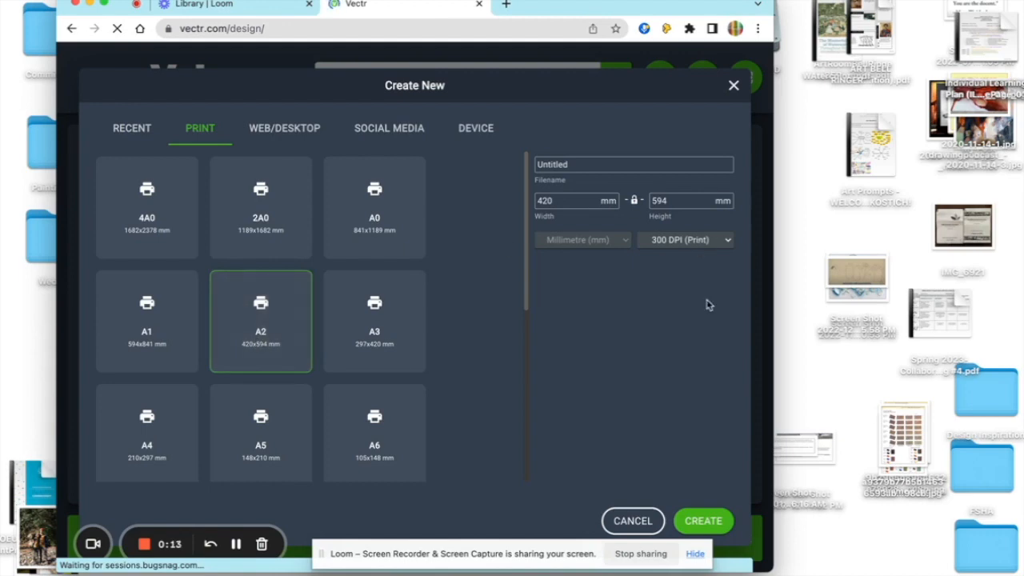
# Step: Create a new A2 print document of 420 × 594 mm at 300 DPI and widen the browser window
pyautogui.click(700, 524)
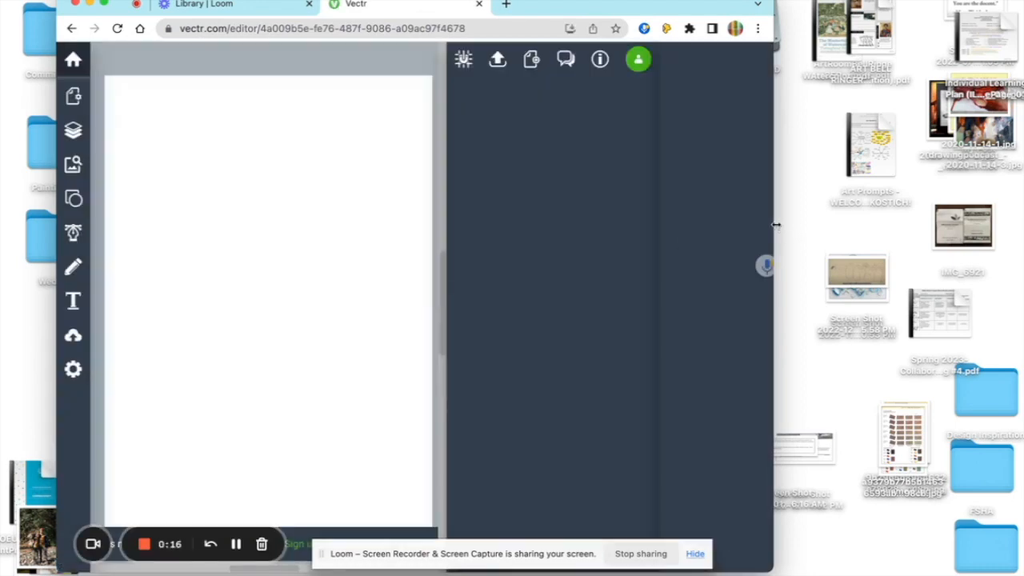
pyautogui.moveTo(774, 267); pyautogui.dragTo(991, 267)
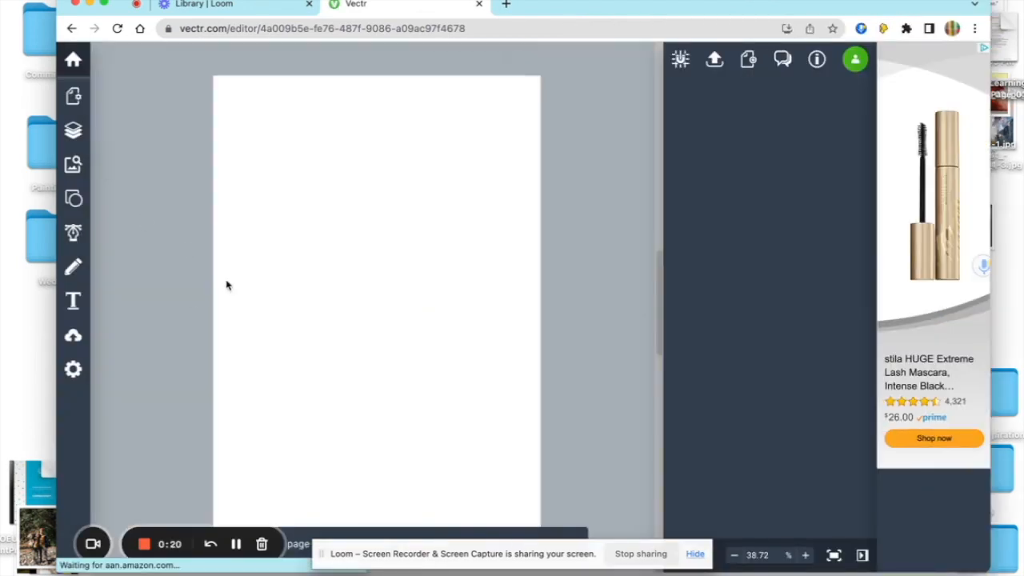
# Step: Upload the sketch photo IMG_6928 from the Desktop onto the page
pyautogui.click(72, 337)
pyautogui.scroll(-3, 511, 222)
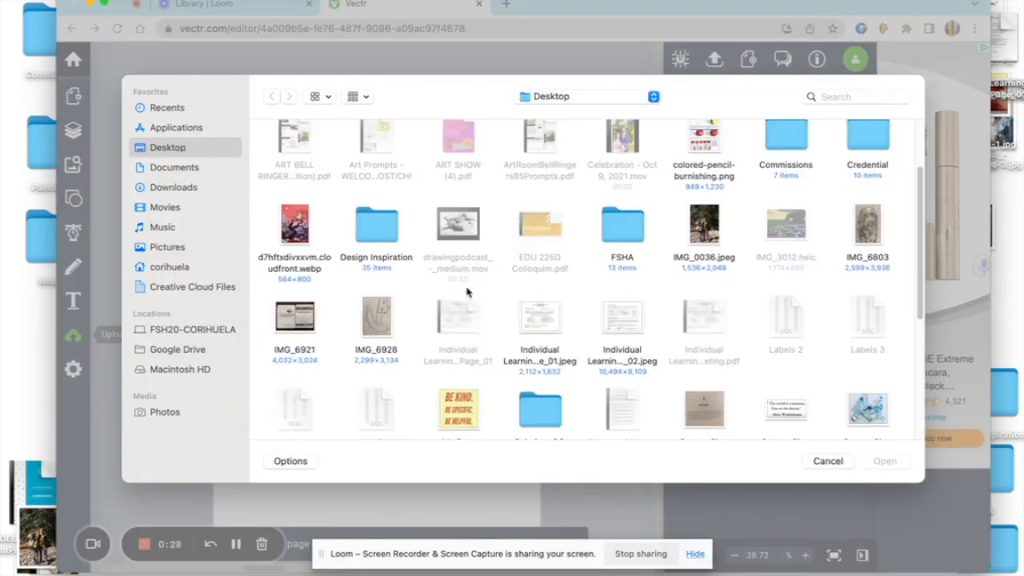
pyautogui.doubleClick(373, 320)
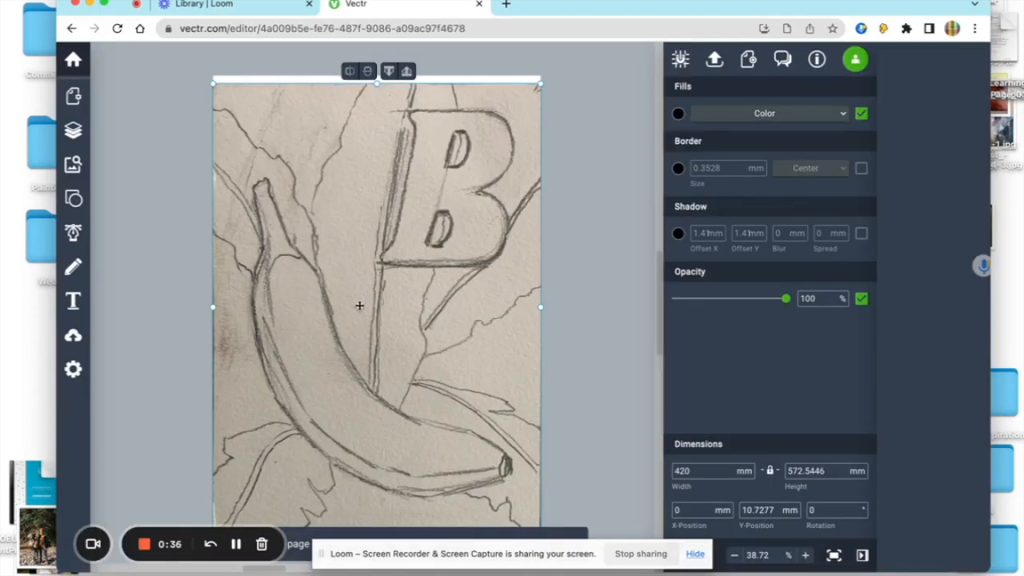
# Step: Lower the opacity of the imported banana sketch so it is faint enough for tracing, and deselect it
pyautogui.scroll(-3, 359, 304)
pyautogui.scroll(3, 359, 302)
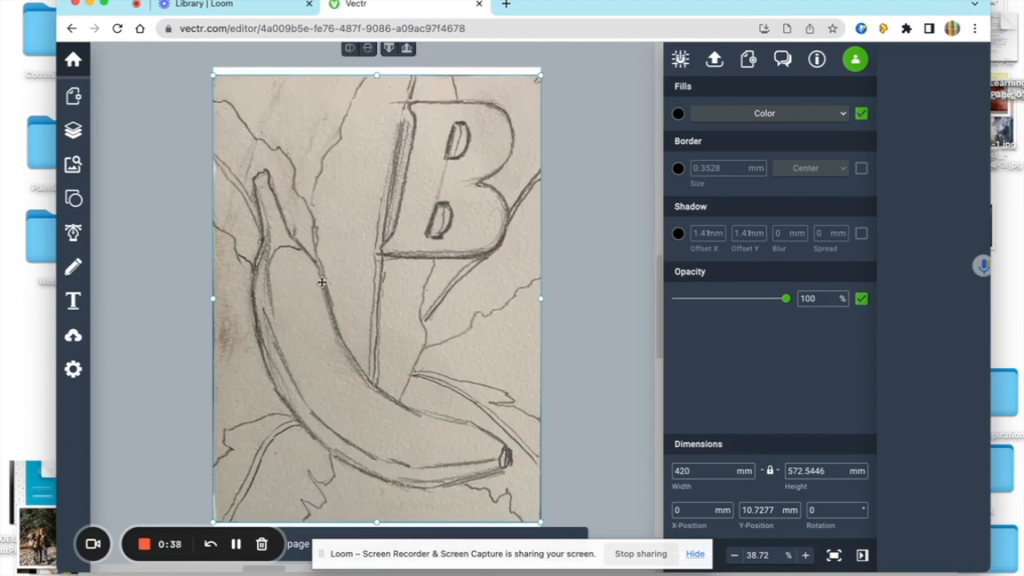
pyautogui.scroll(2, 321, 281)
pyautogui.scroll(-3, 321, 281)
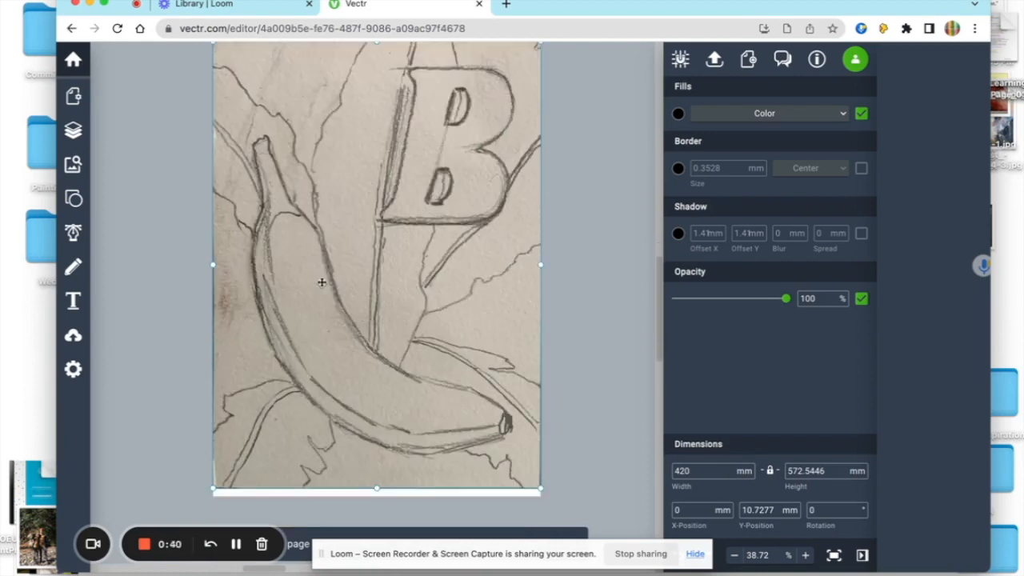
pyautogui.scroll(4, 321, 282)
pyautogui.moveTo(788, 309)
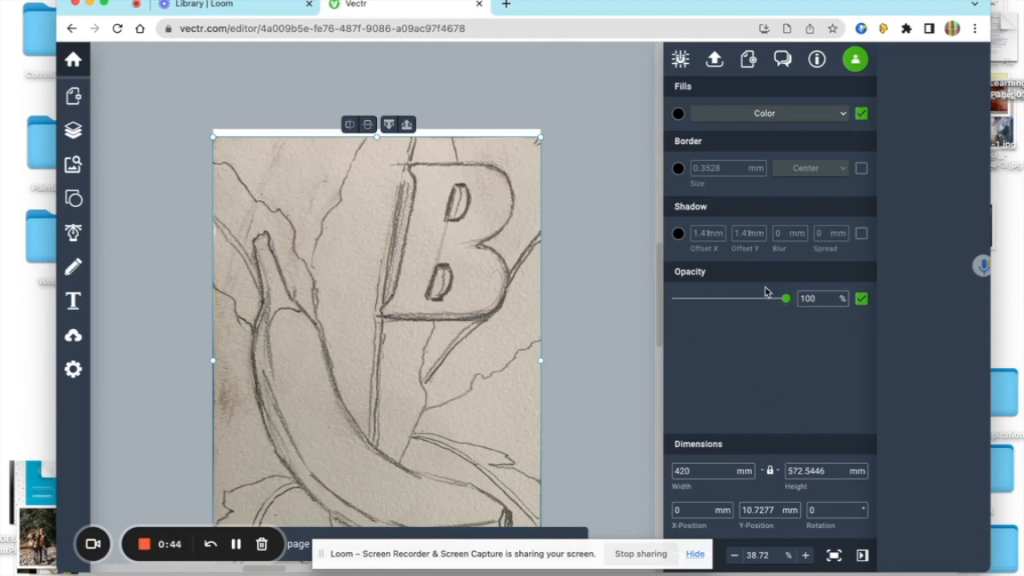
pyautogui.moveTo(786, 300)
pyautogui.mouseDown()
pyautogui.moveTo(697, 302)
pyautogui.moveTo(718, 298)
pyautogui.mouseUp()
pyautogui.click(628, 282)
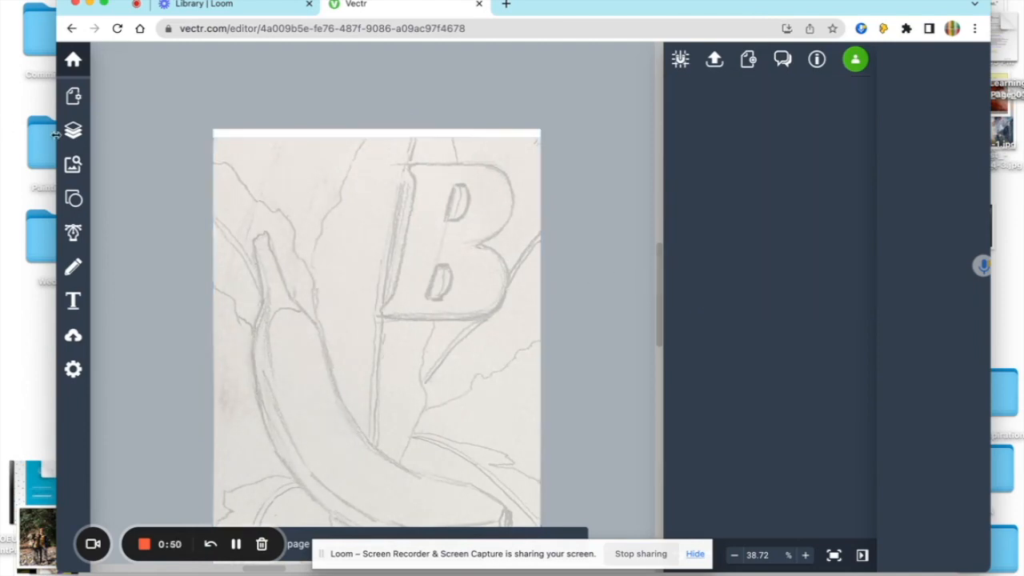
# Step: Toggle the Image layer's visibility off and on, and lock the layer against changes
pyautogui.click(73, 96)
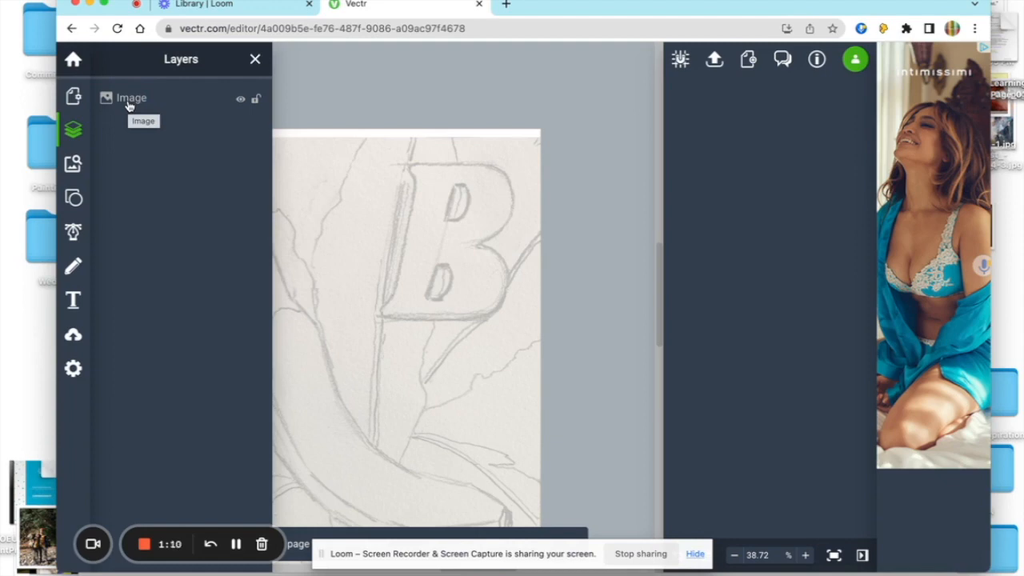
pyautogui.click(241, 100)
pyautogui.click(241, 100)
pyautogui.click(241, 100)
pyautogui.click(240, 100)
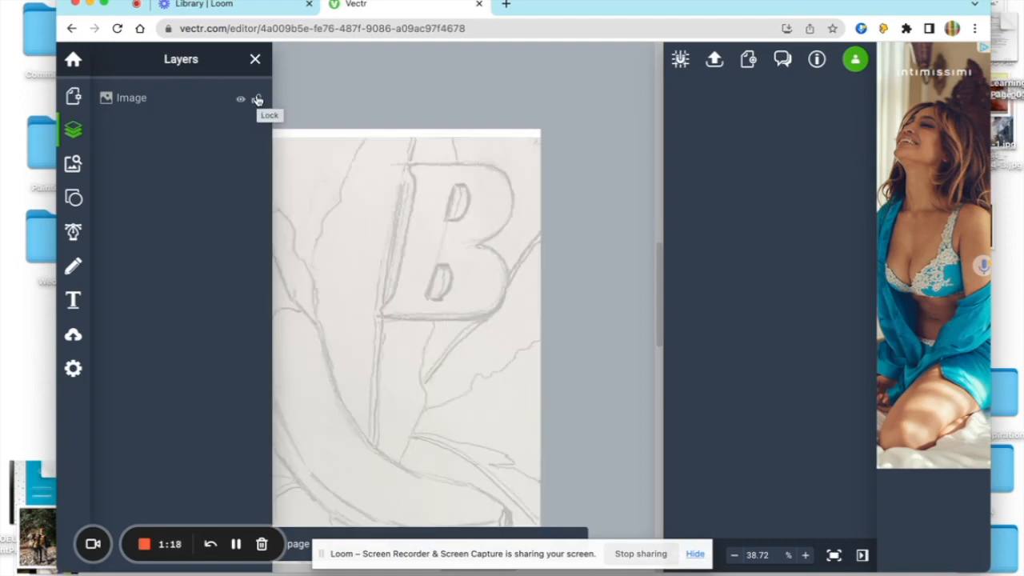
pyautogui.click(256, 99)
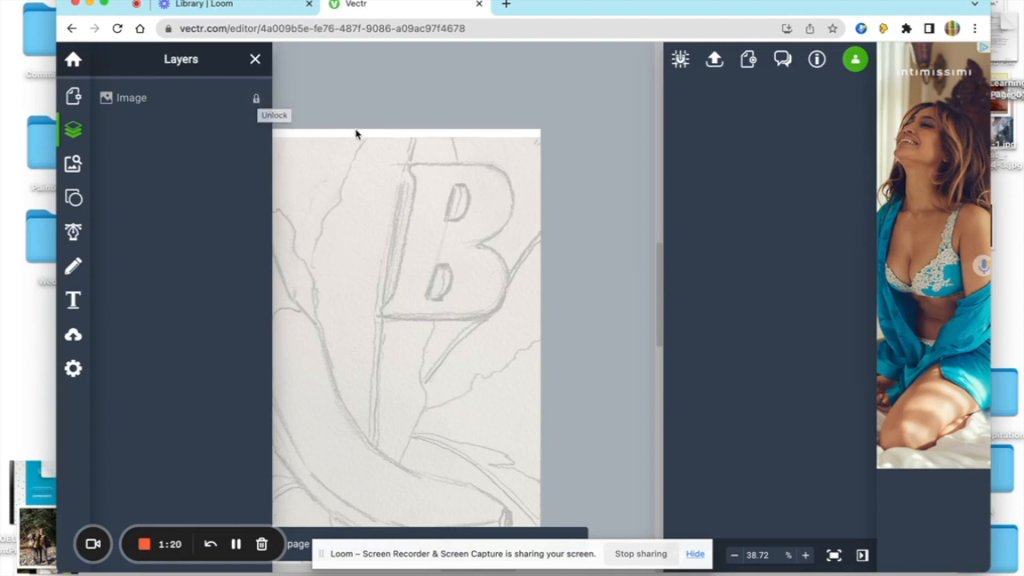
pyautogui.click(73, 130)
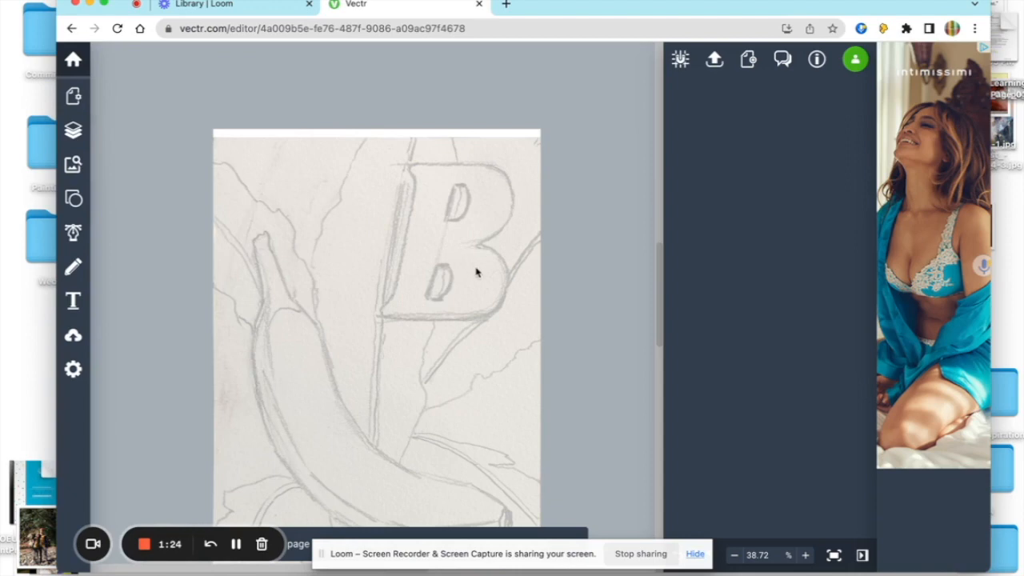
# Step: Start a Pen path at the top of the banana's stem and trace down its right side onto the upper body
pyautogui.scroll(-3, 407, 287)
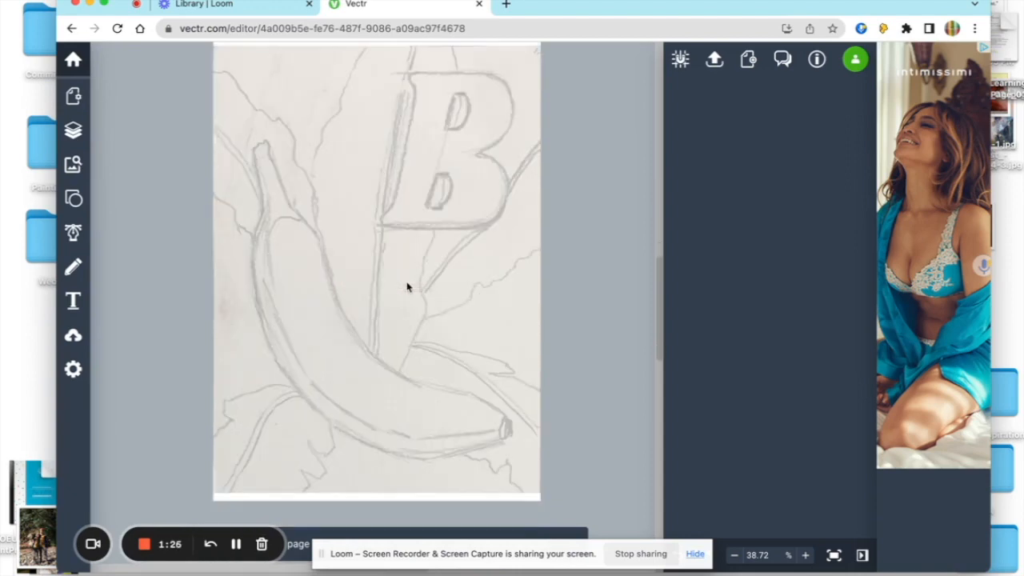
pyautogui.scroll(1, 407, 287)
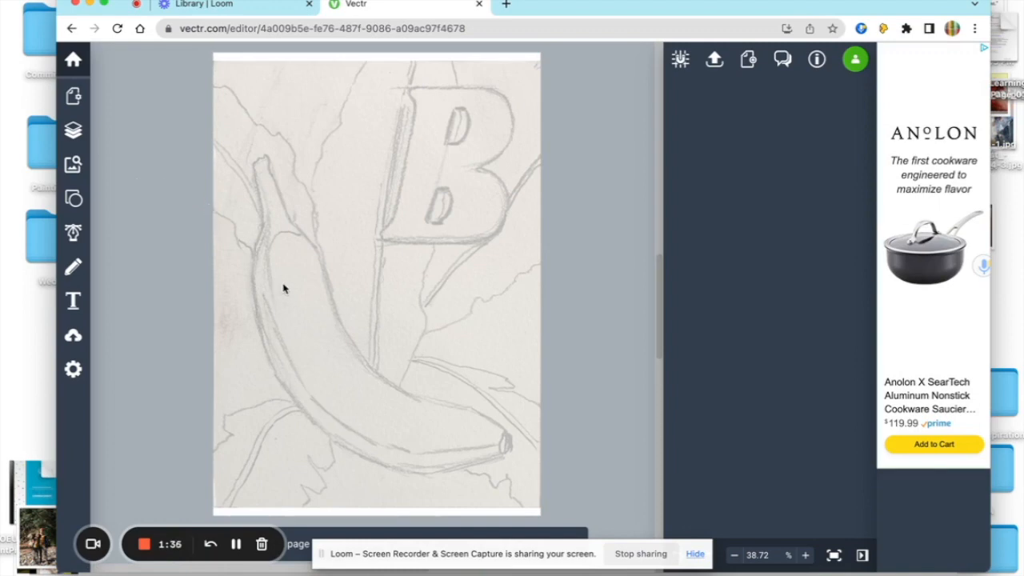
pyautogui.click(78, 234)
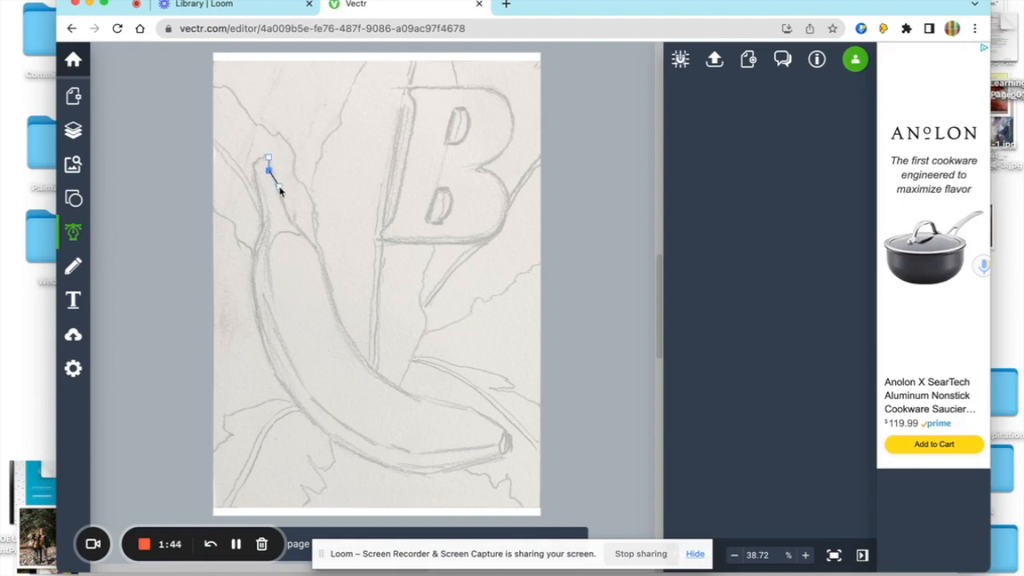
pyautogui.click(280, 192)
pyautogui.click(305, 238)
pyautogui.click(314, 249)
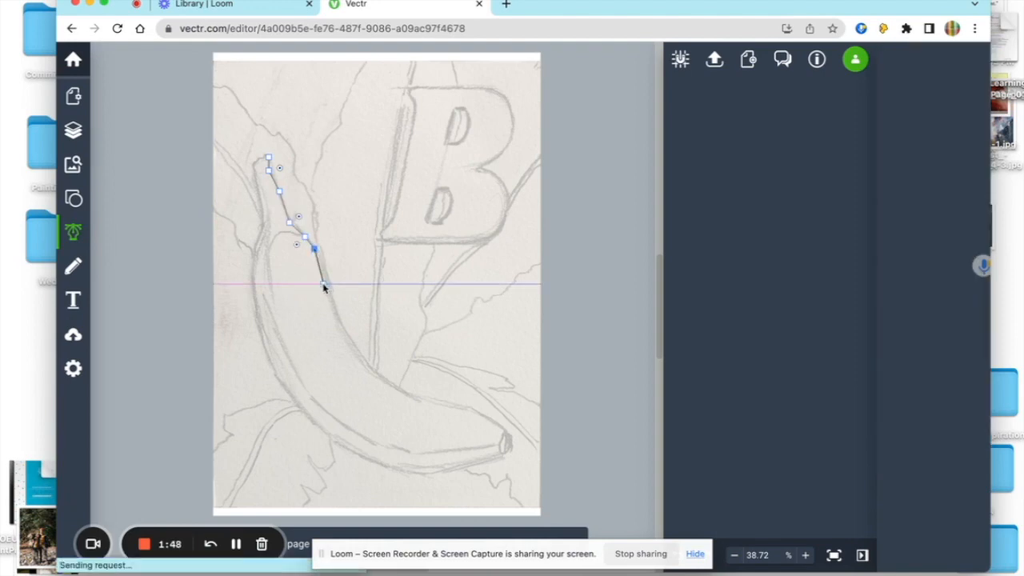
pyautogui.click(324, 276)
pyautogui.click(332, 305)
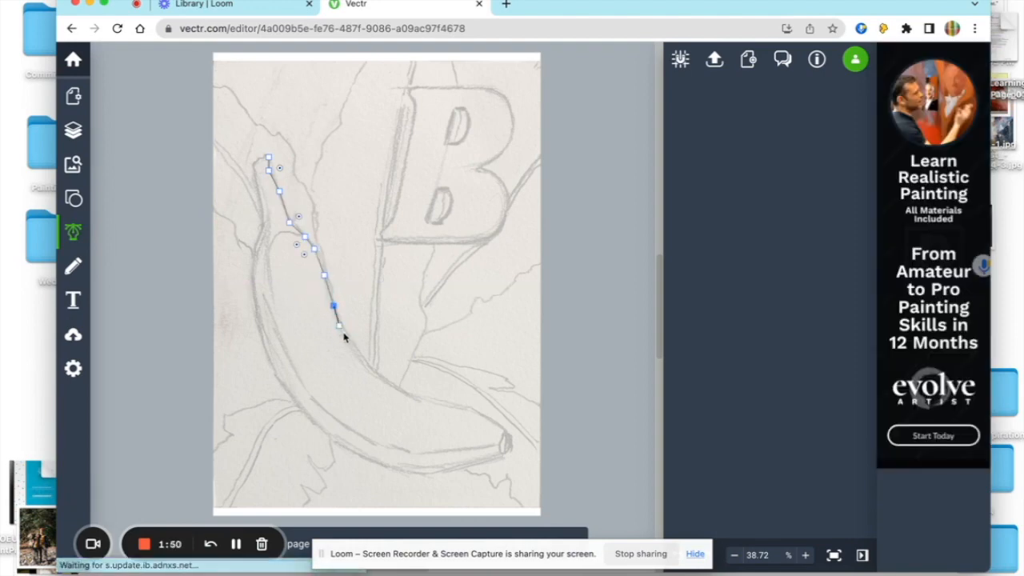
# Step: Continue the path along the banana's inner curve as far as its blunt tip
pyautogui.click(346, 338)
pyautogui.click(366, 364)
pyautogui.click(397, 387)
pyautogui.click(424, 398)
pyautogui.click(456, 405)
pyautogui.click(477, 411)
pyautogui.click(499, 422)
pyautogui.click(512, 436)
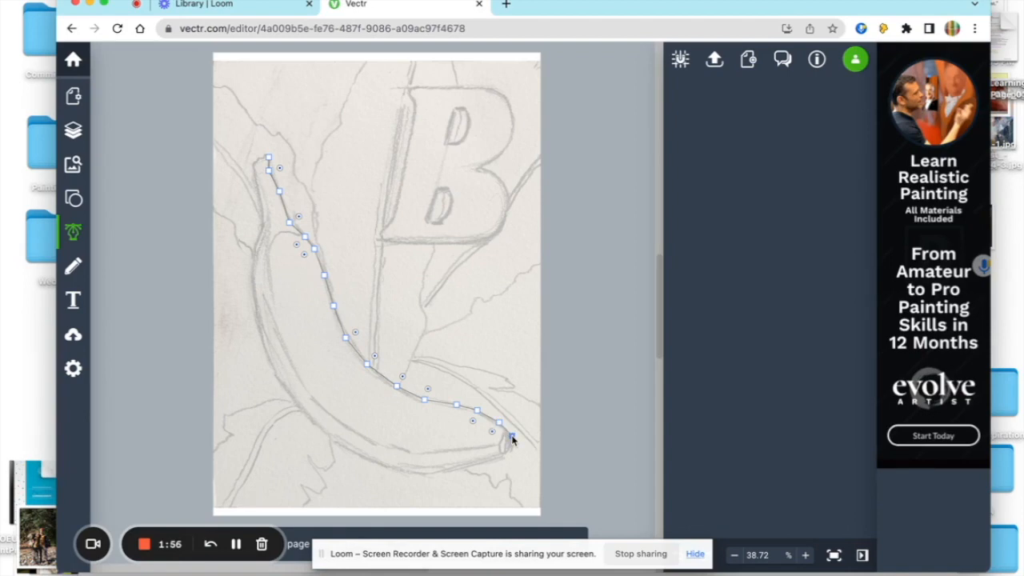
# Step: Trace the path around the banana's tip and back along its lower outer edge
pyautogui.click(512, 446)
pyautogui.click(448, 469)
pyautogui.click(416, 473)
pyautogui.click(377, 465)
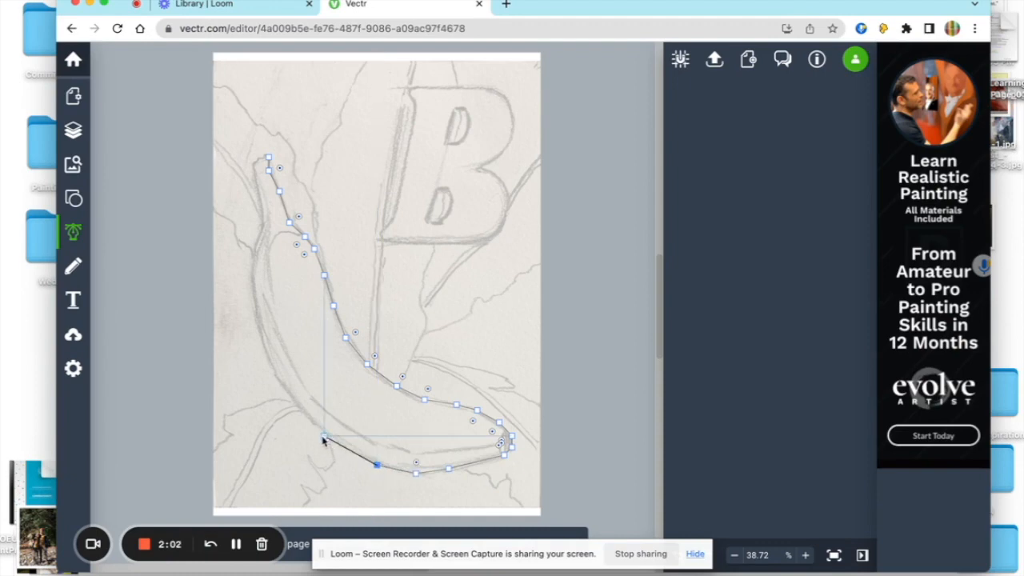
pyautogui.click(324, 436)
pyautogui.click(293, 400)
pyautogui.moveTo(279, 374); pyautogui.dragTo(261, 332)
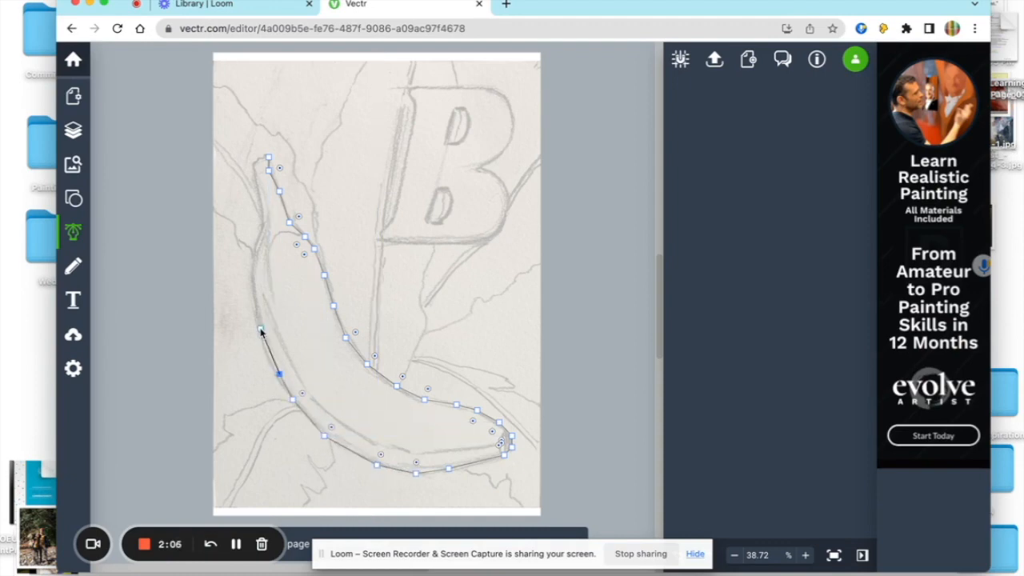
# Step: Trace the banana's left outer edge up to the stem and close the path at its starting point
pyautogui.click(260, 328)
pyautogui.click(254, 278)
pyautogui.click(255, 249)
pyautogui.click(264, 227)
pyautogui.click(260, 205)
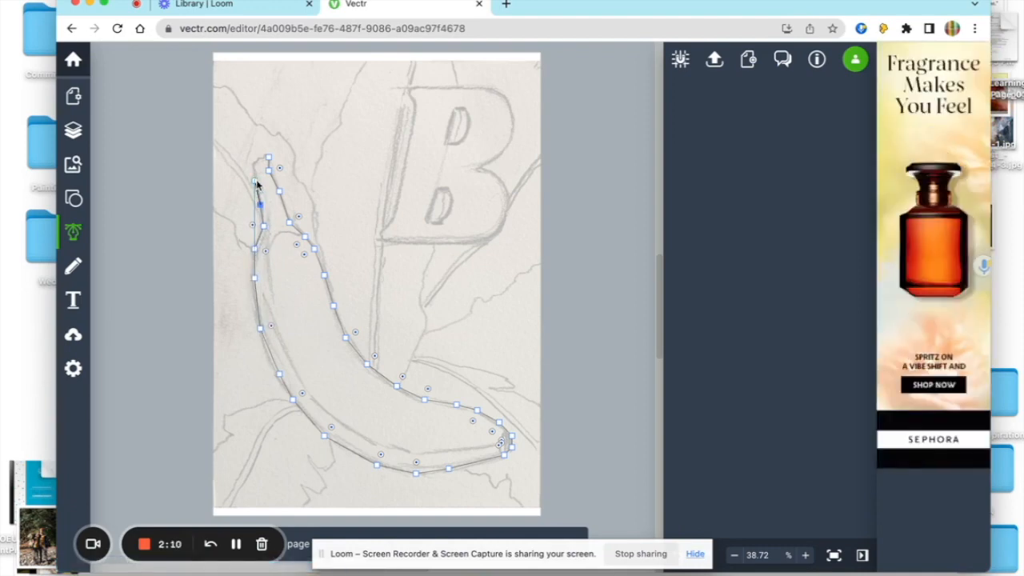
pyautogui.click(254, 177)
pyautogui.click(251, 163)
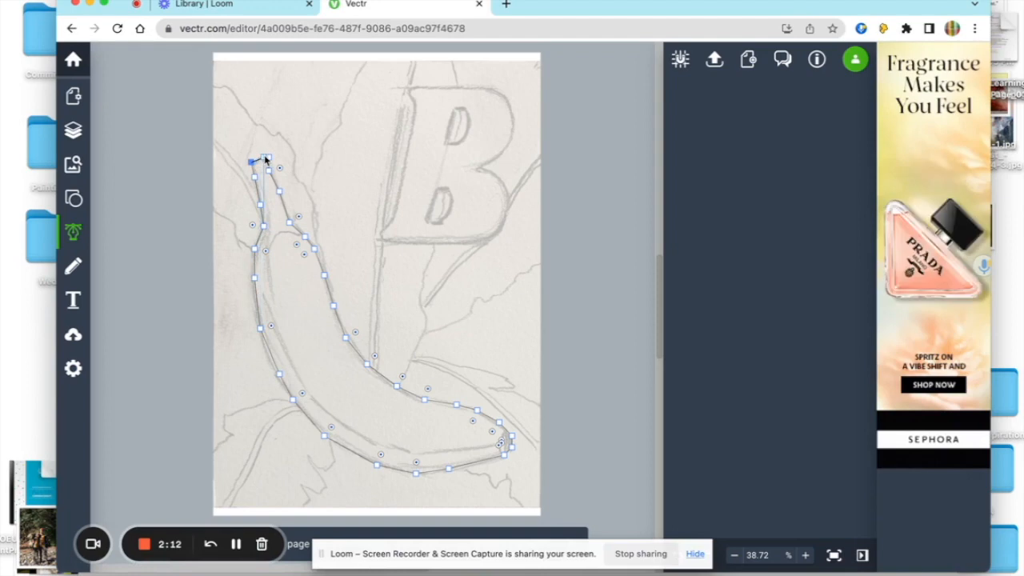
pyautogui.click(270, 157)
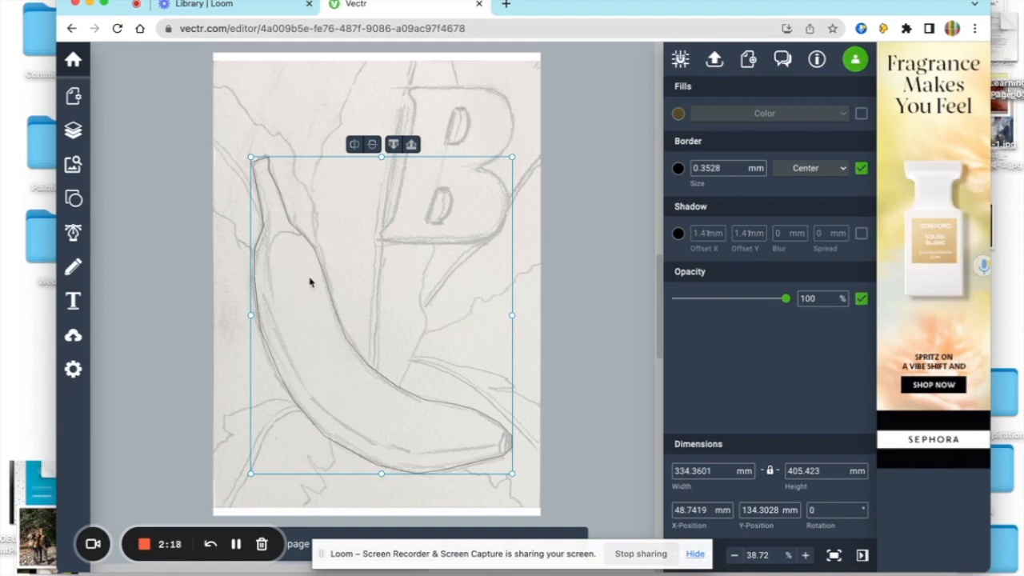
# Step: Open the banana outline for point editing and round its corners along the inner curve and near the tip
pyautogui.doubleClick(367, 366)
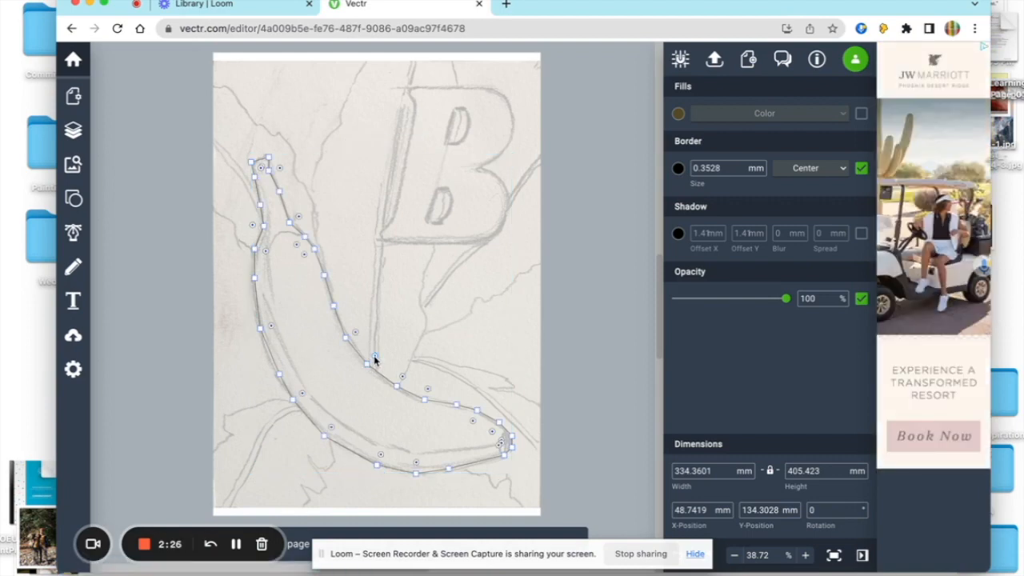
pyautogui.moveTo(375, 357); pyautogui.dragTo(424, 333)
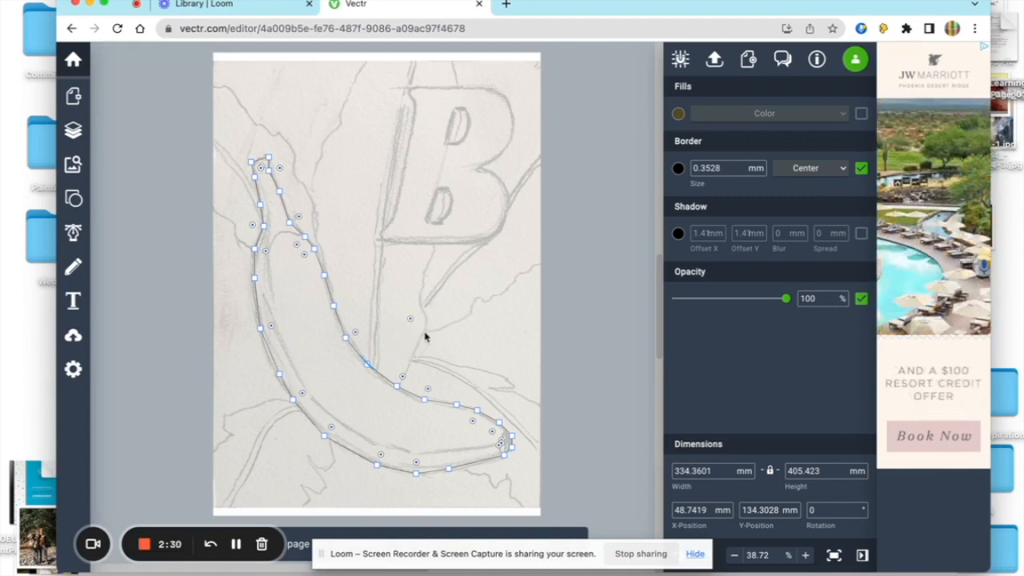
pyautogui.moveTo(403, 382); pyautogui.dragTo(424, 348)
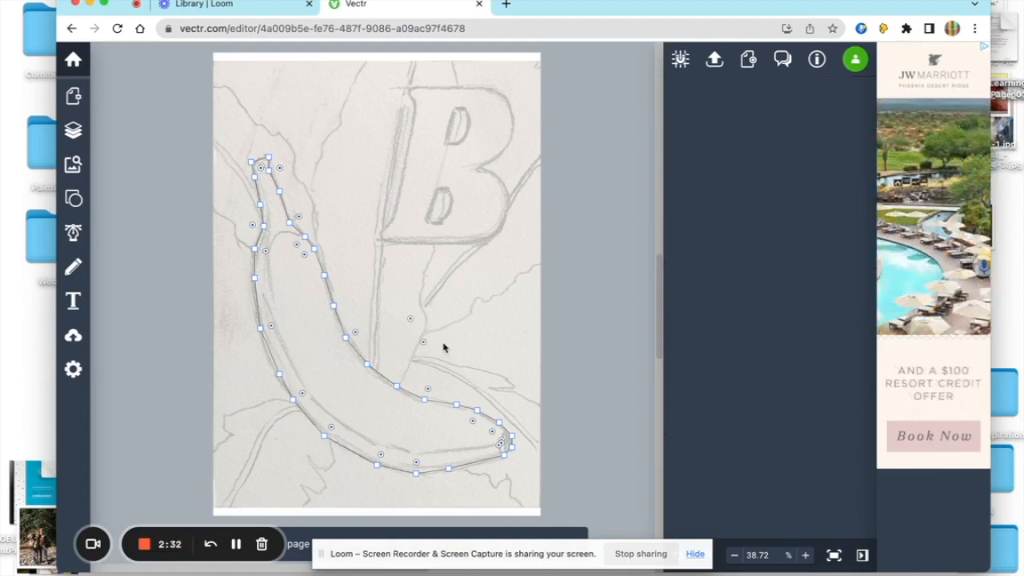
pyautogui.moveTo(428, 391); pyautogui.dragTo(446, 336)
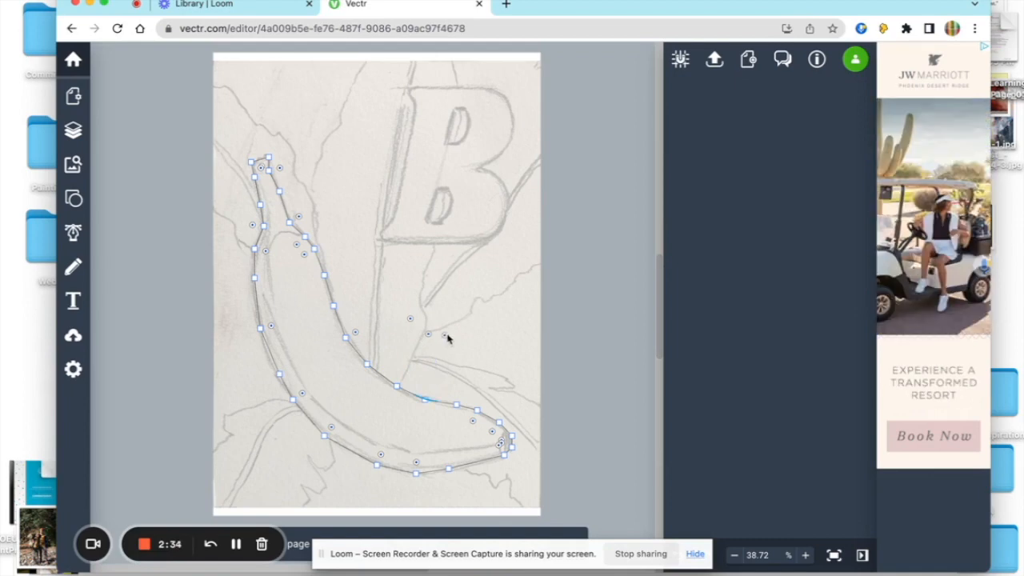
pyautogui.moveTo(473, 421); pyautogui.dragTo(483, 444)
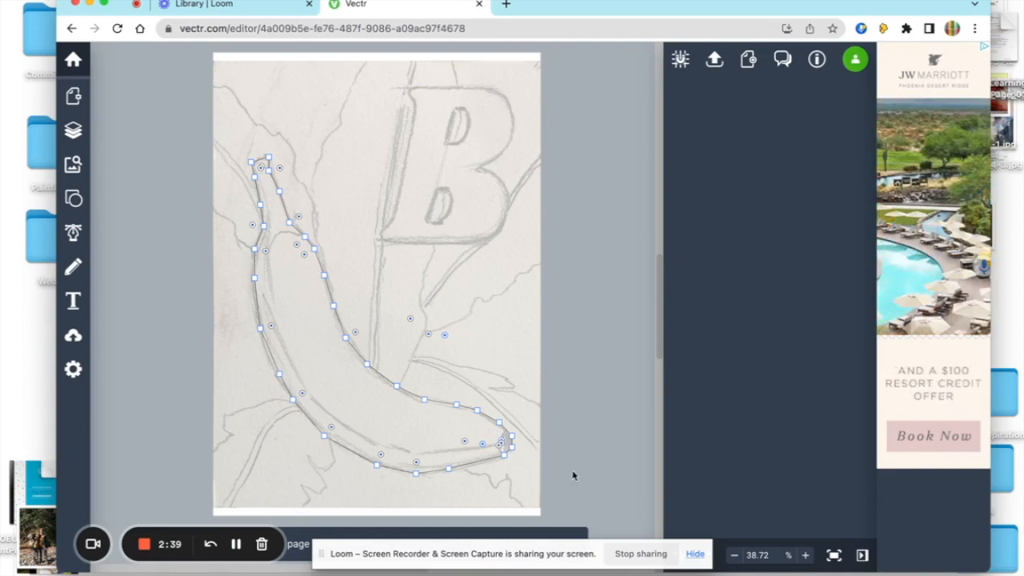
# Step: Zoom in to 79% and round the outline's corners along the banana's lower edge
pyautogui.click(806, 555)
pyautogui.scroll(-10, 466, 425)
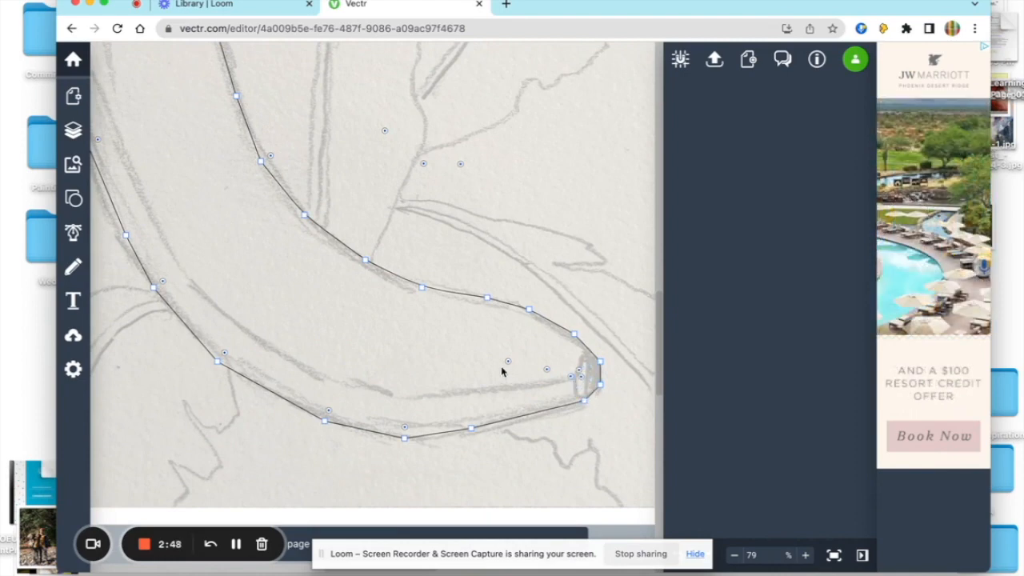
pyautogui.moveTo(505, 362); pyautogui.dragTo(506, 369)
pyautogui.hscroll(-5, 320, 372)
pyautogui.scroll(1, 320, 372)
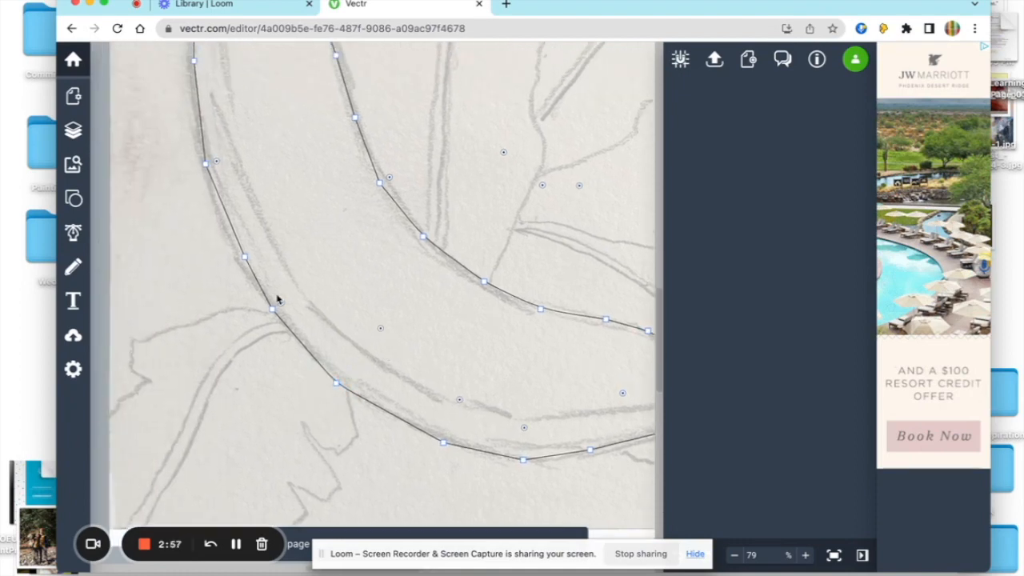
# Step: Round the outline's corners along the banana's left outer edge up to the neck
pyautogui.hscroll(-4, 312, 296)
pyautogui.scroll(2, 312, 296)
pyautogui.moveTo(309, 314); pyautogui.dragTo(394, 283)
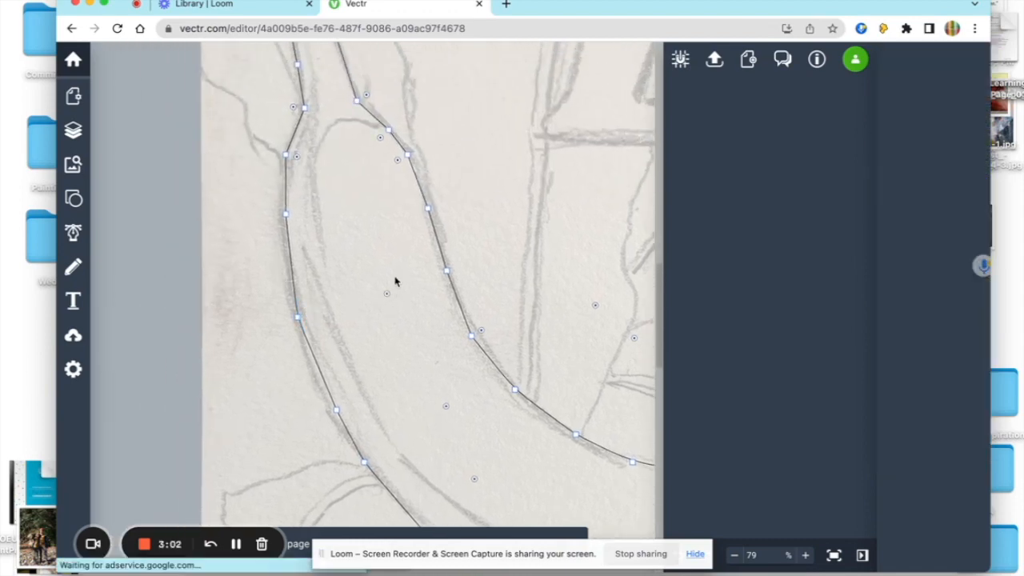
pyautogui.moveTo(297, 157); pyautogui.dragTo(352, 178)
pyautogui.moveTo(293, 107); pyautogui.dragTo(280, 109)
# Step: Add two points on the top edge of the banana's stem and adjust them to follow the sketch
pyautogui.scroll(5, 304, 120)
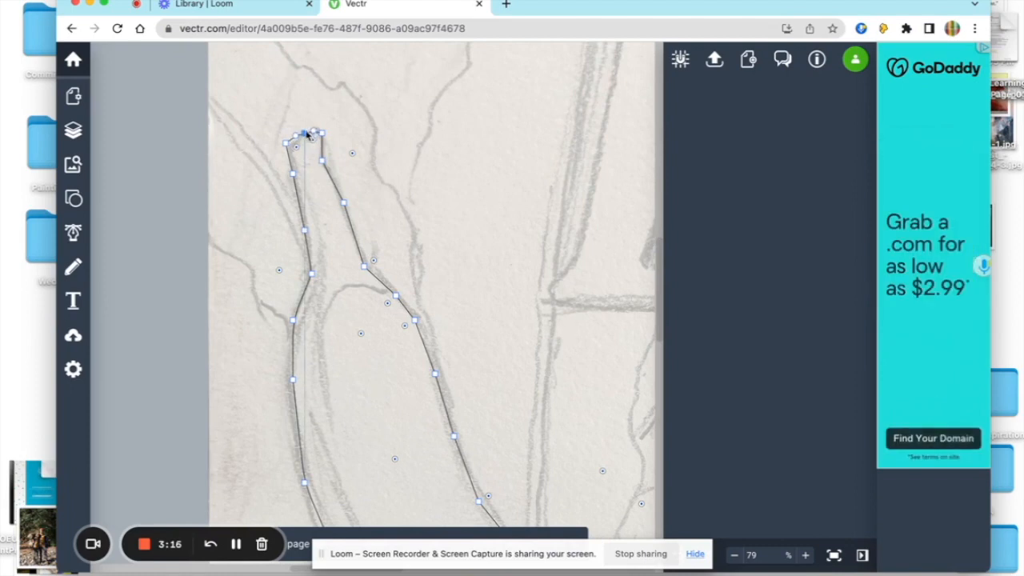
pyautogui.moveTo(306, 137); pyautogui.dragTo(302, 134)
pyautogui.click(385, 143)
pyautogui.click(311, 136)
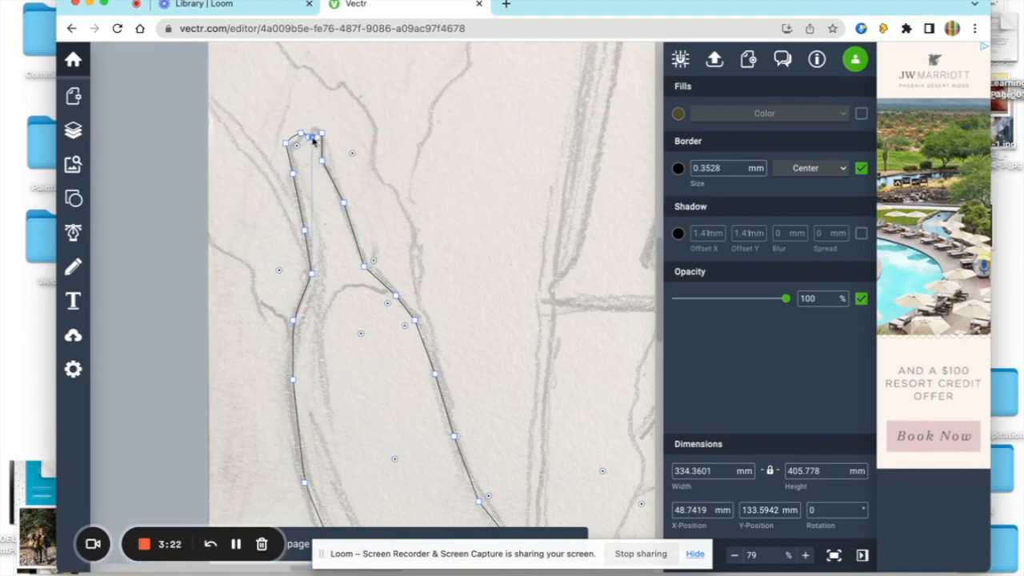
pyautogui.click(316, 141)
pyautogui.click(309, 139)
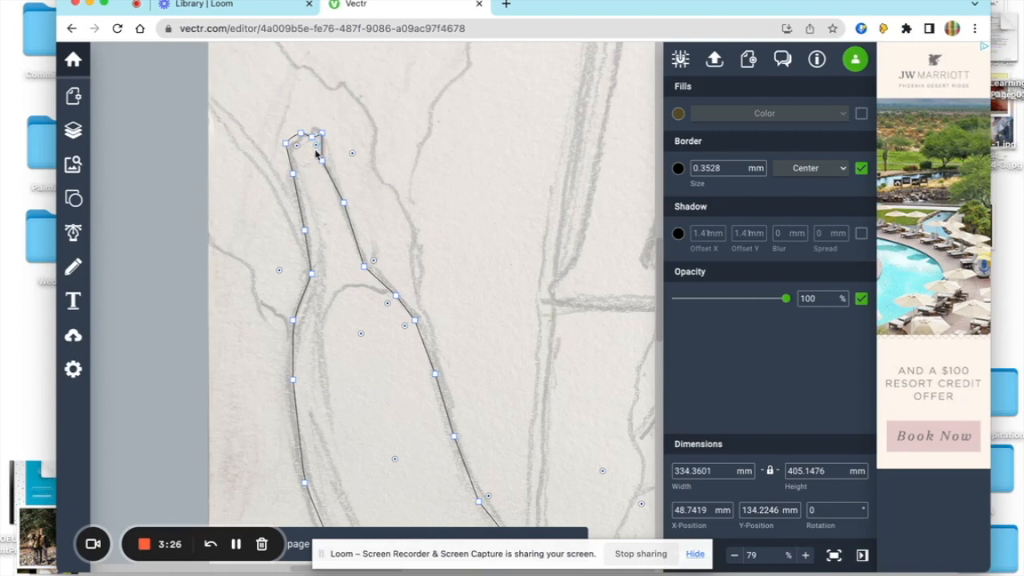
pyautogui.click(313, 141)
pyautogui.click(316, 139)
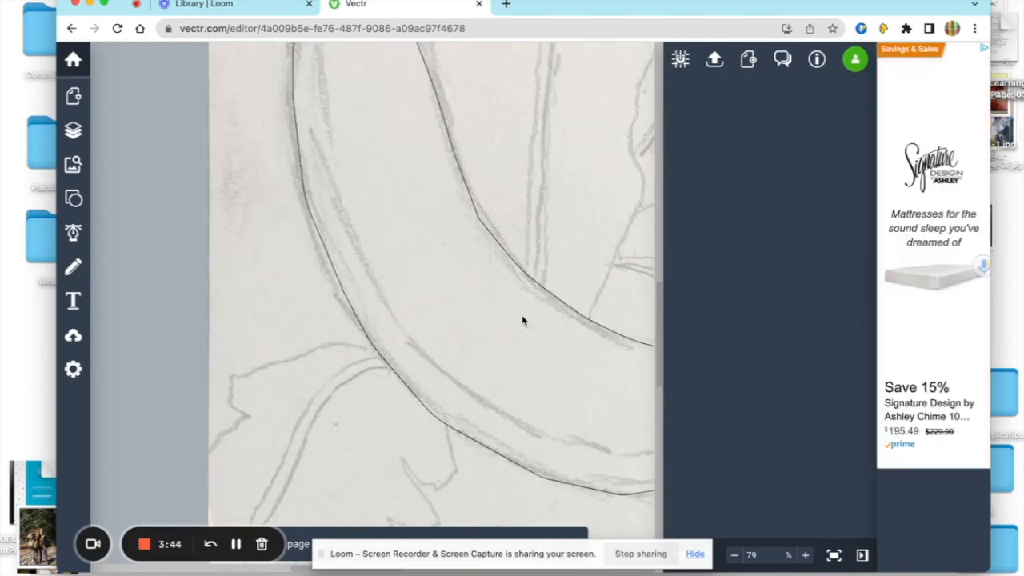
# Step: Select the traced banana outline and turn on its fill
pyautogui.scroll(-5, 523, 320)
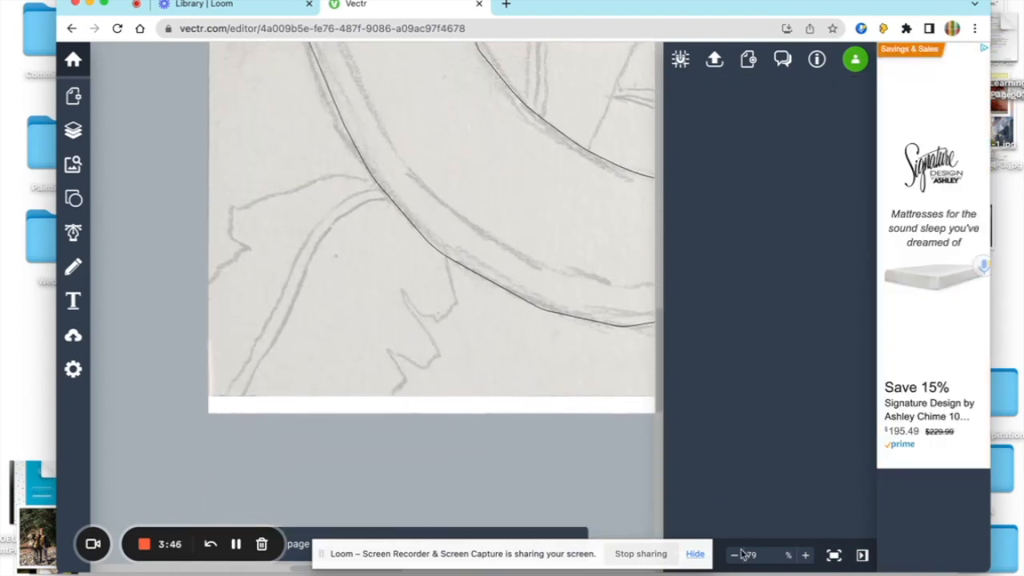
pyautogui.click(734, 555)
pyautogui.scroll(4, 496, 261)
pyautogui.hscroll(3, 496, 261)
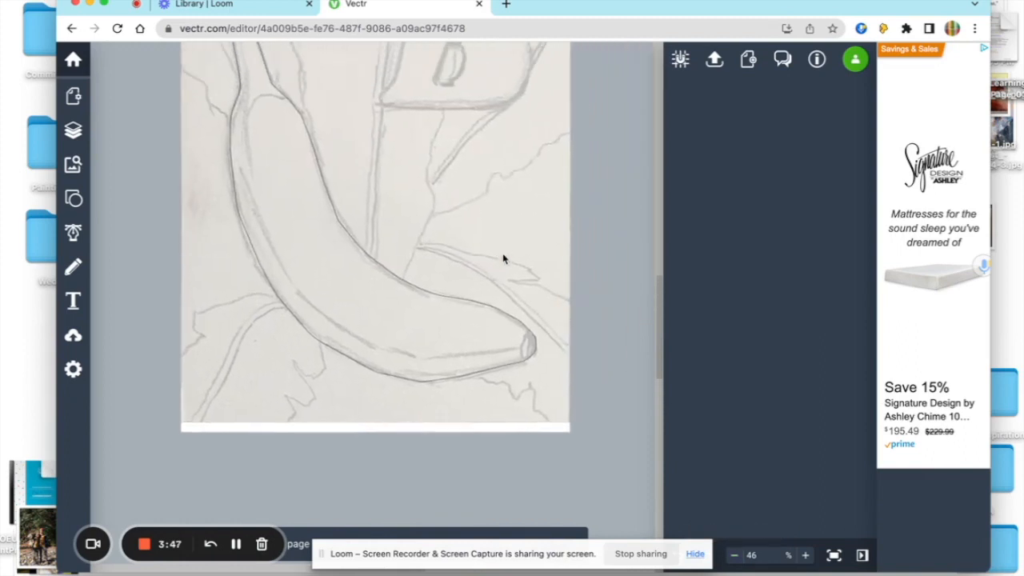
pyautogui.scroll(4, 512, 242)
pyautogui.hscroll(-2, 512, 243)
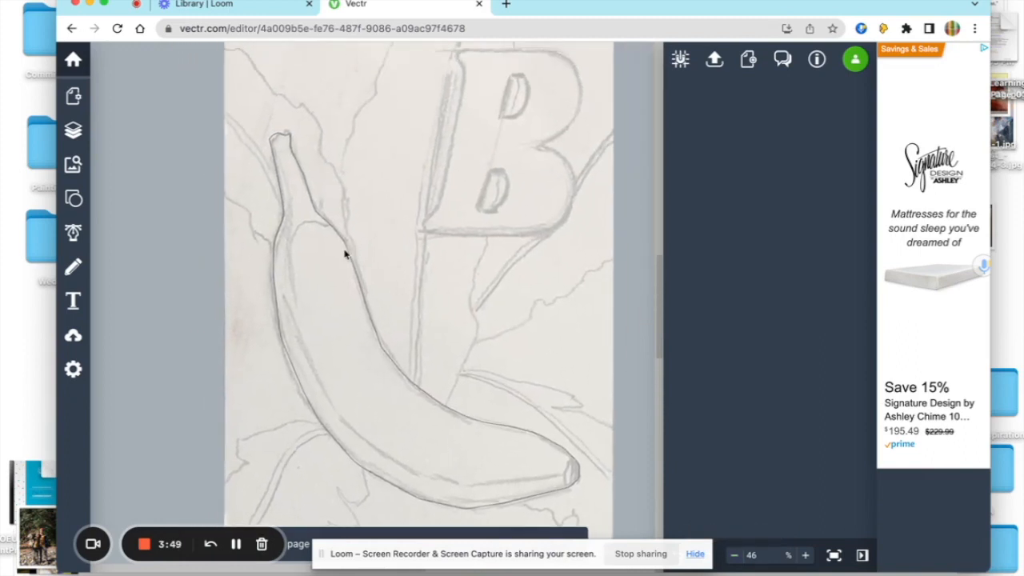
pyautogui.click(344, 242)
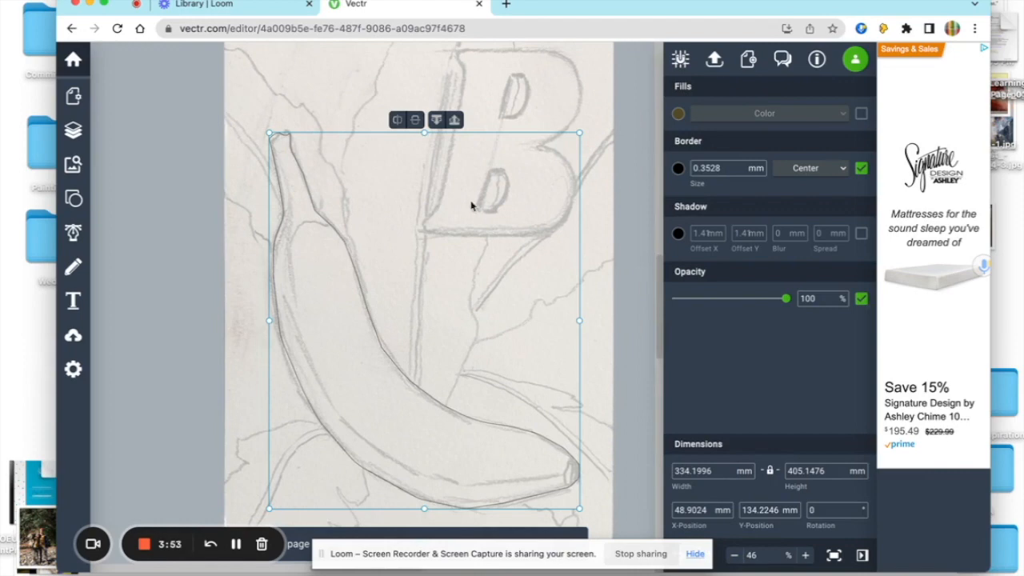
pyautogui.click(860, 115)
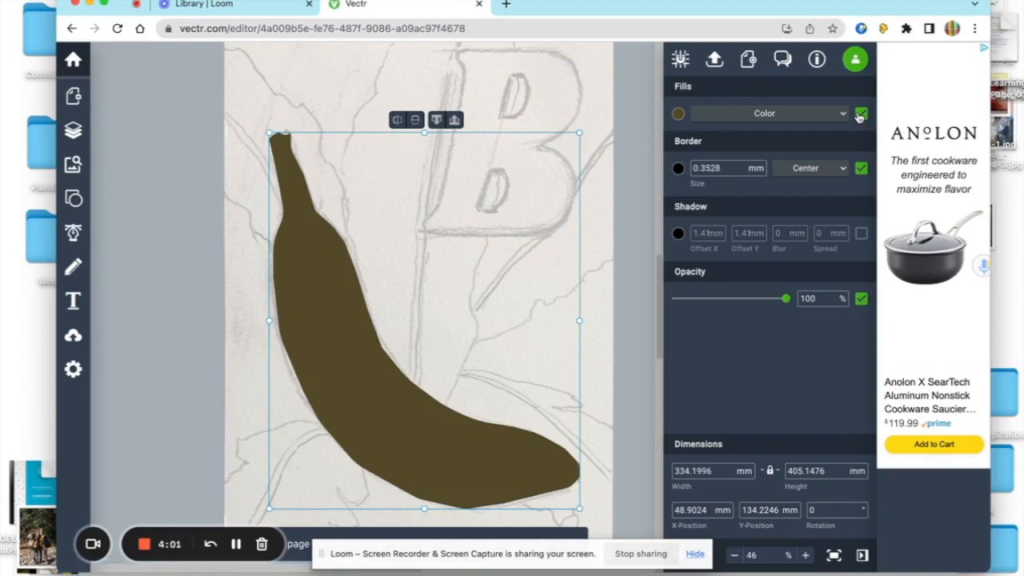
# Step: Give the banana a translucent solid yellow fill, about #D4C528 at 57% opacity
pyautogui.click(837, 115)
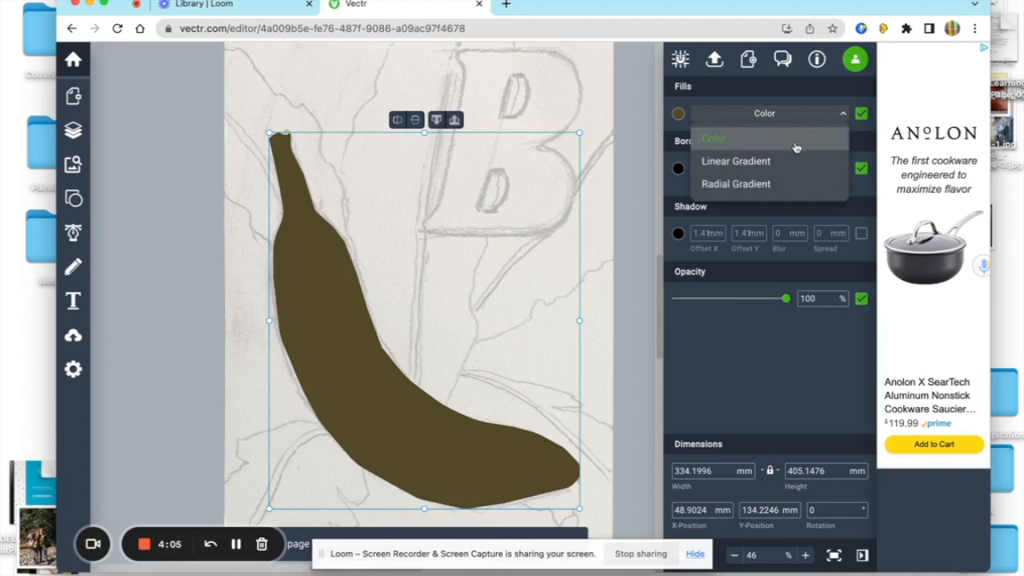
pyautogui.click(679, 114)
pyautogui.click(679, 115)
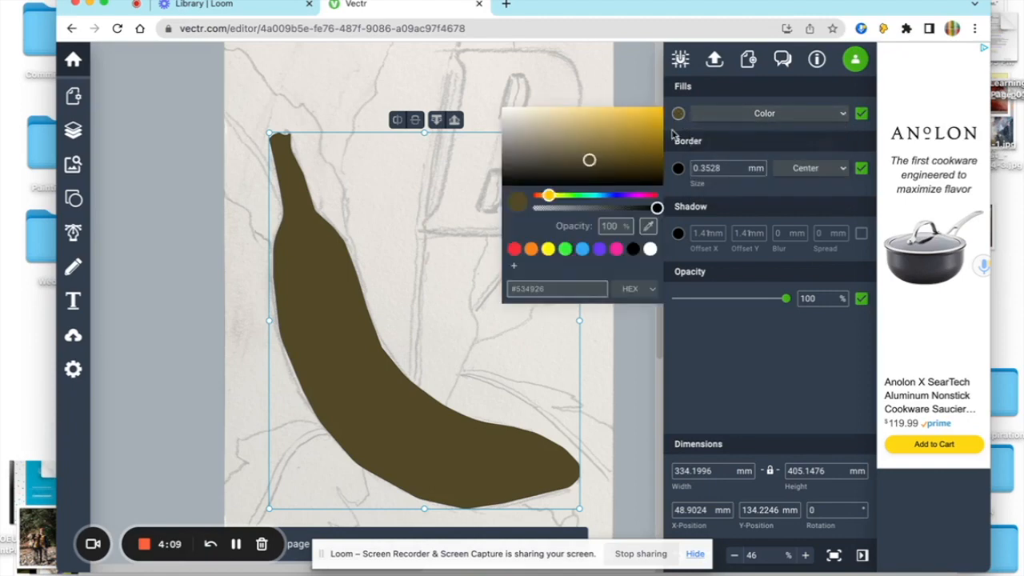
pyautogui.moveTo(590, 160)
pyautogui.mouseDown()
pyautogui.moveTo(606, 120)
pyautogui.moveTo(630, 148)
pyautogui.moveTo(587, 147)
pyautogui.moveTo(627, 130)
pyautogui.moveTo(619, 160)
pyautogui.moveTo(609, 138)
pyautogui.mouseUp()
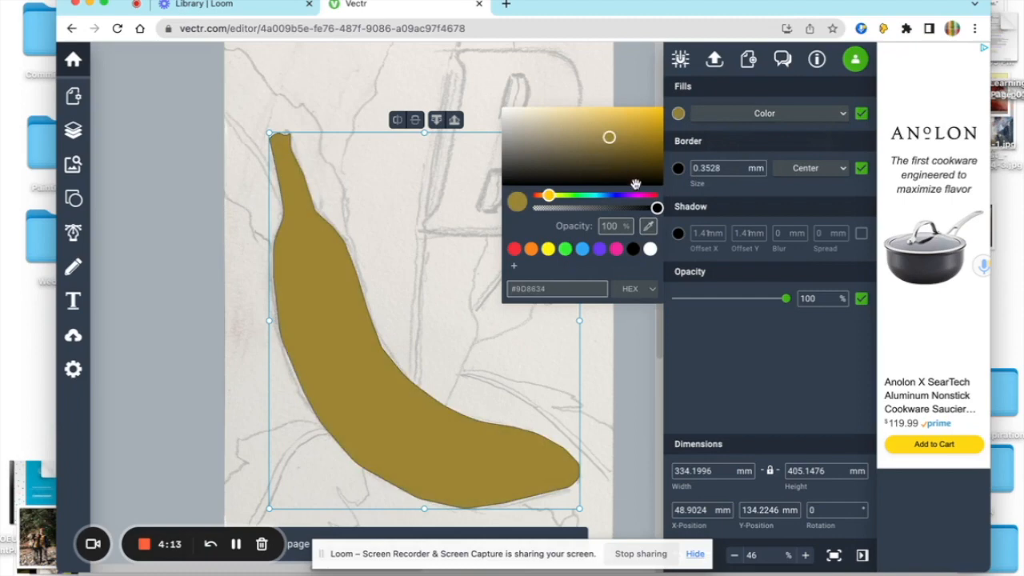
pyautogui.moveTo(659, 208); pyautogui.dragTo(606, 209)
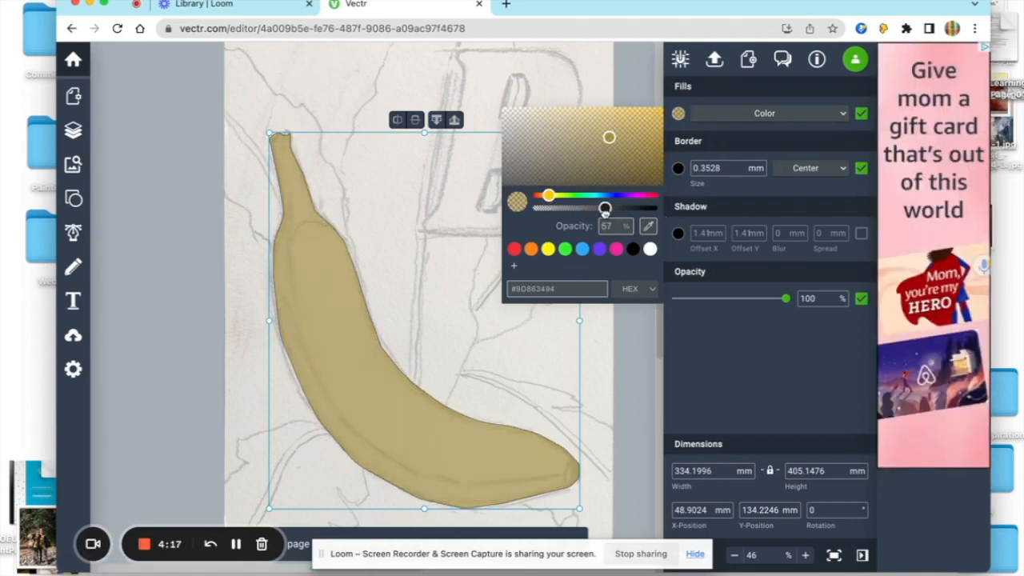
pyautogui.moveTo(548, 195); pyautogui.dragTo(551, 196)
pyautogui.click(613, 139)
pyautogui.moveTo(632, 137); pyautogui.dragTo(633, 116)
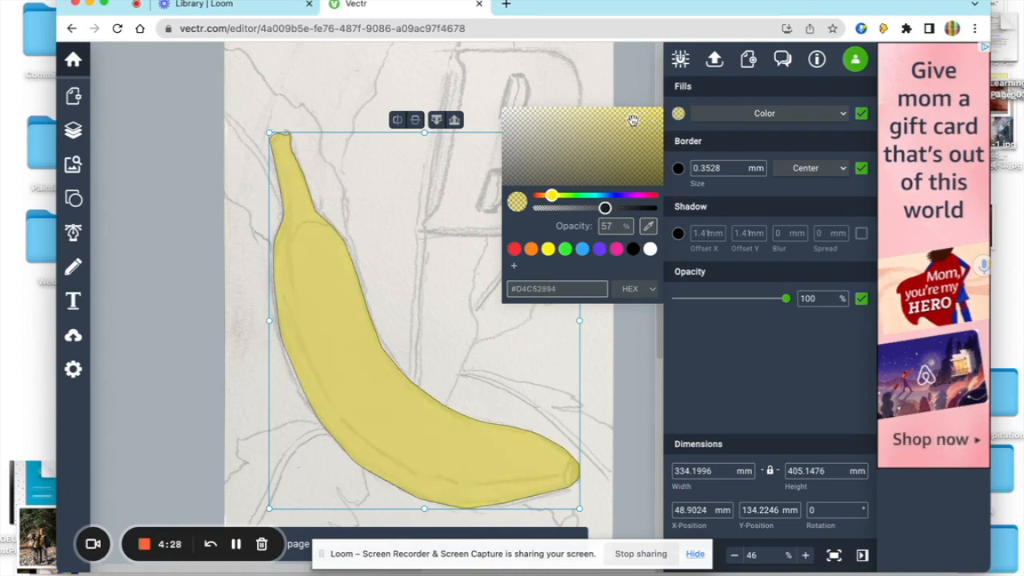
pyautogui.click(654, 82)
pyautogui.click(434, 417)
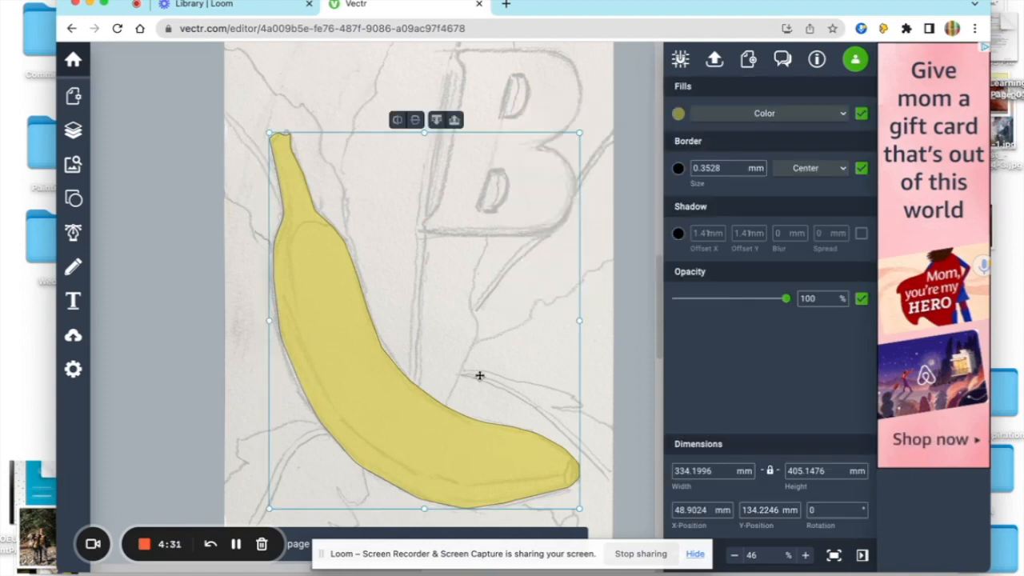
# Step: Change the banana's fill to a linear gradient and set its start colour to yellow-green #C1C424
pyautogui.click(843, 114)
pyautogui.click(833, 164)
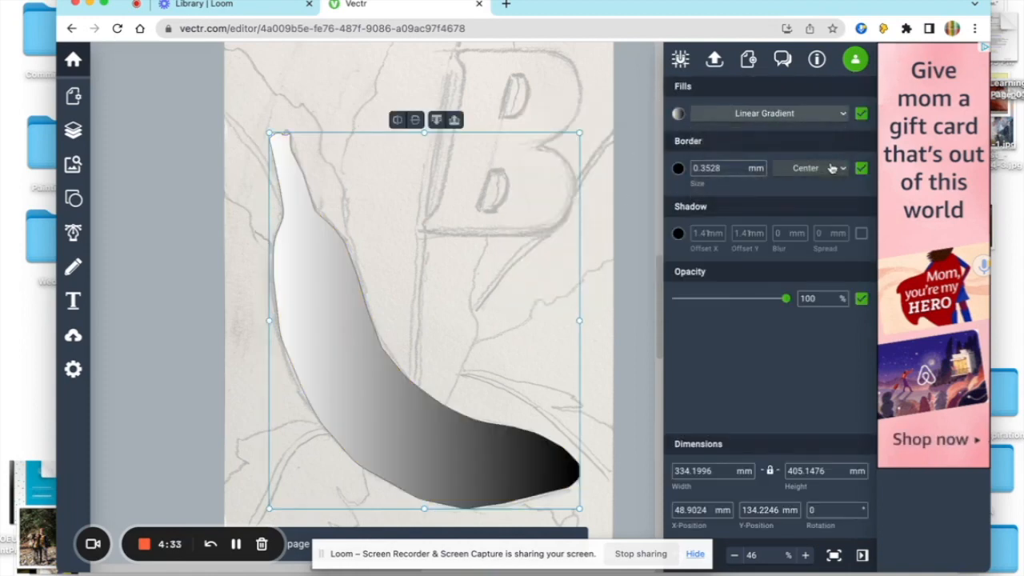
pyautogui.click(679, 113)
pyautogui.moveTo(533, 195); pyautogui.dragTo(554, 196)
pyautogui.click(638, 123)
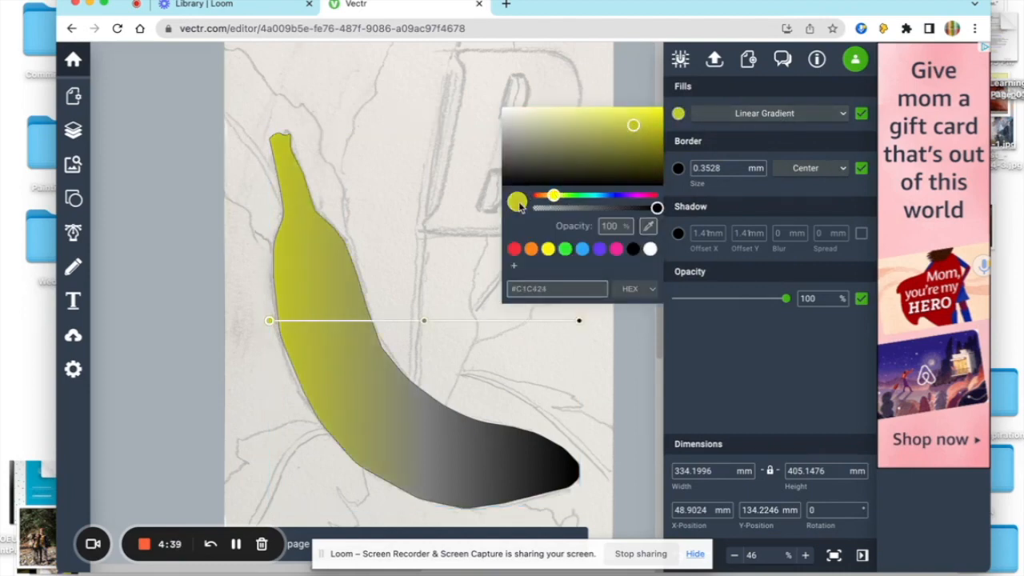
# Step: Extend the gradient's dark end past the banana tip, shift its start and middle stops inward, and colour the middle stop yellow
pyautogui.moveTo(425, 324); pyautogui.dragTo(638, 321)
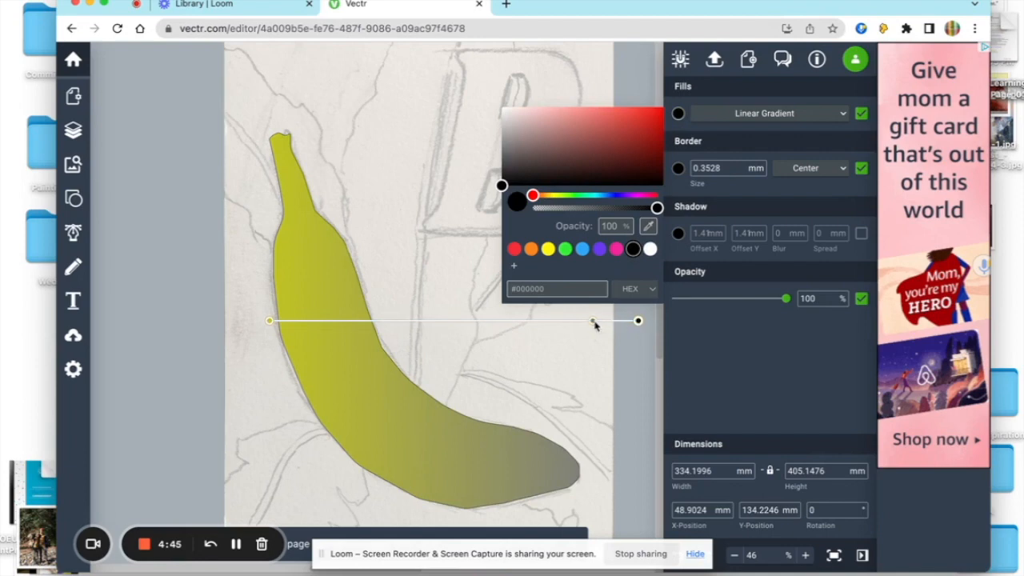
pyautogui.click(602, 322)
pyautogui.moveTo(270, 321); pyautogui.dragTo(346, 323)
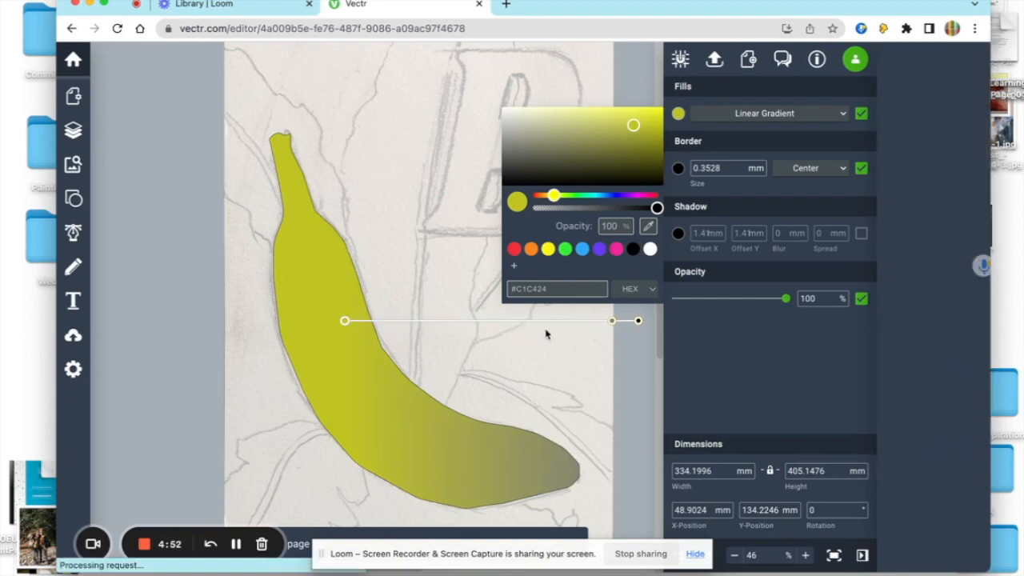
pyautogui.moveTo(613, 321); pyautogui.dragTo(592, 321)
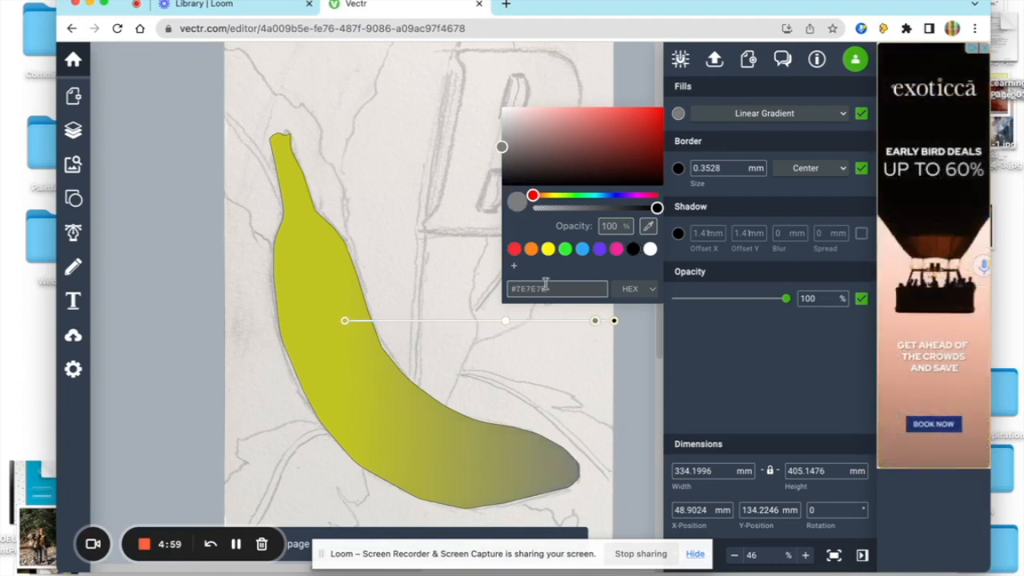
pyautogui.click(548, 248)
pyautogui.click(758, 113)
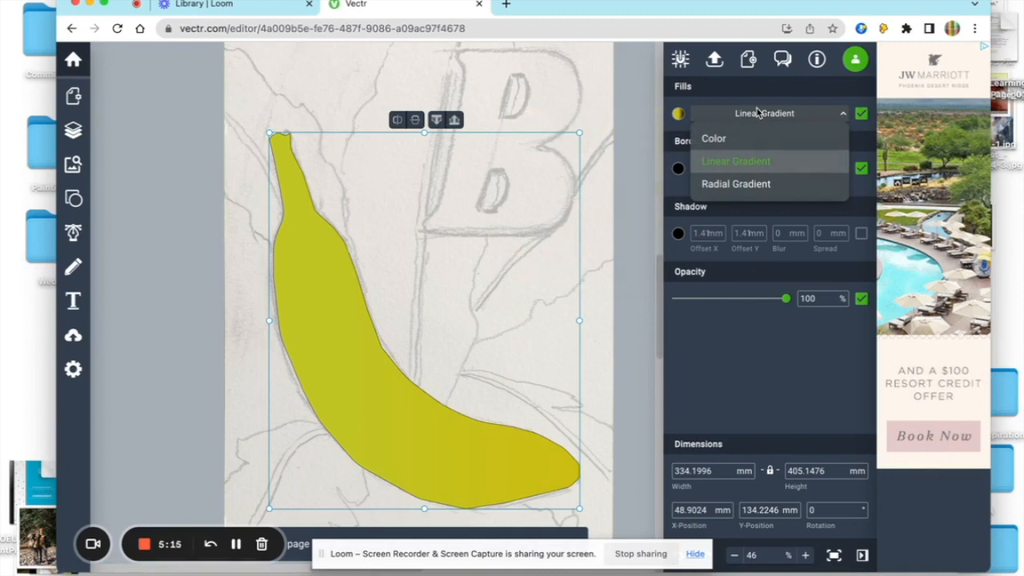
pyautogui.click(714, 388)
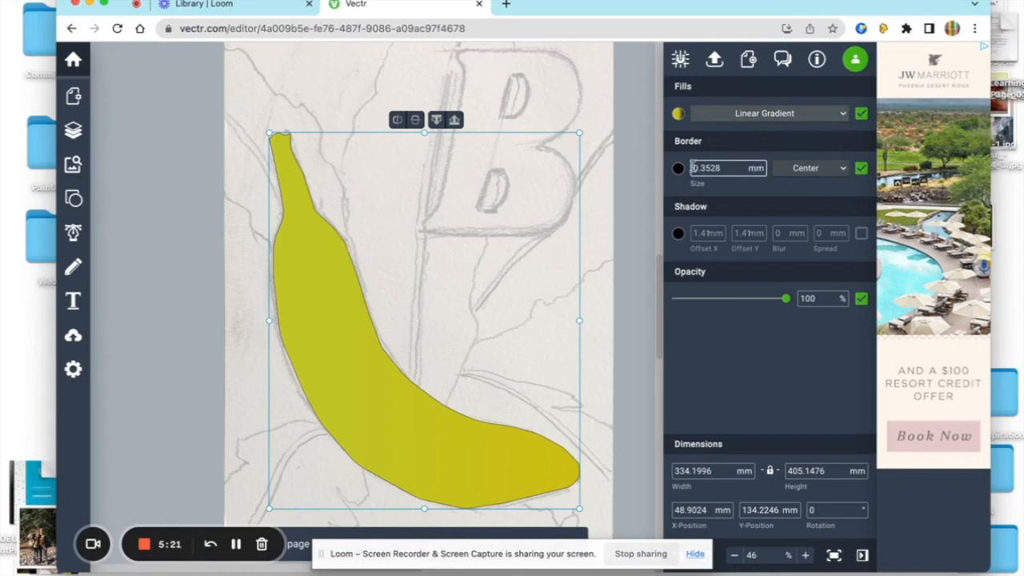
# Step: Try an orange #FC861D border with a 5 mm width on the banana
pyautogui.click(861, 168)
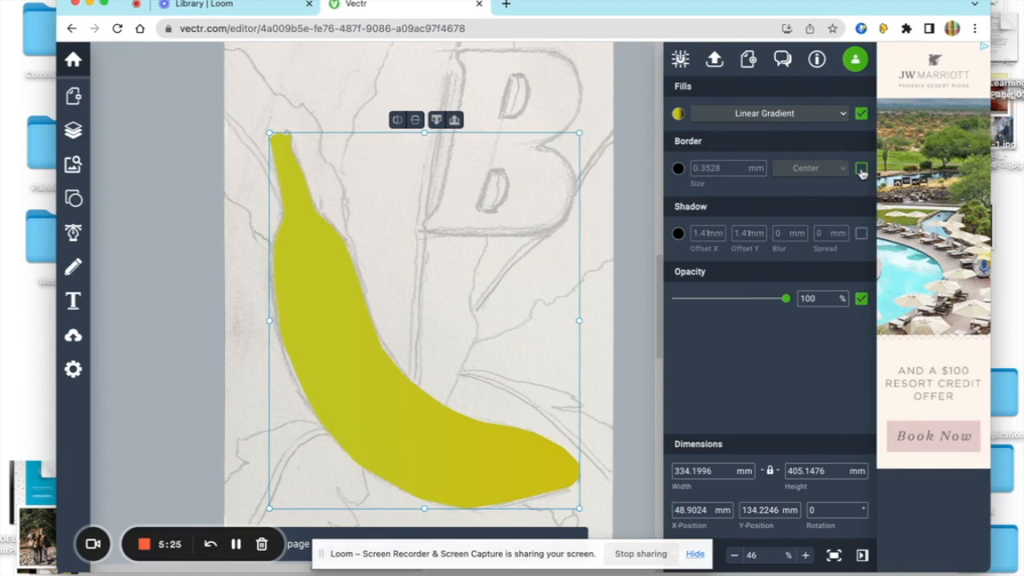
pyautogui.click(861, 168)
pyautogui.click(678, 169)
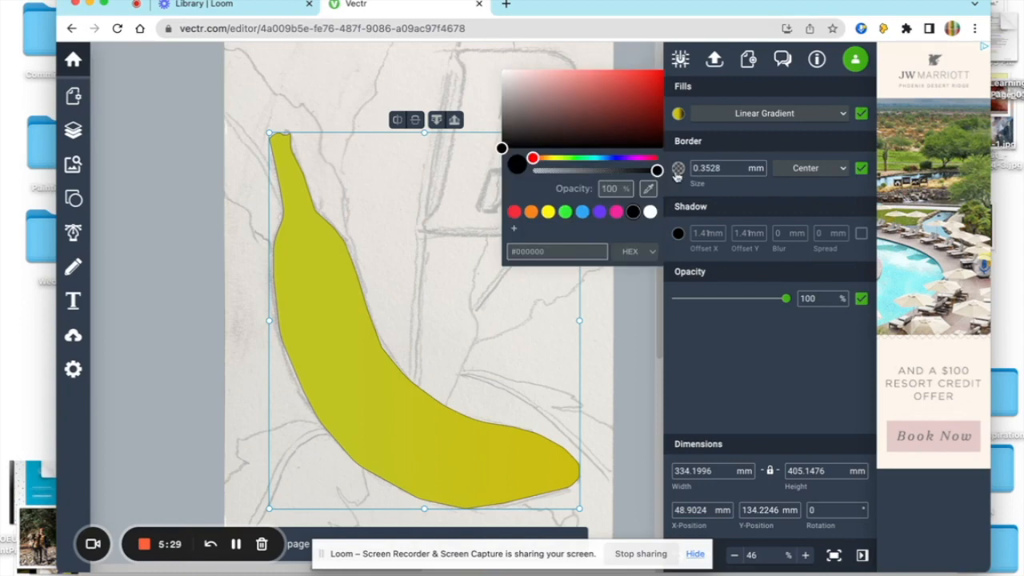
pyautogui.click(530, 213)
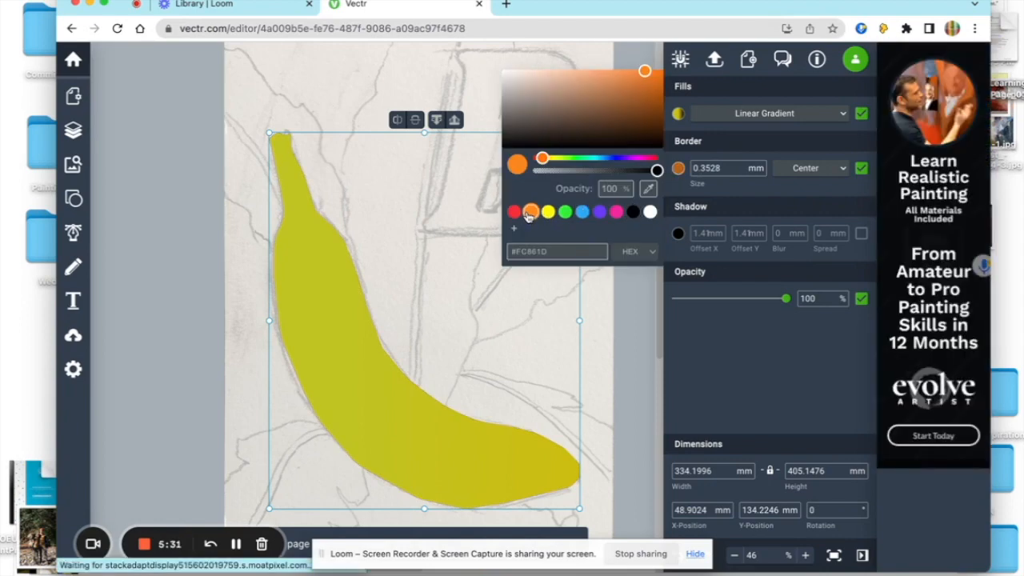
pyautogui.click(730, 166)
pyautogui.doubleClick(730, 166)
pyautogui.write('5')
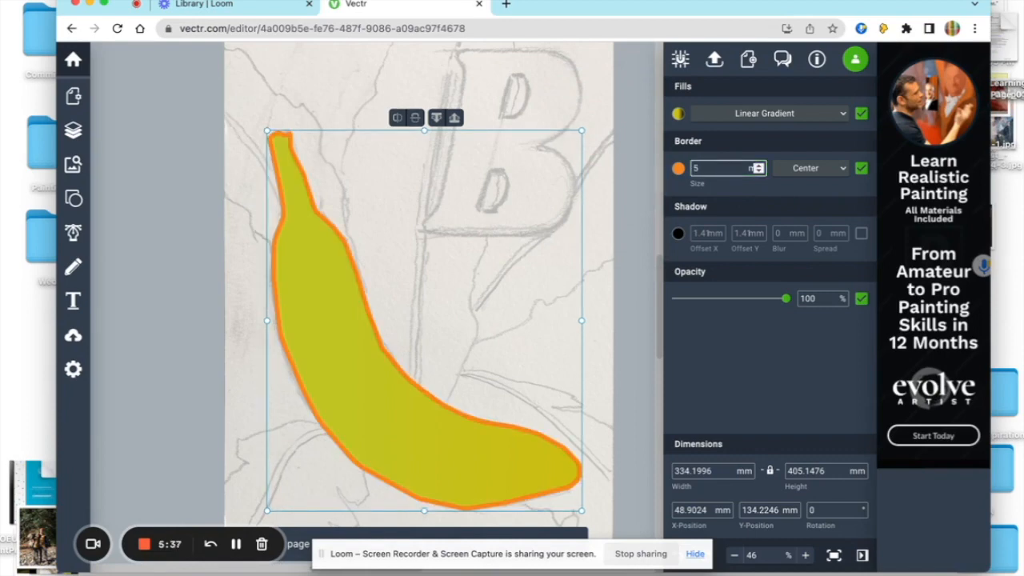
# Step: Switch off the banana's border and place a copy of it at about X 128 mm, Y 43 mm
pyautogui.click(860, 168)
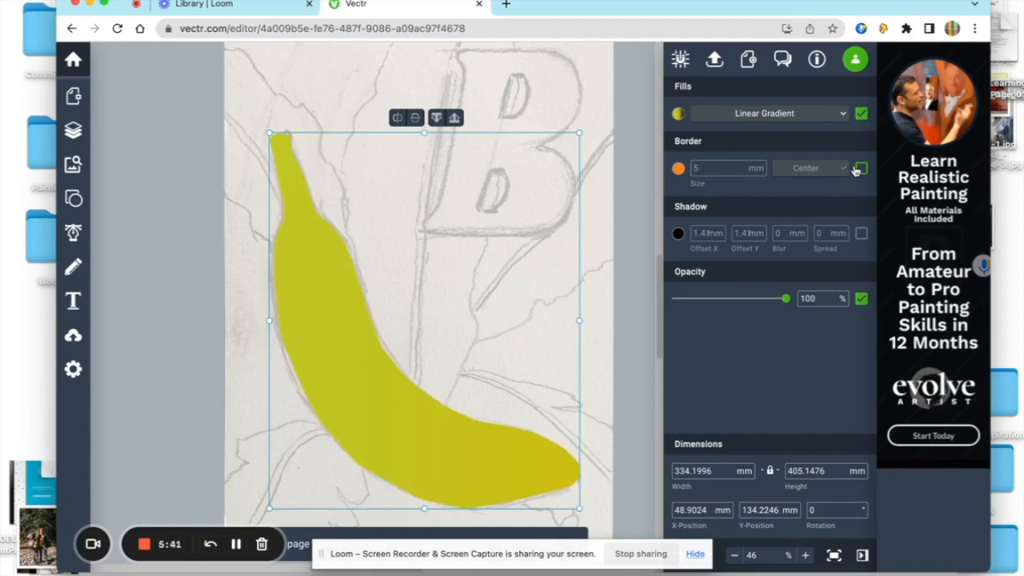
pyautogui.click(629, 347)
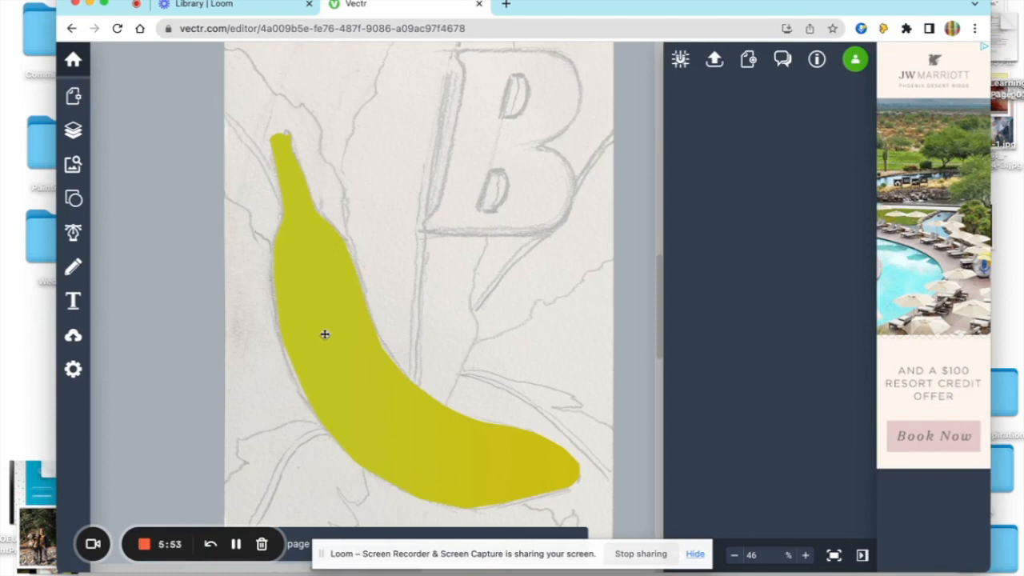
pyautogui.click(325, 335)
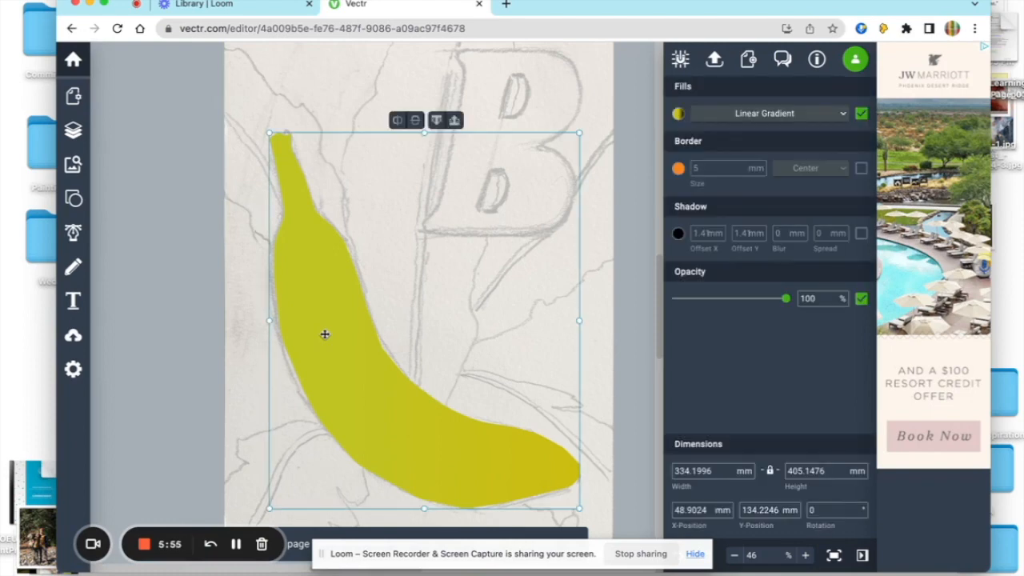
pyautogui.press('super+c')
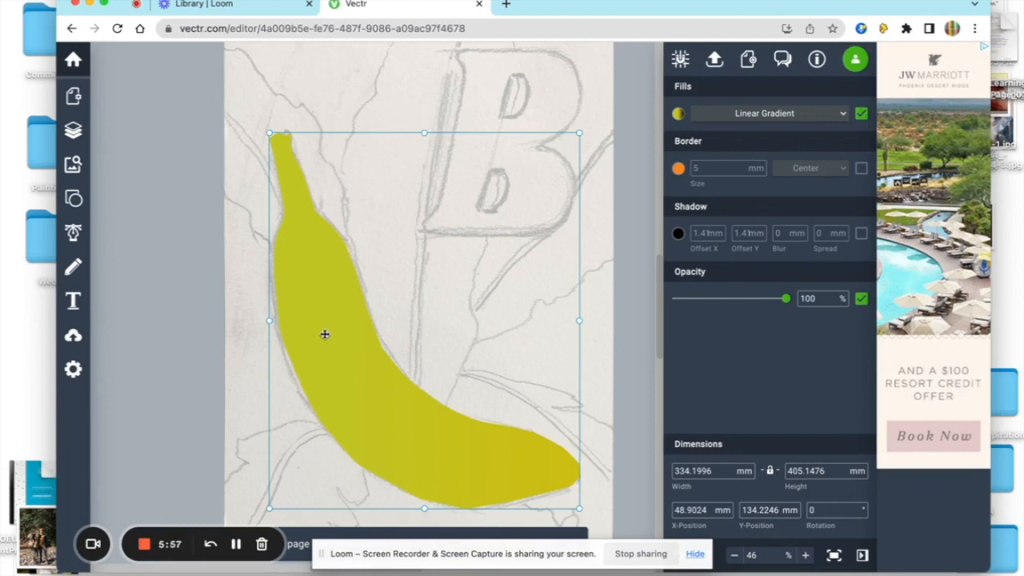
pyautogui.press('super+v')
pyautogui.moveTo(325, 335); pyautogui.dragTo(432, 281)
# Step: Darken the banana copy's gradient start colour to an olive green for shading
pyautogui.click(679, 113)
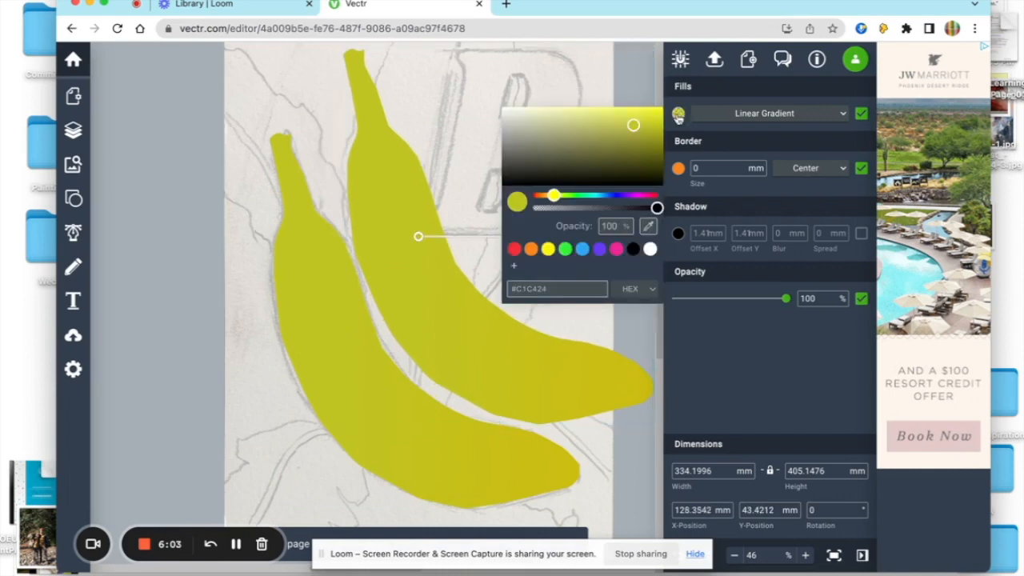
pyautogui.click(635, 136)
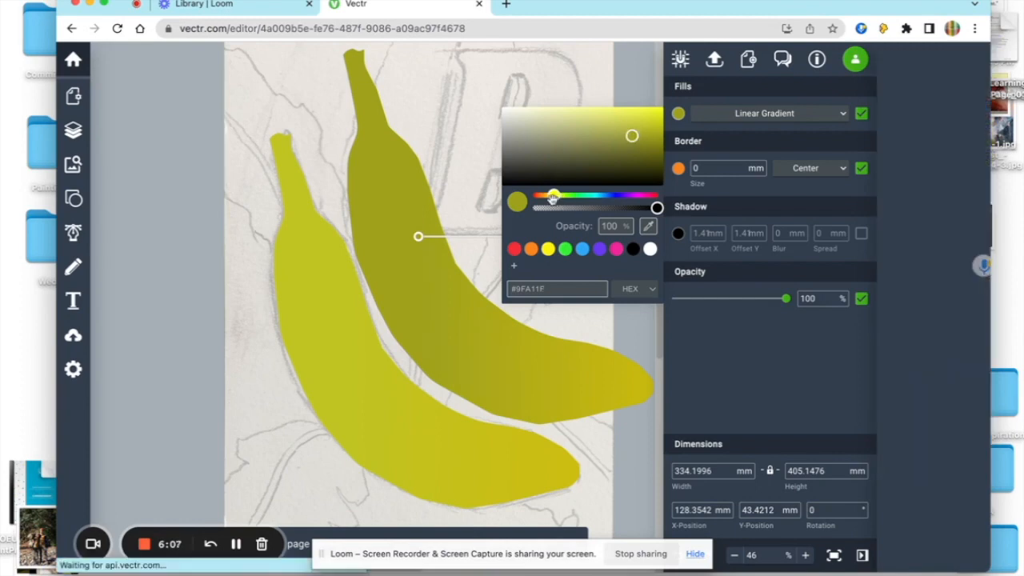
pyautogui.moveTo(554, 196); pyautogui.dragTo(549, 196)
pyautogui.click(550, 144)
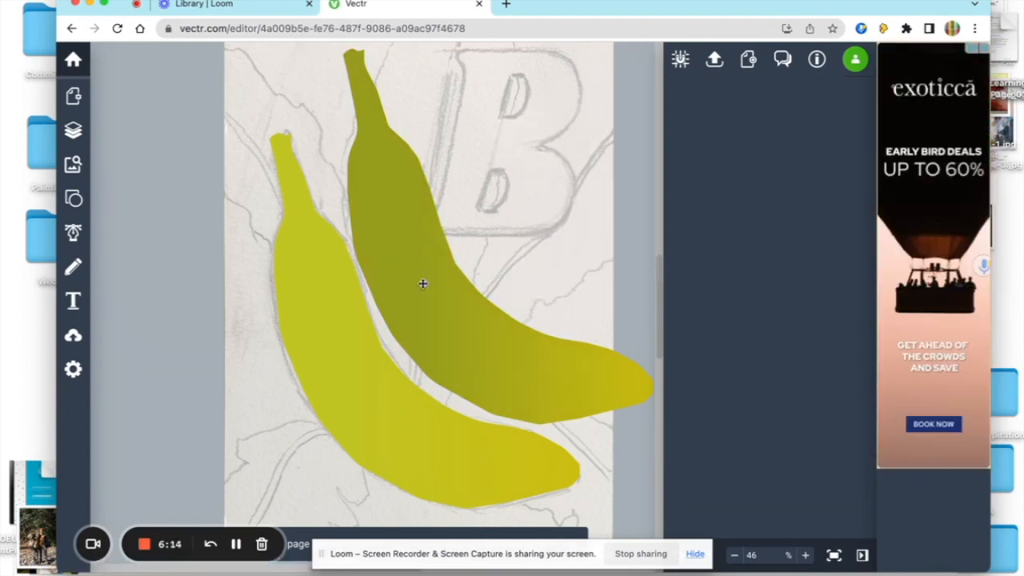
# Step: Move the dark copy over the original banana and pull its upper inner-curve points toward the outer edge to form a shadow band
pyautogui.moveTo(423, 284); pyautogui.dragTo(349, 375)
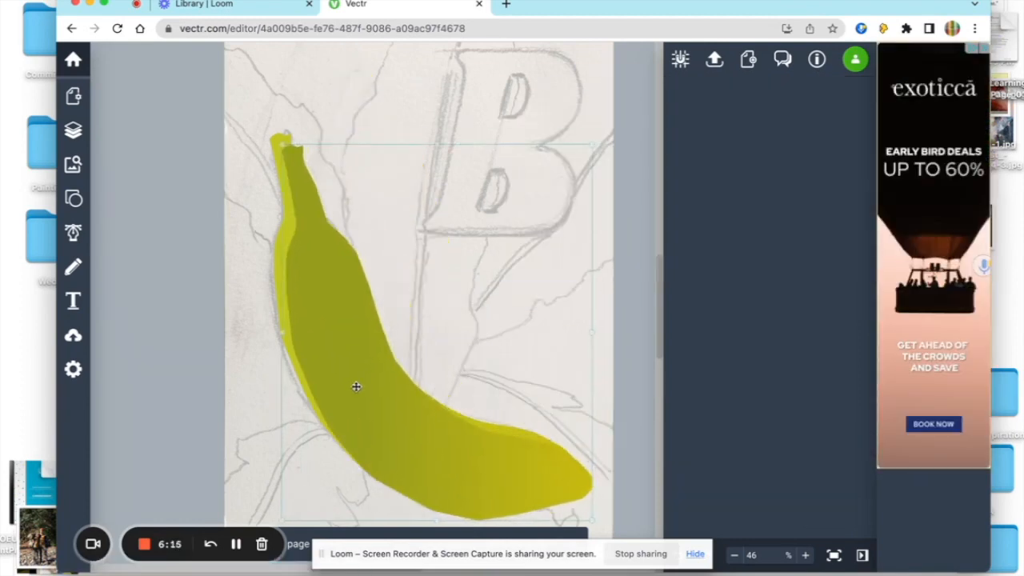
pyautogui.click(344, 375)
pyautogui.moveTo(335, 229); pyautogui.dragTo(296, 286)
pyautogui.moveTo(316, 212); pyautogui.dragTo(296, 229)
pyautogui.moveTo(357, 273); pyautogui.dragTo(322, 365)
pyautogui.moveTo(344, 246); pyautogui.dragTo(308, 347)
pyautogui.moveTo(366, 311); pyautogui.dragTo(350, 413)
pyautogui.moveTo(382, 350); pyautogui.dragTo(375, 444)
pyautogui.doubleClick(379, 367)
# Step: Pull the dark shape's remaining inner points down toward the banana's lower edge and tip to continue the narrow shadow
pyautogui.moveTo(402, 379); pyautogui.dragTo(403, 472)
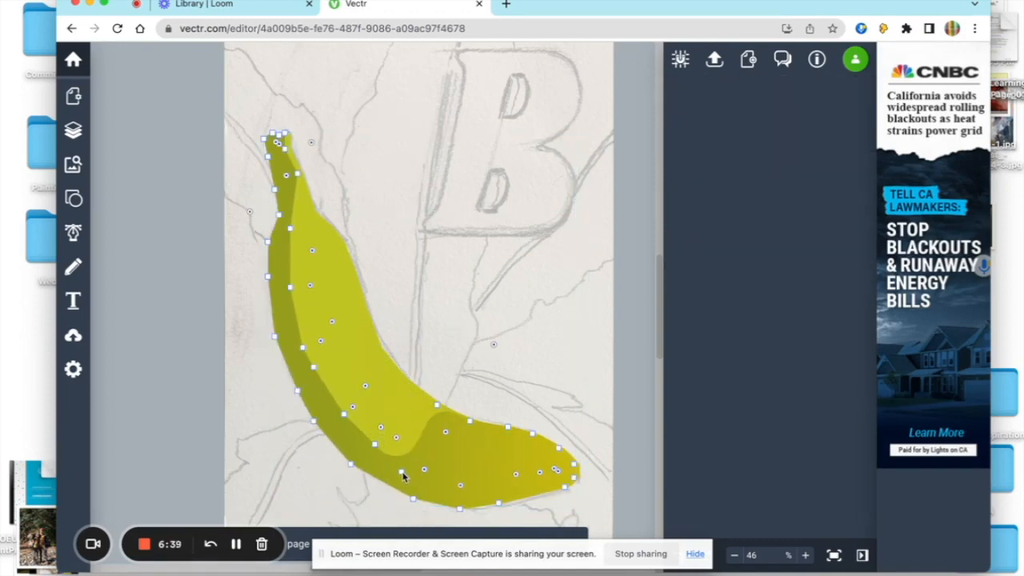
pyautogui.moveTo(438, 406); pyautogui.dragTo(444, 487)
pyautogui.moveTo(471, 421); pyautogui.dragTo(498, 494)
pyautogui.moveTo(506, 428); pyautogui.dragTo(531, 472)
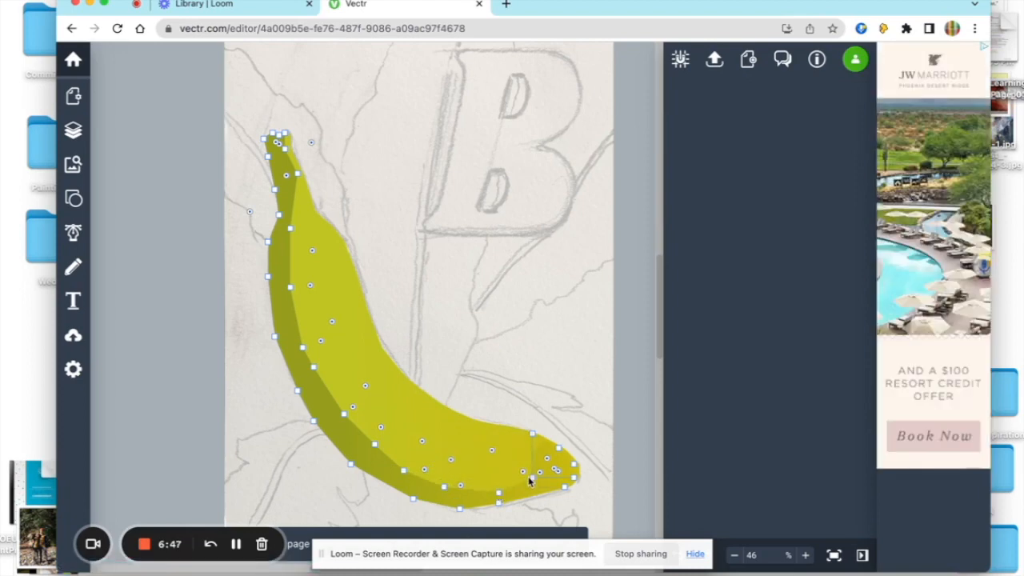
pyautogui.moveTo(534, 432); pyautogui.dragTo(552, 453)
pyautogui.click(432, 249)
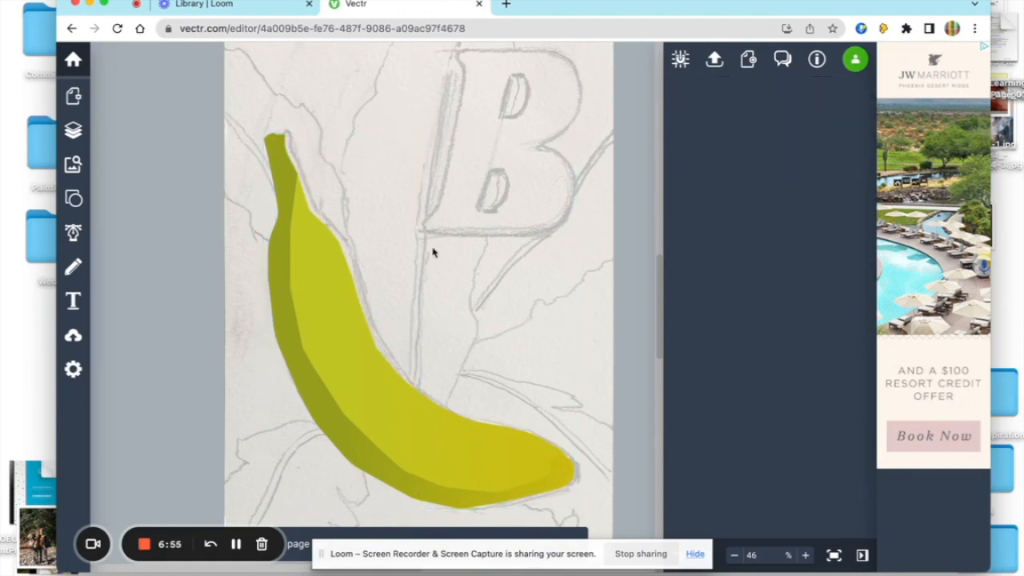
# Step: Adjust the dark shadow shape's points around the banana's stem so the band narrows up to the stem tip
pyautogui.moveTo(284, 245); pyautogui.dragTo(284, 248)
pyautogui.click(397, 206)
pyautogui.doubleClick(293, 187)
pyautogui.moveTo(296, 177); pyautogui.dragTo(290, 212)
pyautogui.moveTo(285, 152); pyautogui.dragTo(279, 157)
pyautogui.click(455, 201)
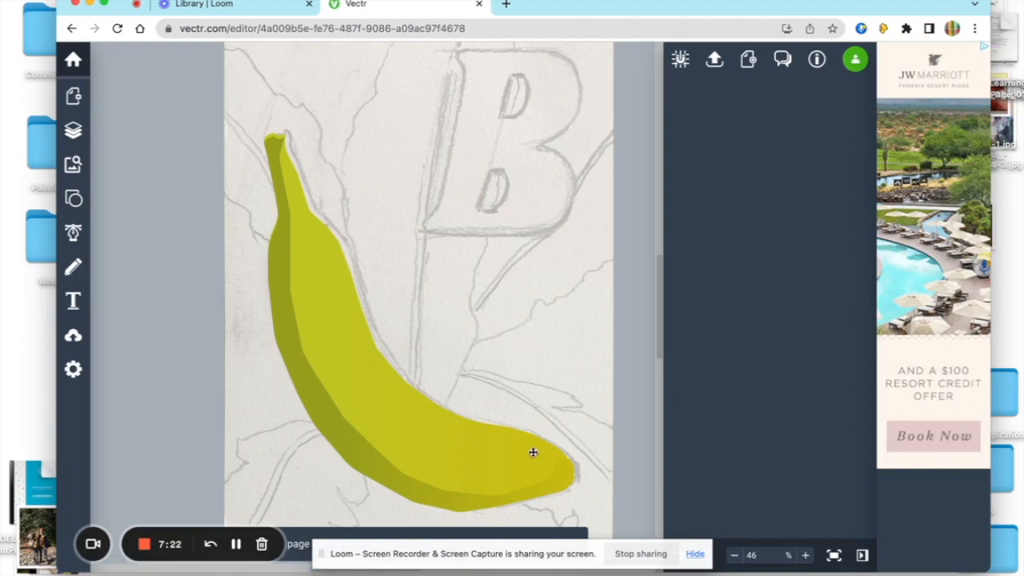
# Step: Nudge the dark shadow shape into line with the banana's outer edge
pyautogui.click(339, 336)
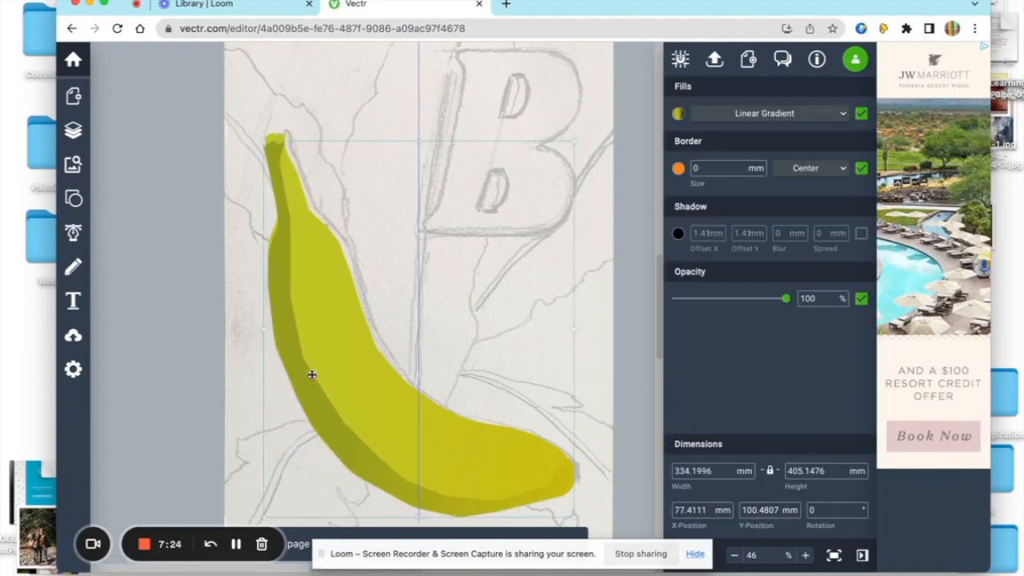
pyautogui.moveTo(314, 371); pyautogui.dragTo(310, 370)
pyautogui.click(457, 279)
# Step: Group the banana with its shadow and move the group to about X 47 mm, Y 132 mm over the sketch
pyautogui.moveTo(247, 144); pyautogui.dragTo(563, 493)
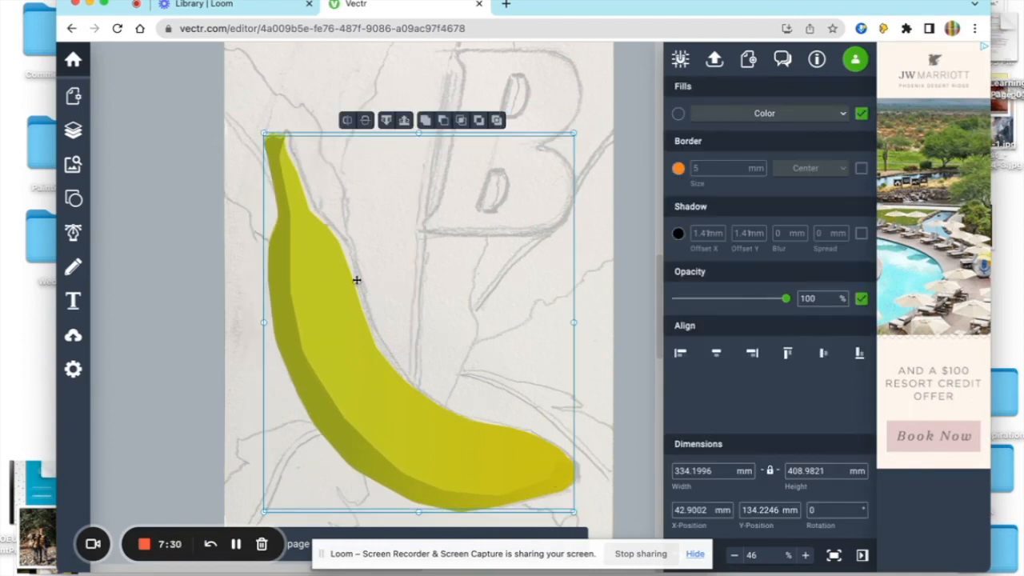
pyautogui.rightClick(412, 213)
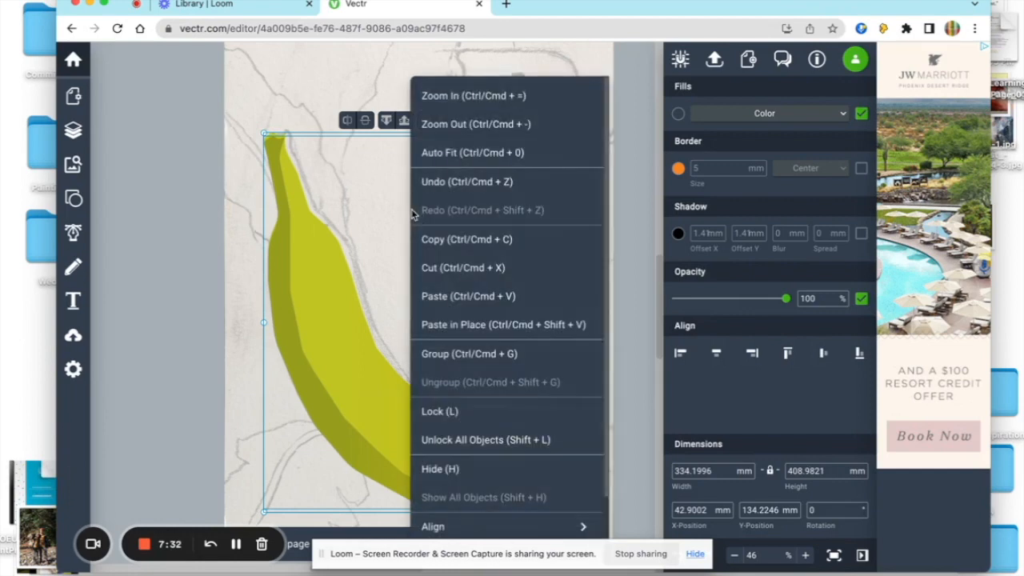
pyautogui.click(448, 362)
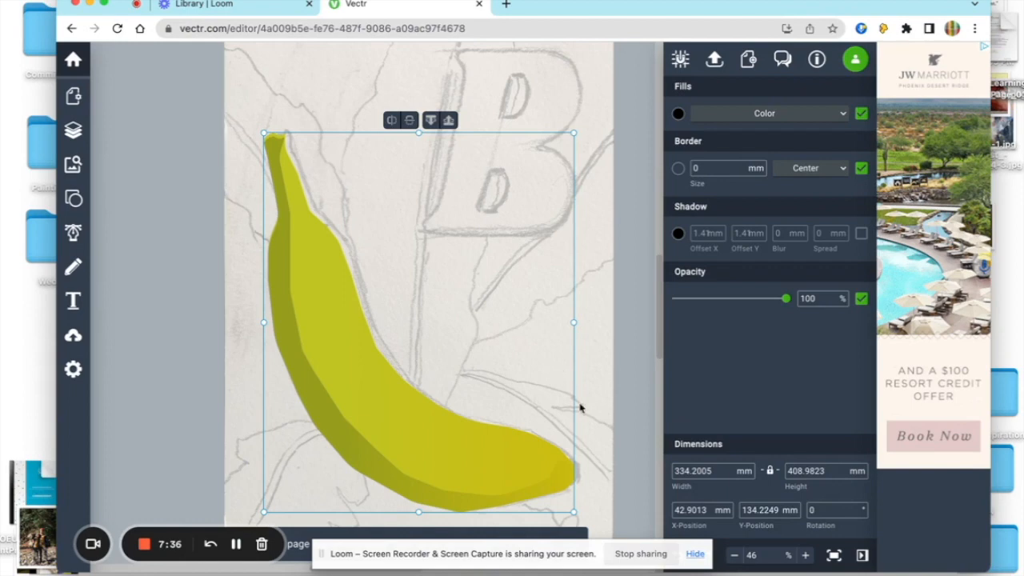
pyautogui.click(560, 375)
pyautogui.moveTo(403, 407); pyautogui.dragTo(395, 433)
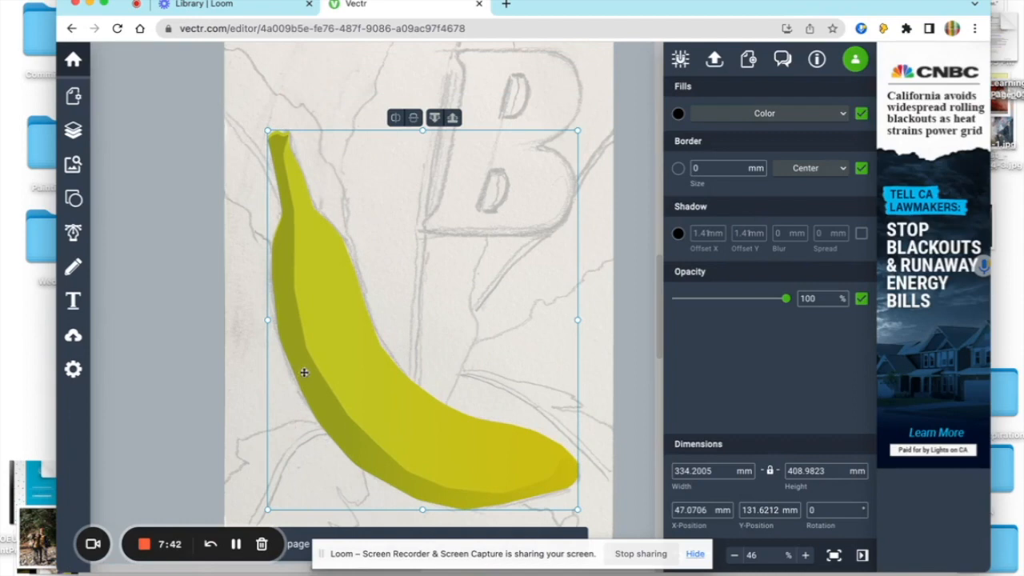
# Step: Ungroup the banana and shift the shadow shape slightly upward to fit the banana's lower edge
pyautogui.rightClick(329, 335)
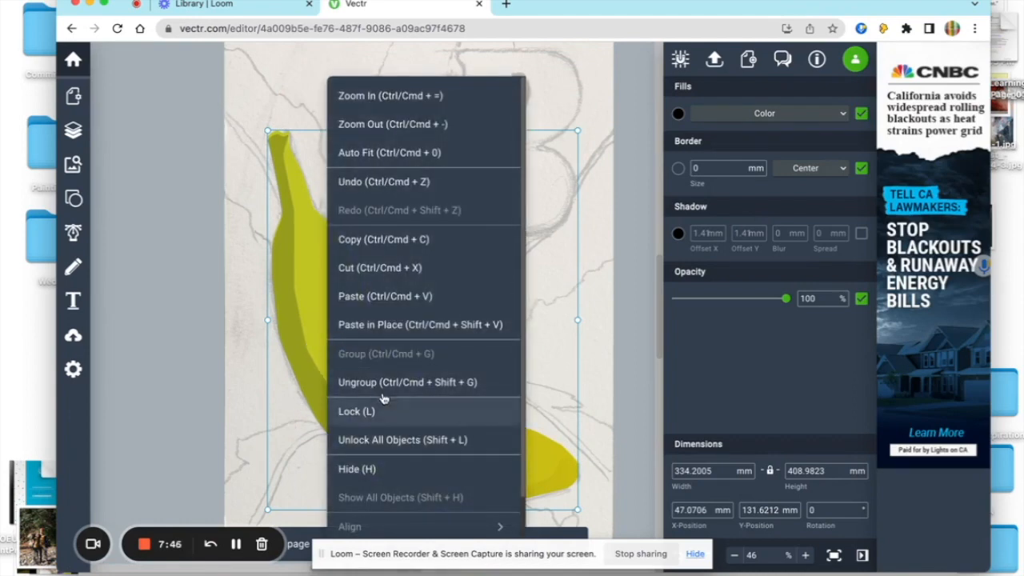
pyautogui.click(384, 384)
pyautogui.click(647, 377)
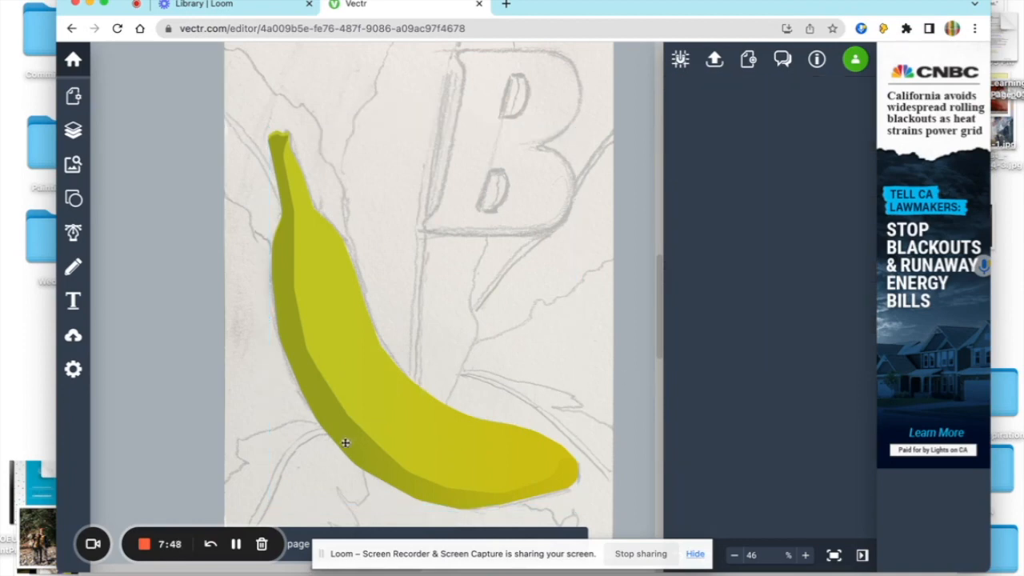
pyautogui.click(344, 441)
pyautogui.moveTo(342, 434); pyautogui.dragTo(342, 430)
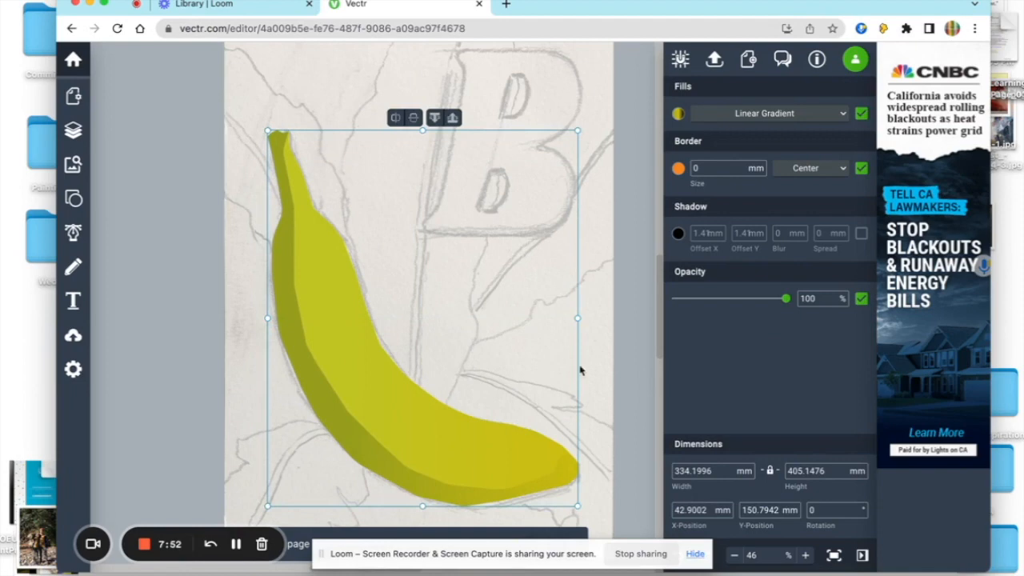
pyautogui.click(594, 432)
# Step: Select both the banana and its realigned shadow and group them again
pyautogui.moveTo(252, 214); pyautogui.dragTo(544, 505)
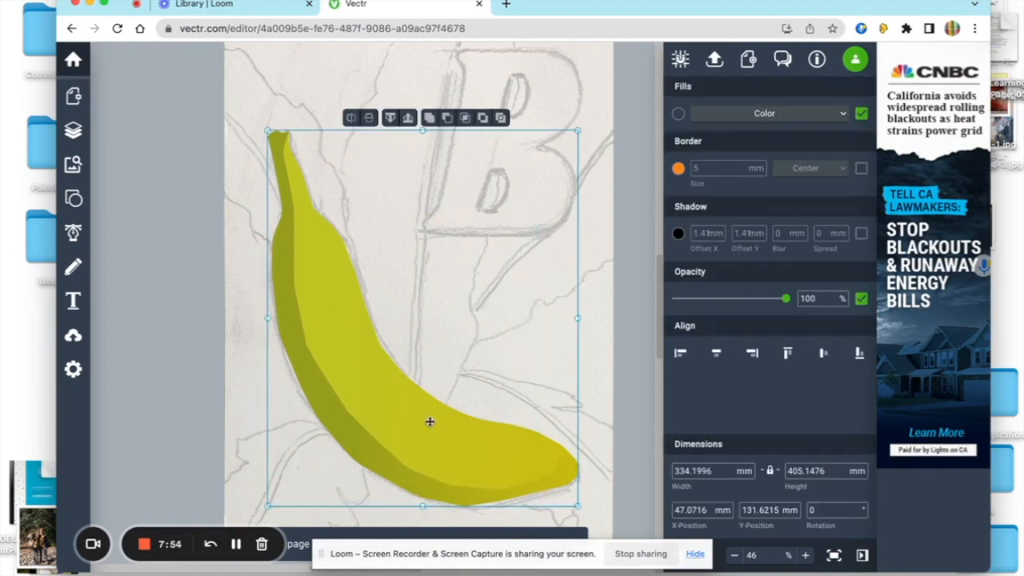
pyautogui.rightClick(430, 423)
pyautogui.click(462, 355)
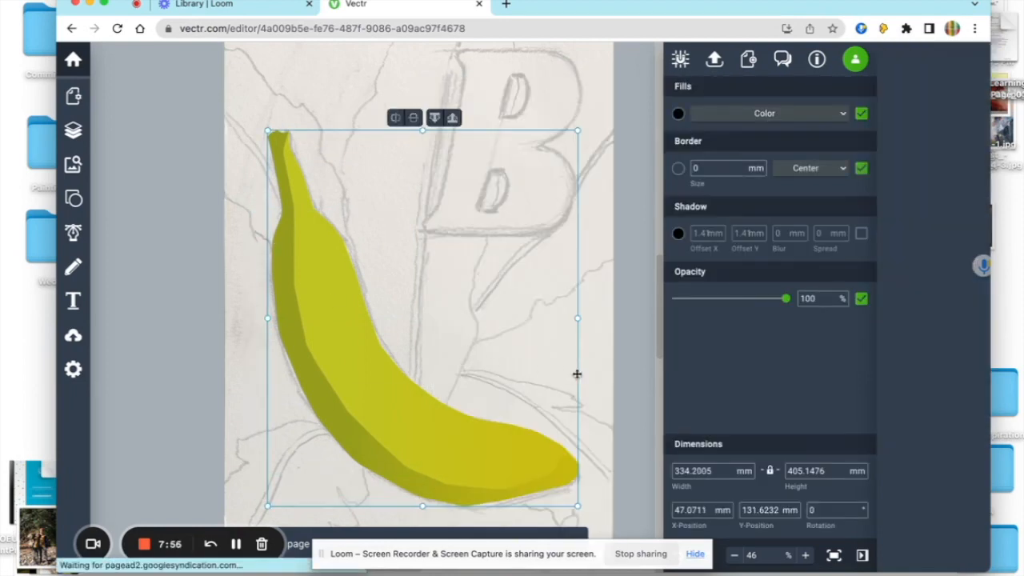
pyautogui.click(606, 405)
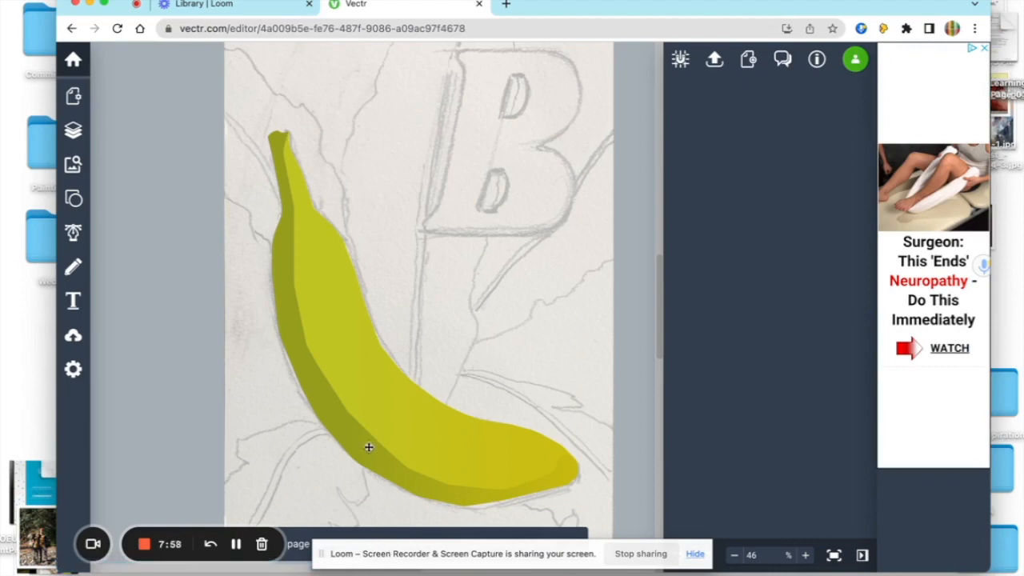
# Step: Shrink the banana group to about 118 × 143 mm and place it over the letter B at about X 281 mm, Y 66 mm
pyautogui.moveTo(377, 409); pyautogui.dragTo(408, 357)
pyautogui.moveTo(608, 434); pyautogui.dragTo(373, 217)
pyautogui.moveTo(354, 176); pyautogui.dragTo(540, 196)
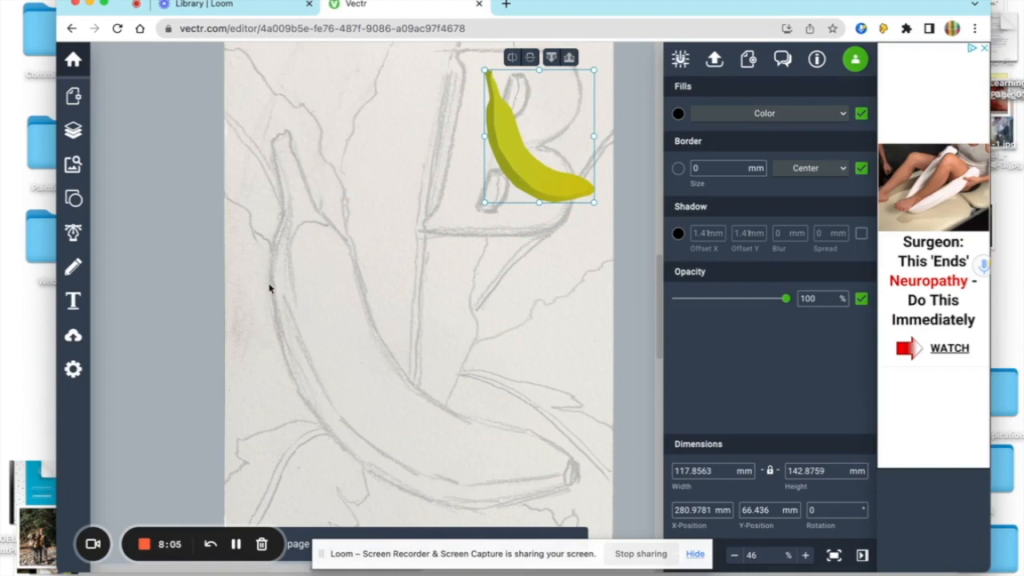
# Step: Add a circle over the banana sketch and enlarge it to about 310 mm in diameter
pyautogui.click(73, 200)
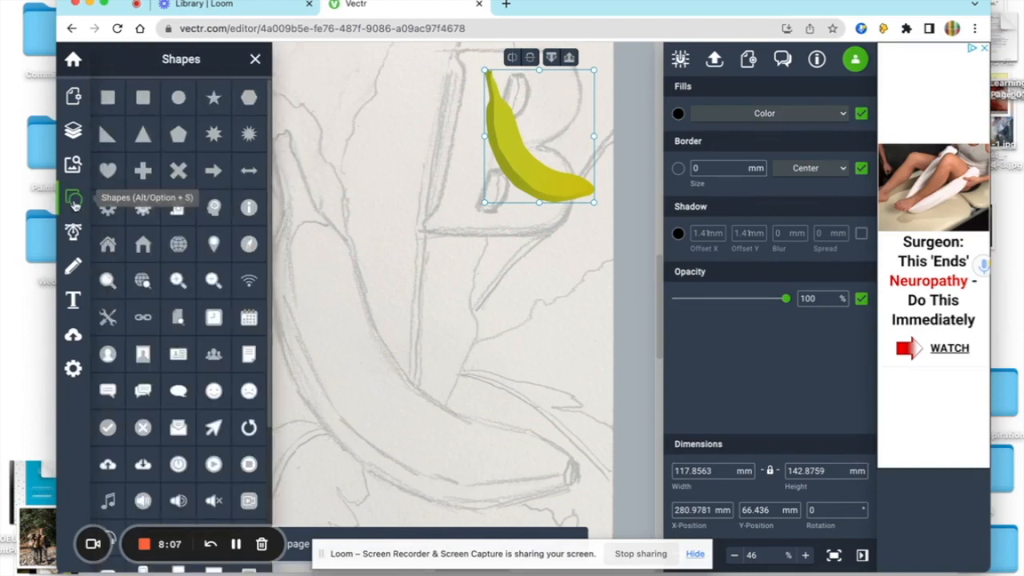
pyautogui.click(315, 250)
pyautogui.click(255, 58)
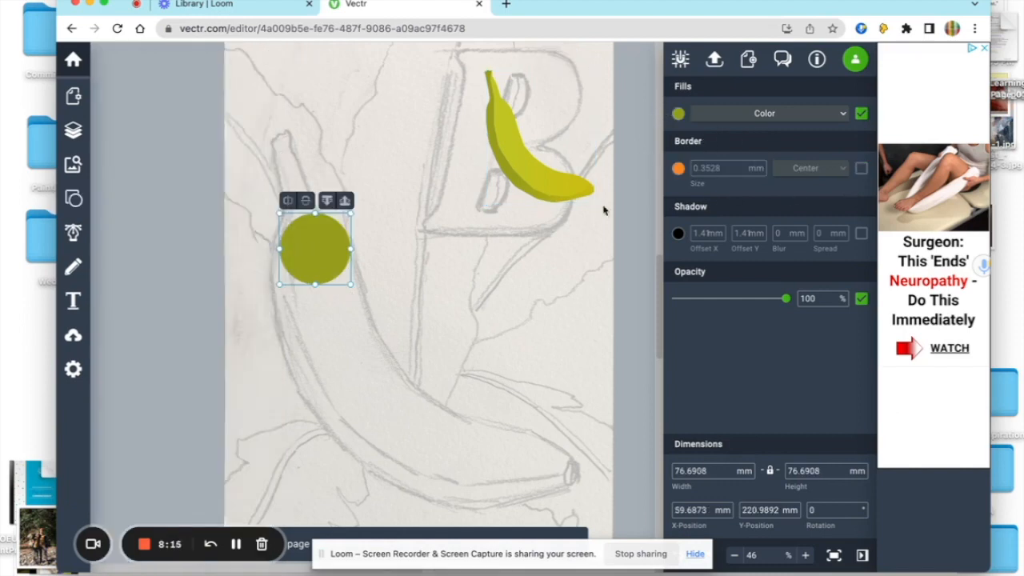
pyautogui.moveTo(351, 284); pyautogui.dragTo(566, 500)
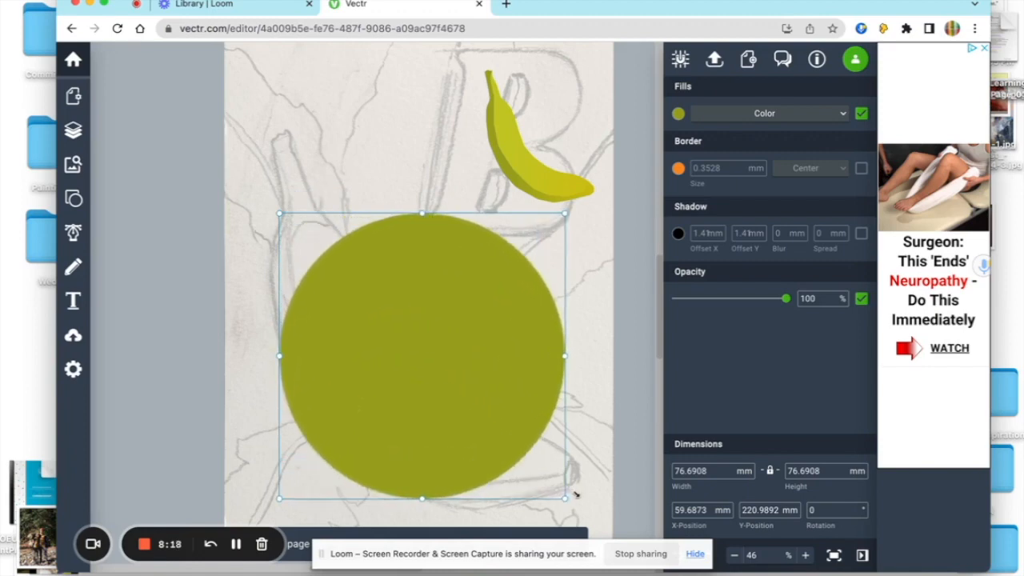
pyautogui.moveTo(425, 217); pyautogui.dragTo(380, 212)
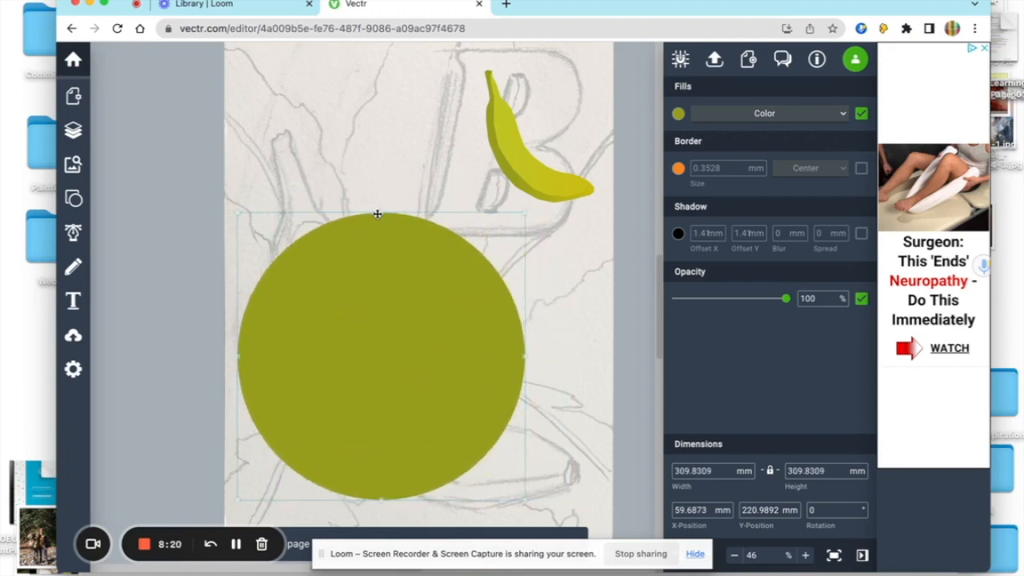
pyautogui.moveTo(405, 256); pyautogui.dragTo(430, 245)
# Step: Pull the circle's upper points and add new ones to follow the sketched banana's rounded upper end and inner curve
pyautogui.moveTo(412, 206); pyautogui.dragTo(308, 203)
pyautogui.moveTo(400, 223); pyautogui.dragTo(360, 245)
pyautogui.moveTo(425, 272); pyautogui.dragTo(416, 382)
pyautogui.doubleClick(428, 277)
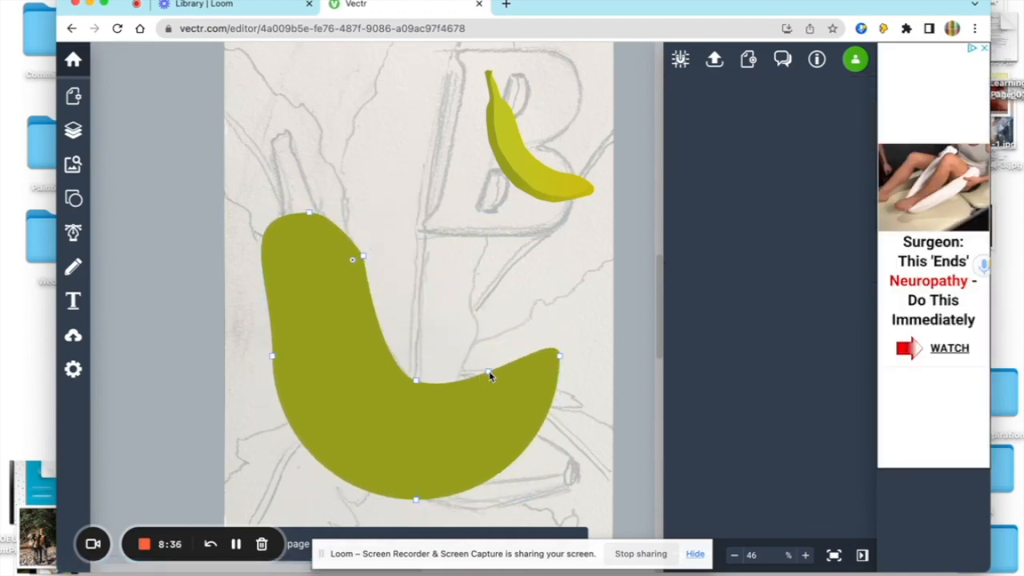
# Step: Reshape the olive shape's remaining points to follow the sketched banana's tip and bottom edge
pyautogui.moveTo(490, 376); pyautogui.dragTo(501, 422)
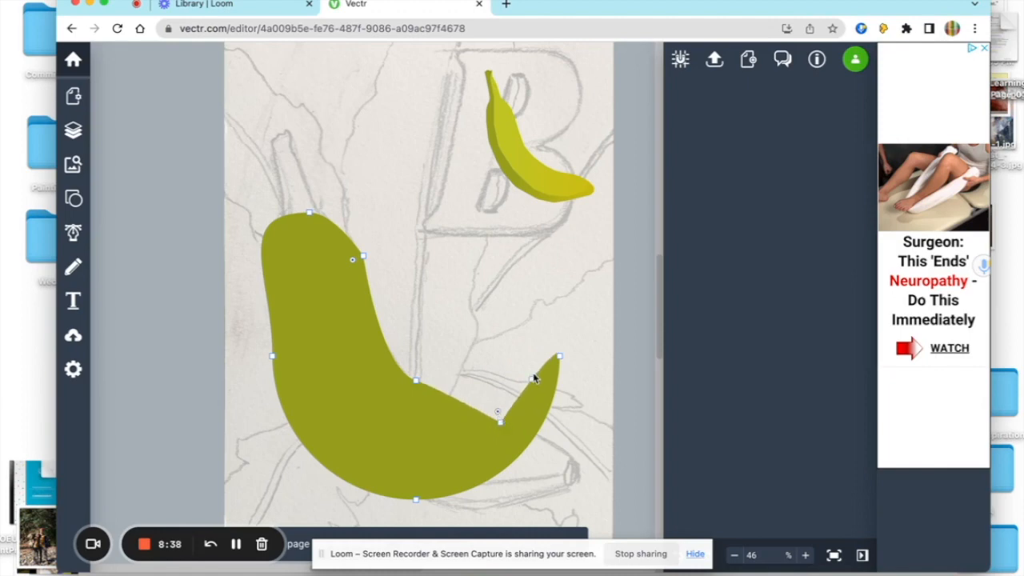
pyautogui.moveTo(559, 357); pyautogui.dragTo(522, 501)
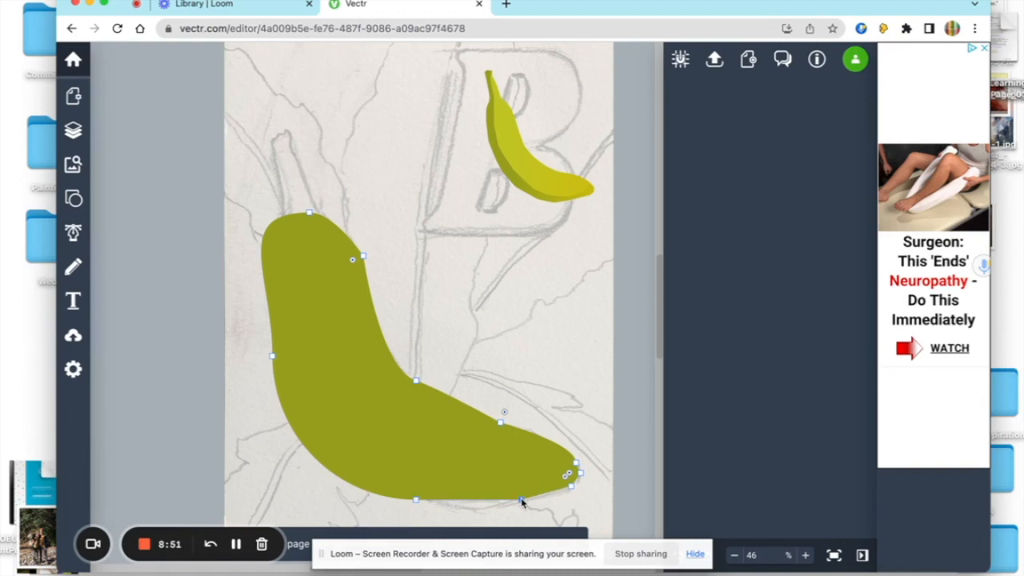
pyautogui.moveTo(416, 502); pyautogui.dragTo(473, 508)
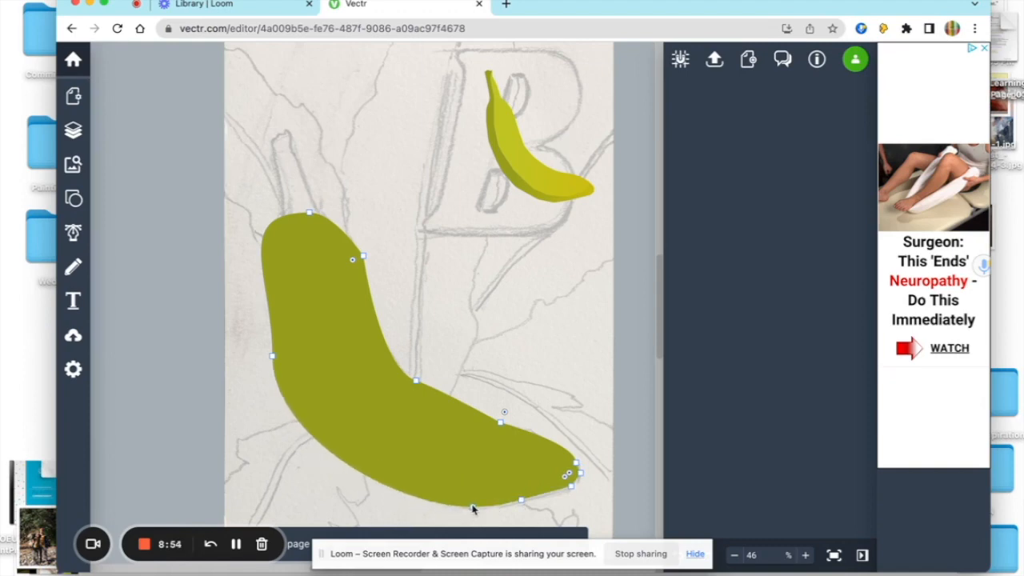
# Step: Lower the olive shape's opacity to 47% so the sketch shows through
pyautogui.click(413, 440)
pyautogui.moveTo(785, 298); pyautogui.dragTo(725, 299)
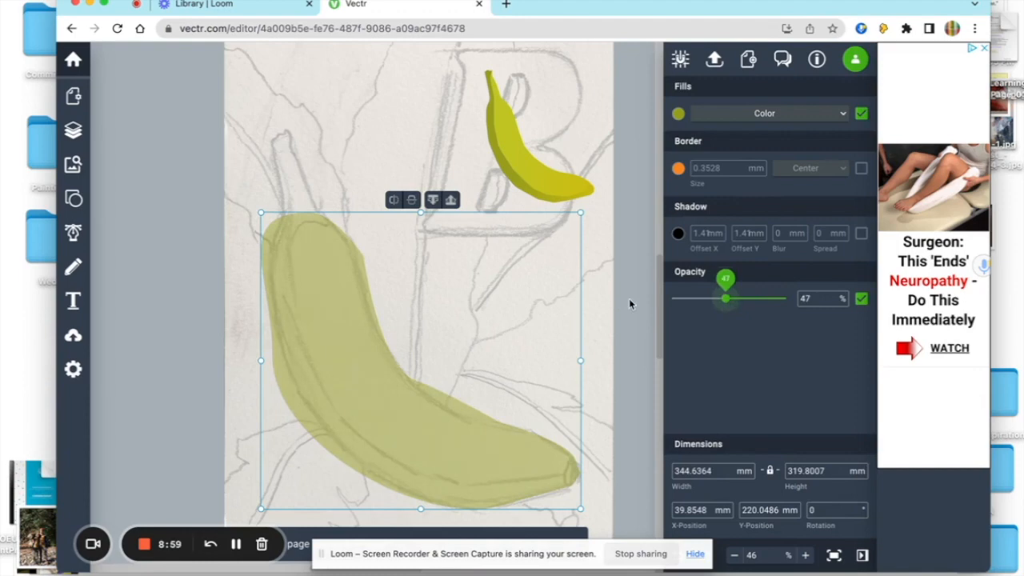
pyautogui.click(224, 455)
pyautogui.doubleClick(335, 444)
pyautogui.click(342, 470)
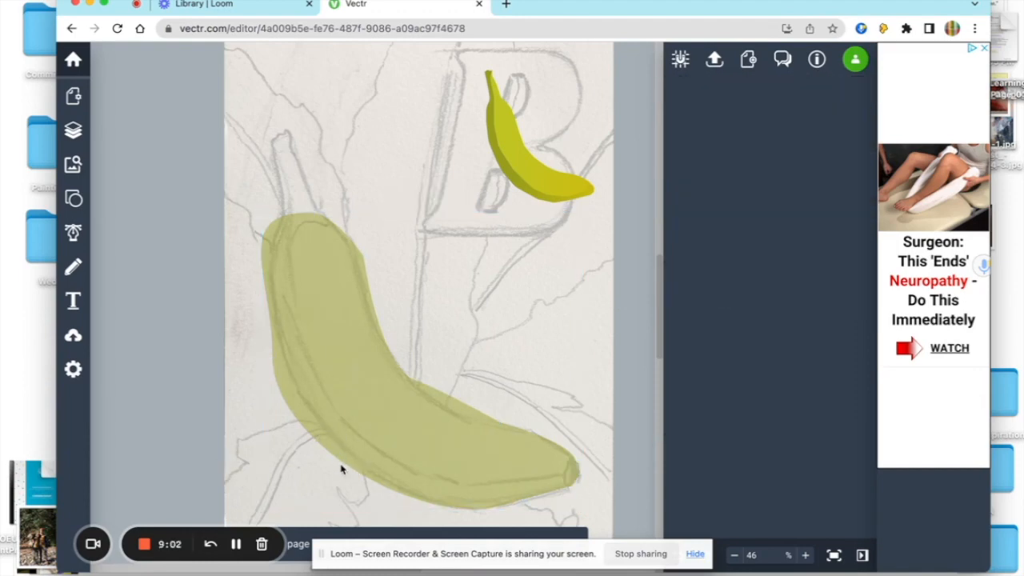
# Step: Add points along the translucent shape's outer edge and move them onto the sketched banana outline
pyautogui.click(343, 462)
pyautogui.doubleClick(345, 462)
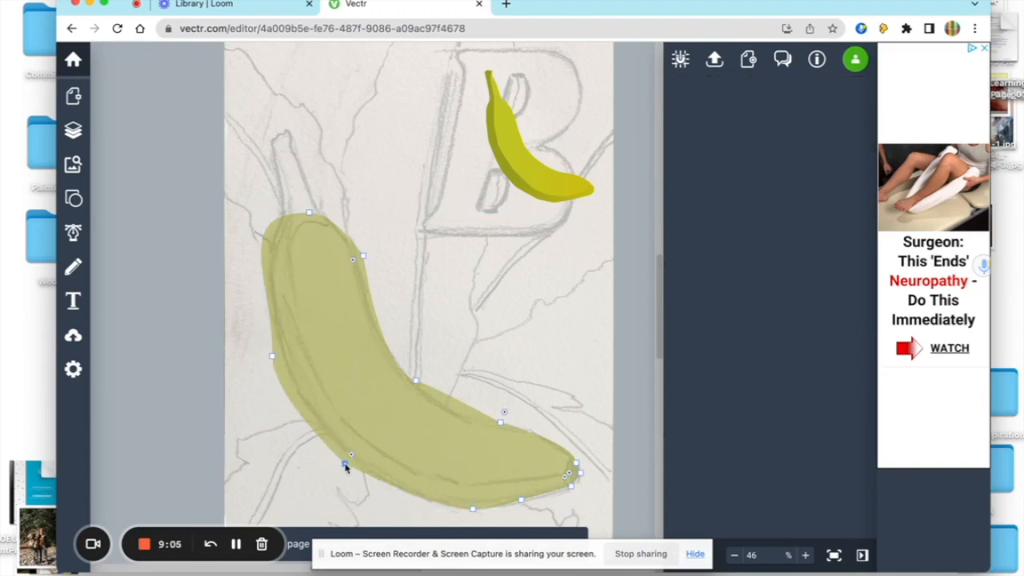
pyautogui.moveTo(349, 458); pyautogui.dragTo(350, 455)
pyautogui.moveTo(304, 416); pyautogui.dragTo(311, 410)
pyautogui.moveTo(274, 358); pyautogui.dragTo(278, 327)
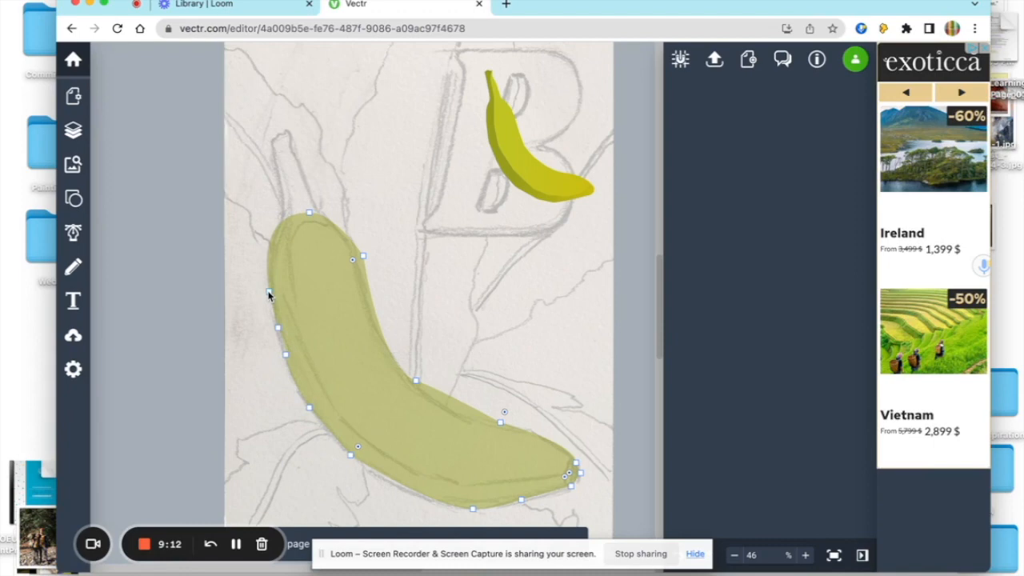
pyautogui.doubleClick(269, 291)
pyautogui.click(271, 287)
# Step: Add and adjust points along the translucent shape's inner curve to match the sketched bend
pyautogui.doubleClick(318, 330)
pyautogui.click(414, 382)
pyautogui.moveTo(464, 405); pyautogui.dragTo(458, 414)
pyautogui.click(416, 383)
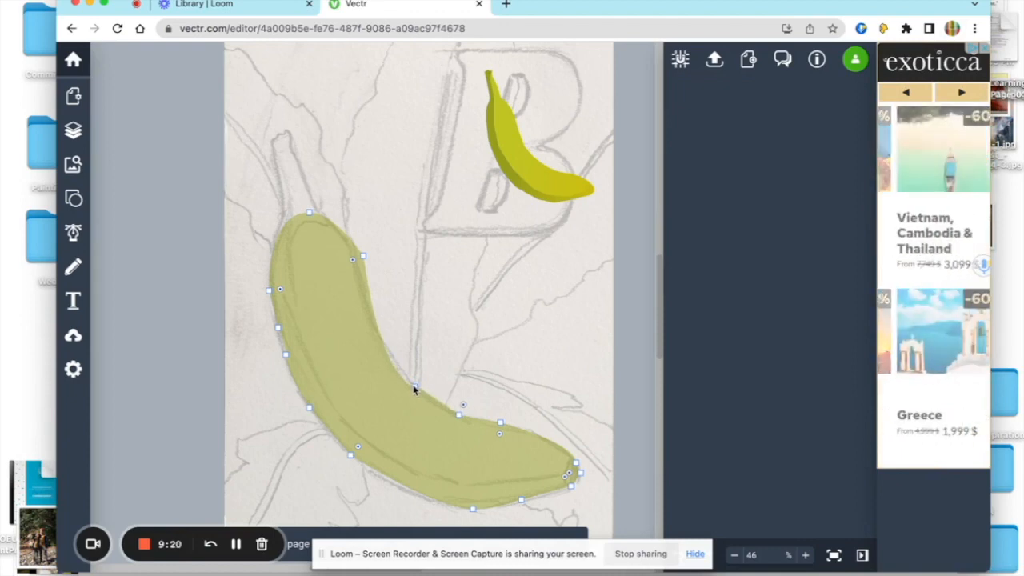
pyautogui.moveTo(431, 398); pyautogui.dragTo(434, 406)
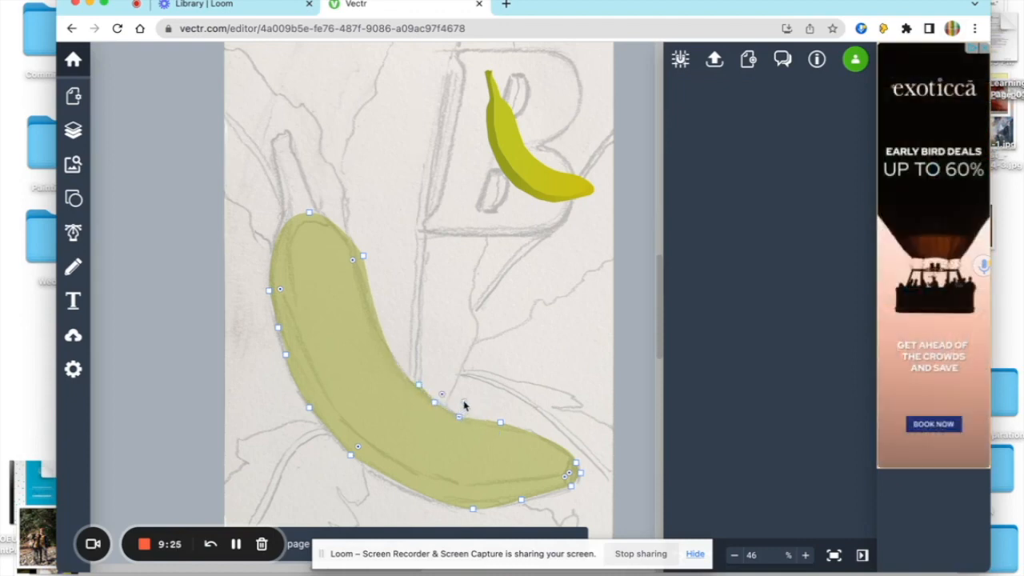
pyautogui.click(500, 422)
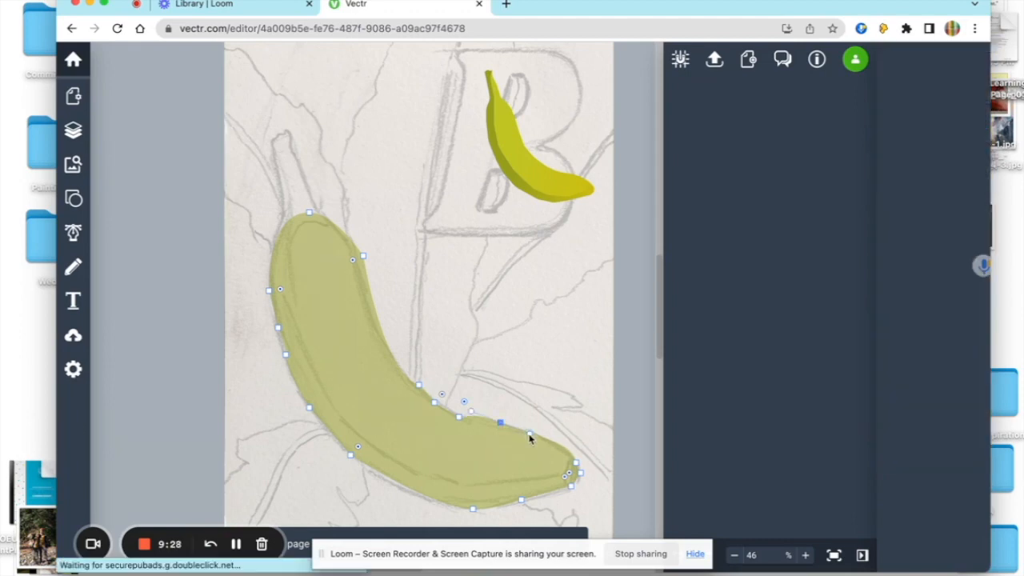
# Step: Refine the translucent shape's points along the upper edge near the tip and at the upper inner shoulder
pyautogui.moveTo(531, 436); pyautogui.dragTo(550, 427)
pyautogui.click(548, 406)
pyautogui.doubleClick(551, 437)
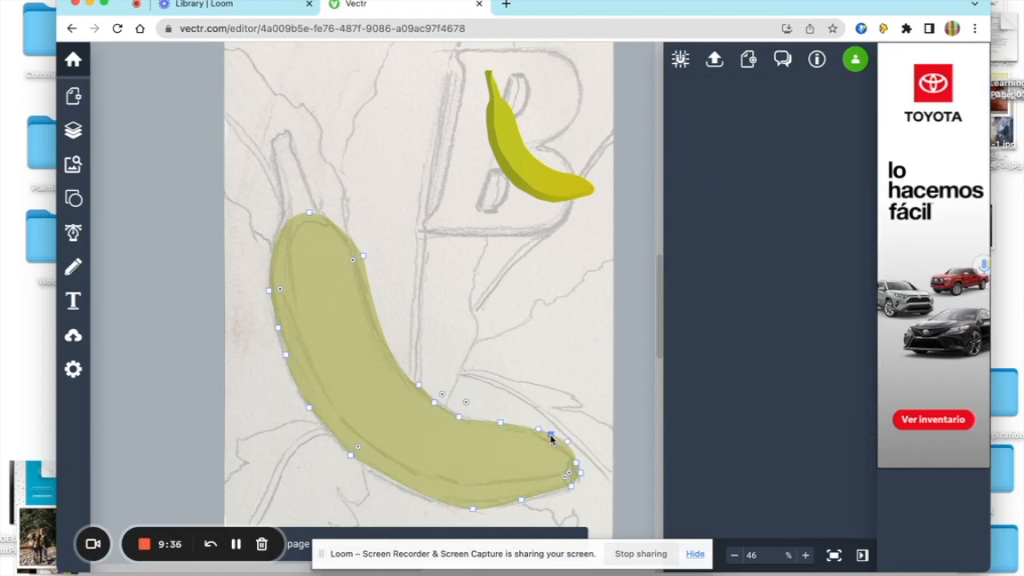
pyautogui.click(499, 423)
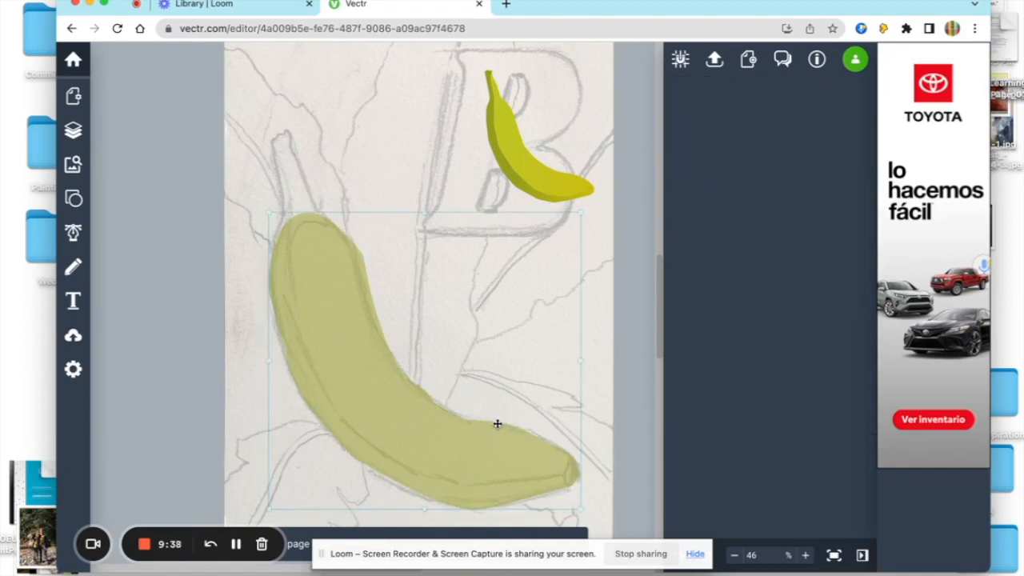
pyautogui.doubleClick(500, 422)
pyautogui.moveTo(502, 423); pyautogui.dragTo(503, 429)
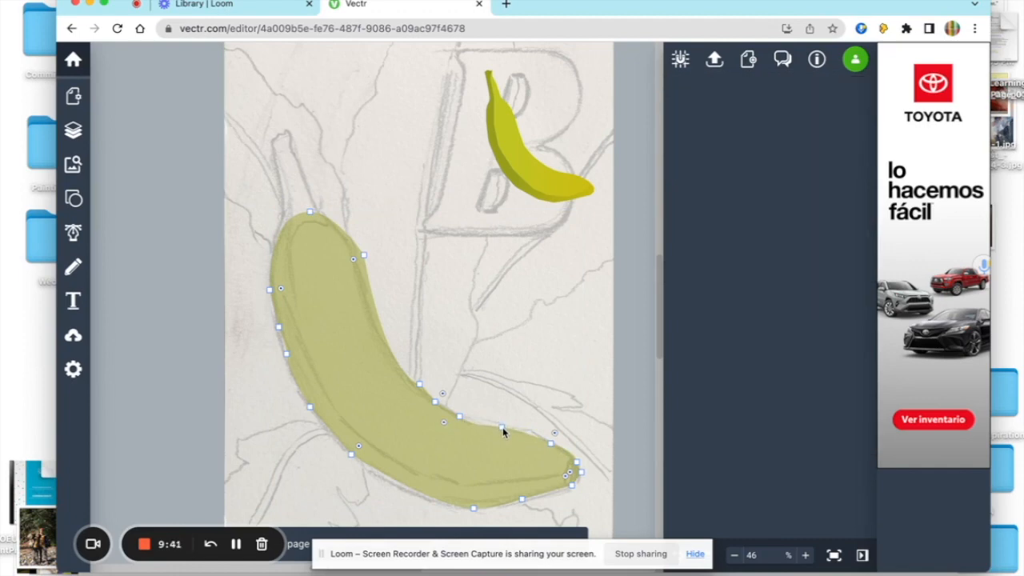
pyautogui.moveTo(364, 257); pyautogui.dragTo(358, 262)
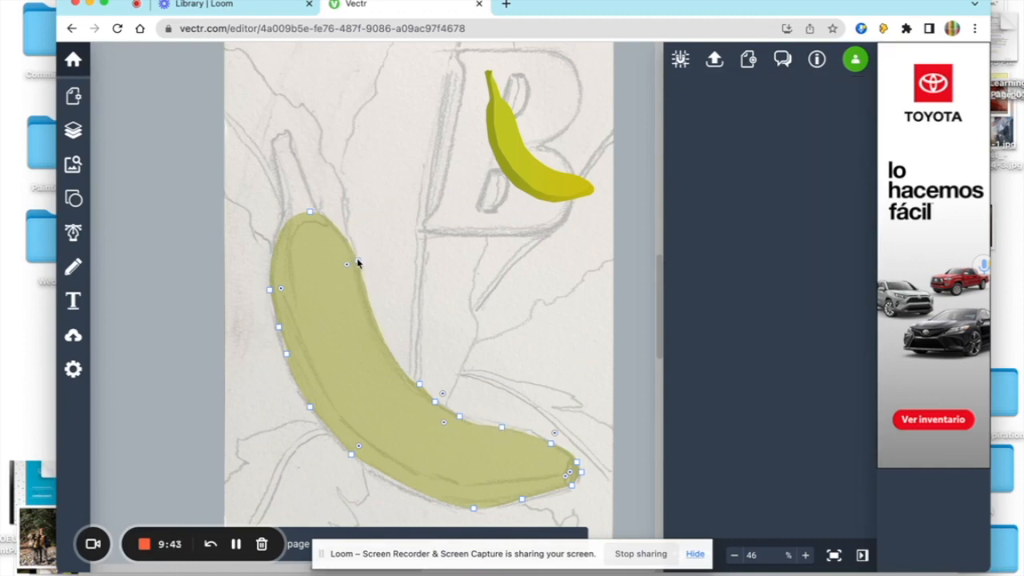
# Step: Delete the translucent olive shape traced over the banana sketch
pyautogui.click(291, 492)
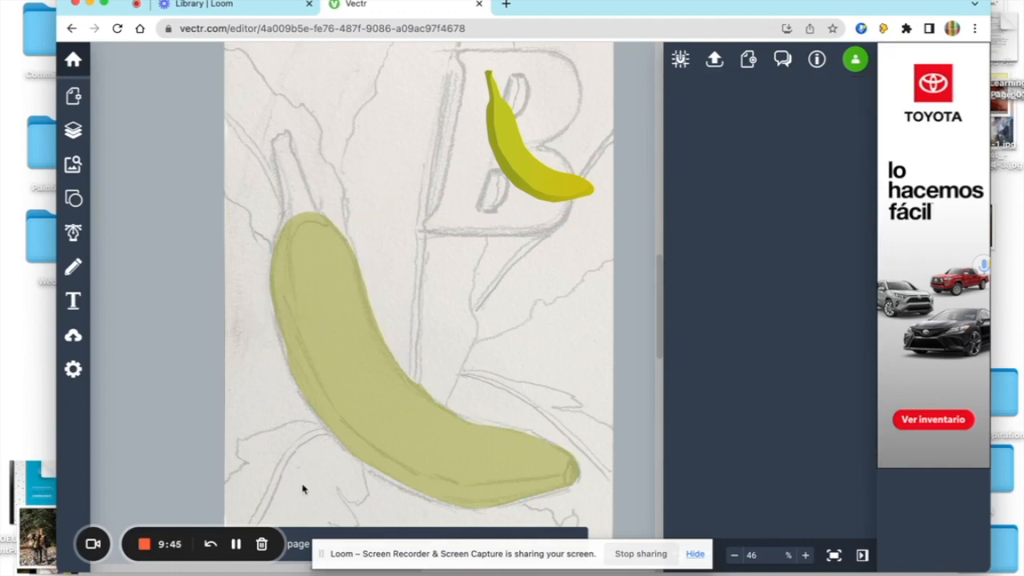
pyautogui.click(351, 411)
pyautogui.press('Delete')
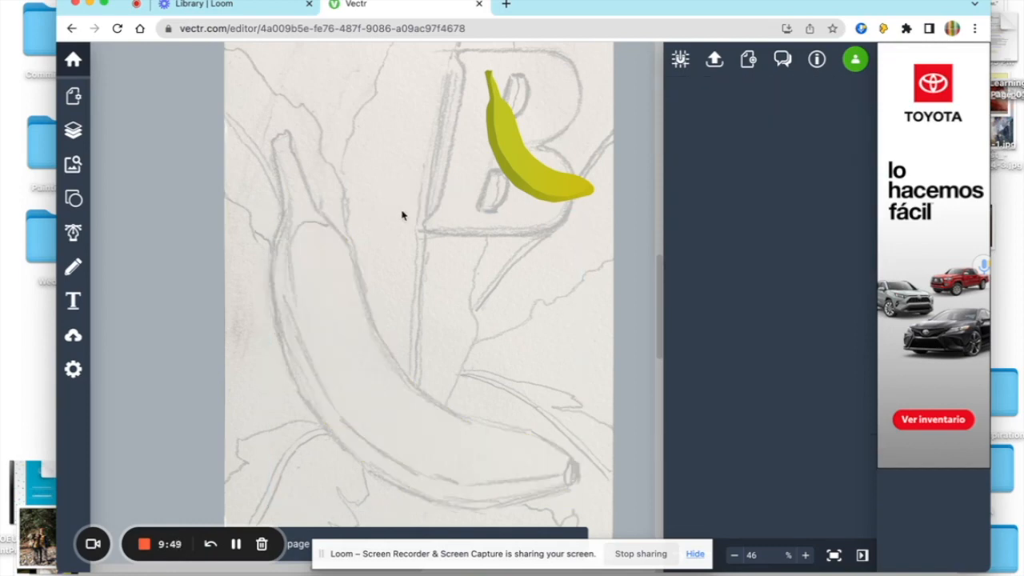
# Step: Move the banana group back over its sketch and enlarge it to about 336 × 407 mm at X 48 mm, Y 133 mm
pyautogui.moveTo(530, 170); pyautogui.dragTo(318, 248)
pyautogui.moveTo(381, 281)
pyautogui.mouseDown()
pyautogui.moveTo(489, 464)
pyautogui.moveTo(573, 508)
pyautogui.moveTo(584, 525)
pyautogui.mouseUp()
pyautogui.moveTo(516, 477); pyautogui.dragTo(513, 461)
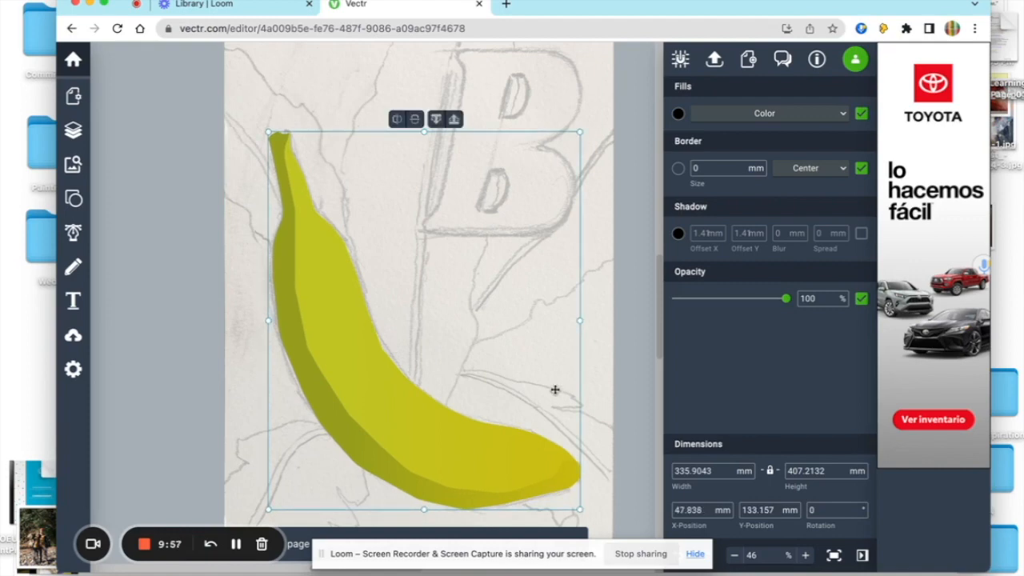
# Step: Lock the banana group and hide it so that only the sketch image shows
pyautogui.click(600, 403)
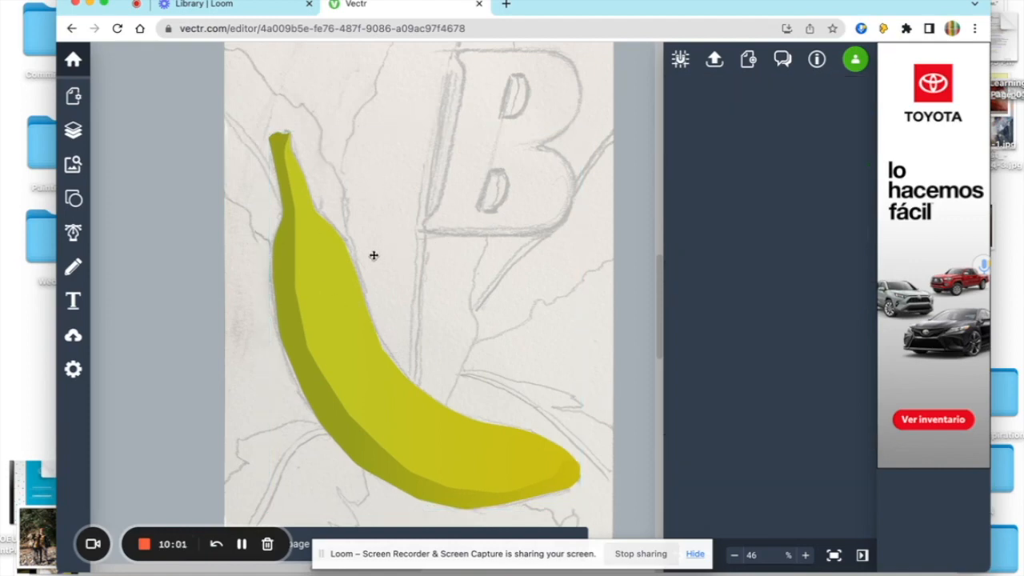
pyautogui.click(74, 130)
pyautogui.click(155, 126)
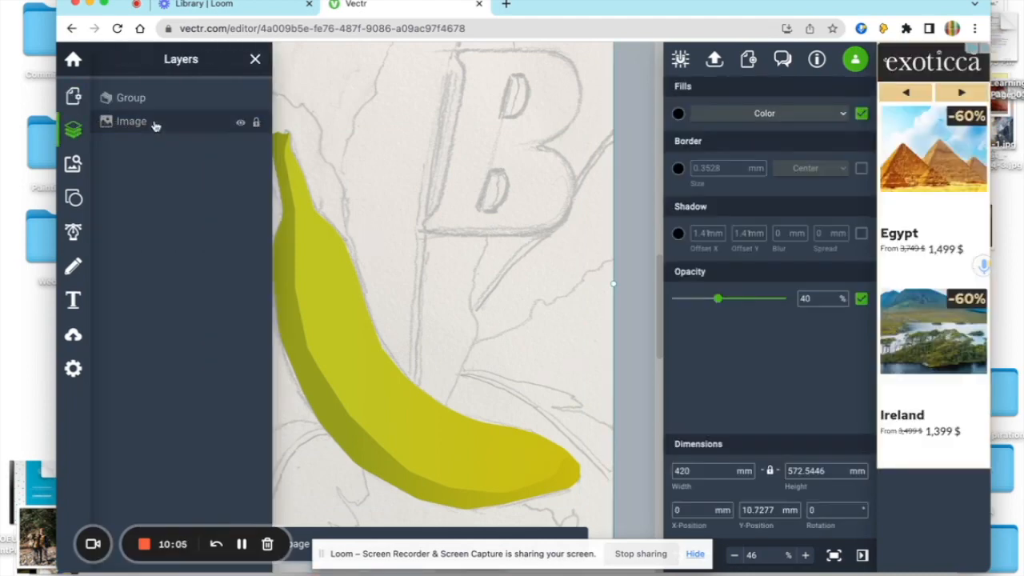
pyautogui.click(149, 103)
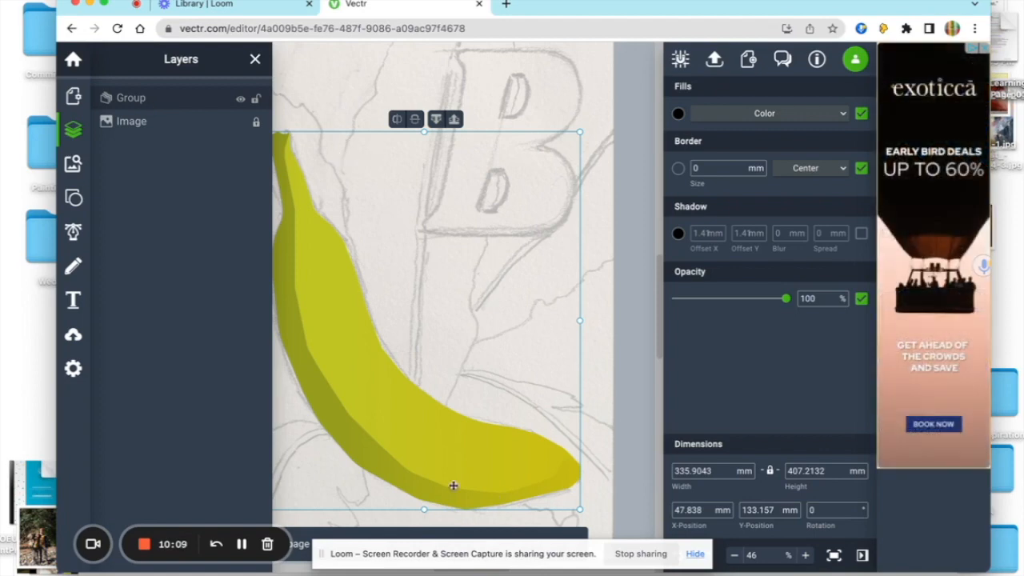
pyautogui.click(83, 97)
pyautogui.click(72, 130)
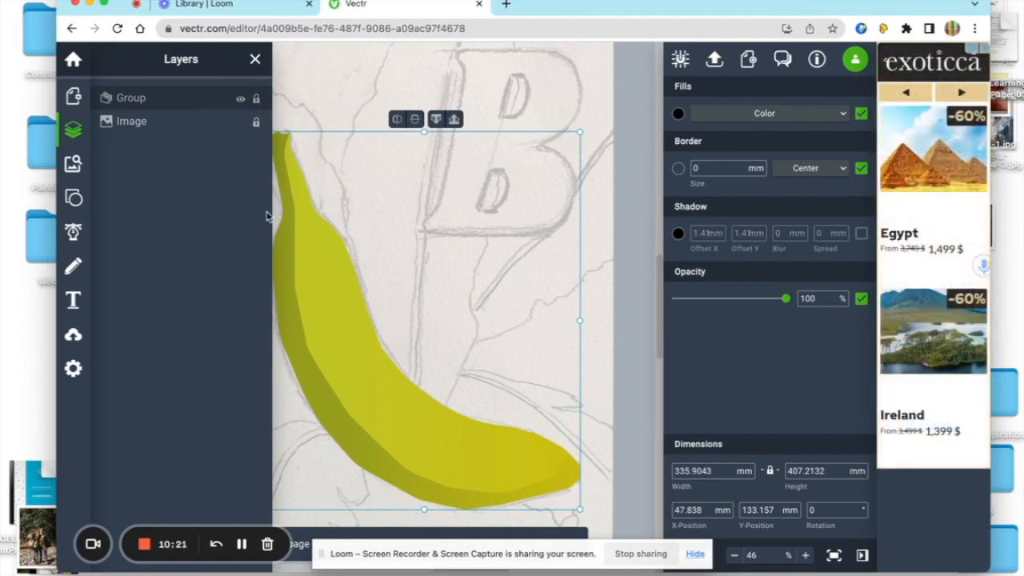
pyautogui.click(240, 98)
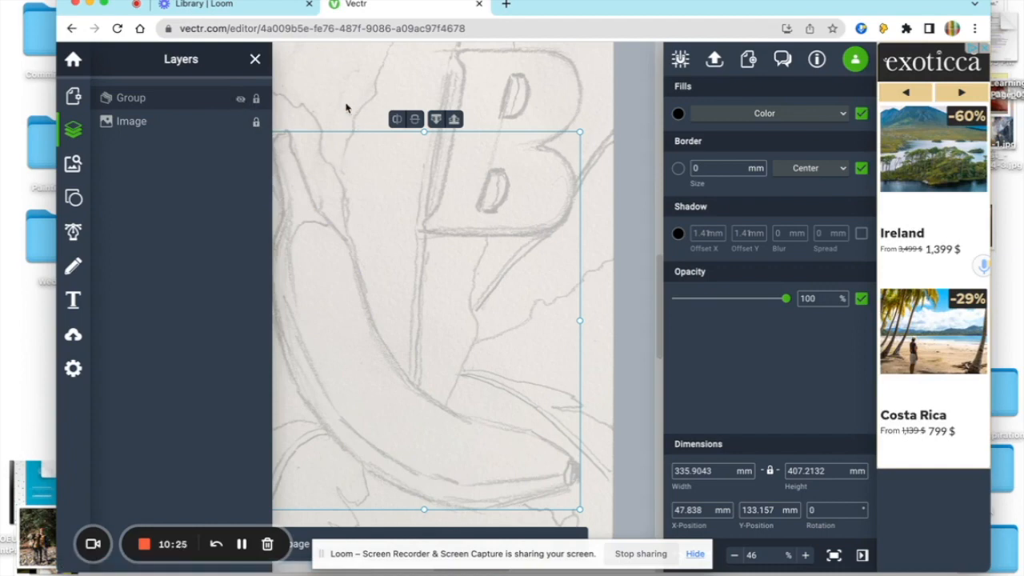
pyautogui.click(254, 59)
pyautogui.click(215, 344)
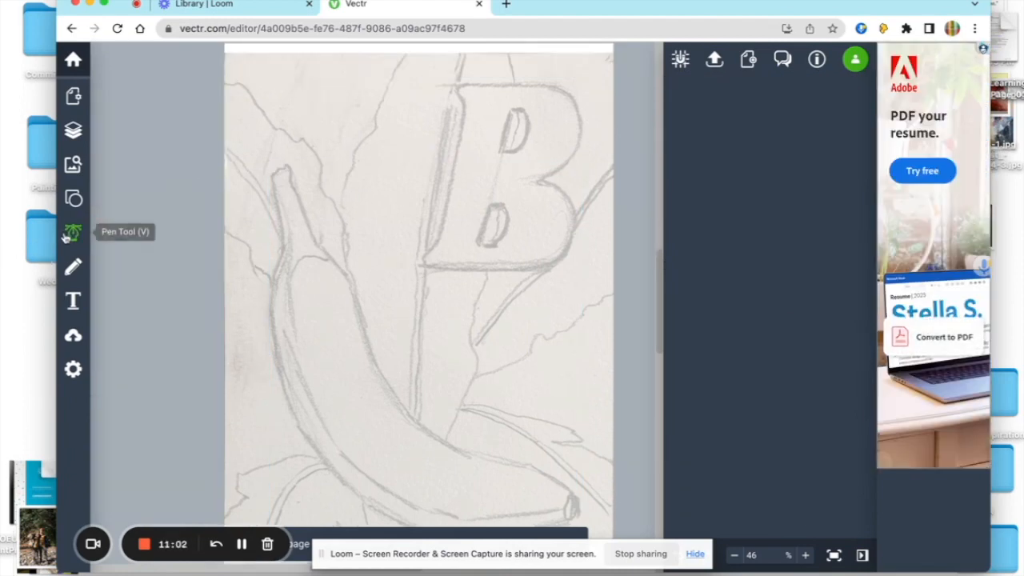
# Step: Trace the large leaf's left edge with the Pen tool from the sketch's top edge down to its lower tip on the banana
pyautogui.click(70, 234)
pyautogui.click(403, 54)
pyautogui.click(393, 76)
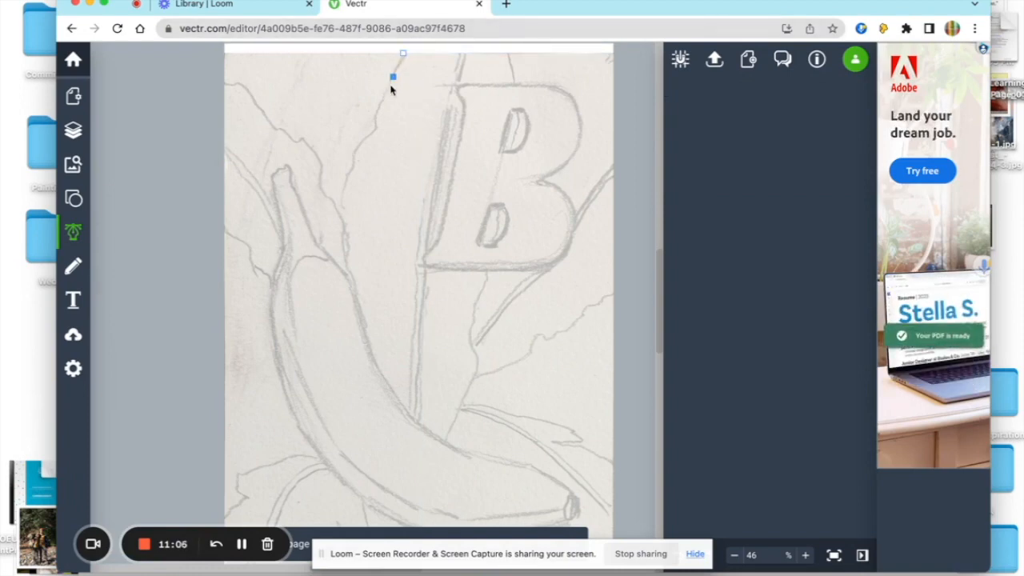
pyautogui.click(388, 91)
pyautogui.click(381, 103)
pyautogui.click(363, 144)
pyautogui.click(355, 159)
pyautogui.click(350, 175)
pyautogui.click(339, 185)
pyautogui.click(343, 208)
pyautogui.click(343, 230)
pyautogui.click(343, 248)
pyautogui.click(346, 275)
pyautogui.click(373, 364)
pyautogui.click(409, 423)
pyautogui.click(445, 443)
# Step: Continue the leaf outline from the lower tip up its jagged right edge, across the letter B, to the sketch's top edge
pyautogui.click(467, 386)
pyautogui.click(476, 366)
pyautogui.click(475, 351)
pyautogui.click(467, 332)
pyautogui.click(475, 320)
pyautogui.click(475, 307)
pyautogui.click(479, 288)
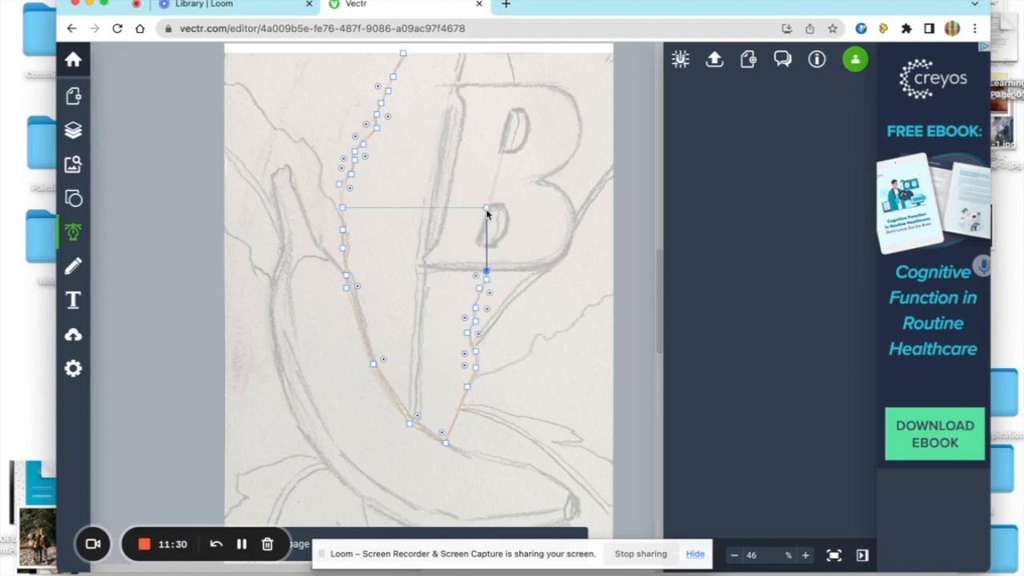
pyautogui.click(487, 244)
pyautogui.click(496, 224)
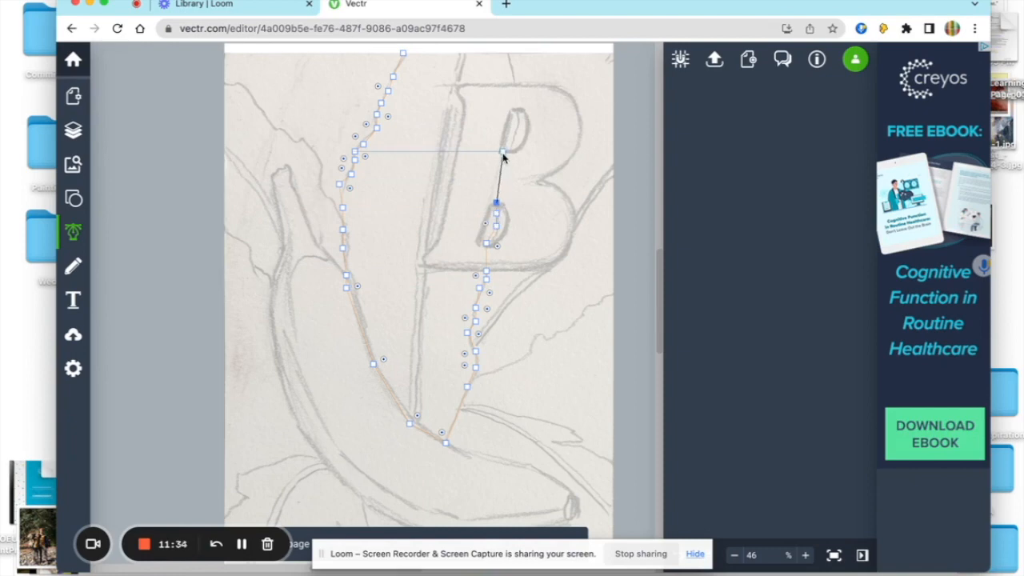
pyautogui.click(509, 150)
pyautogui.click(513, 132)
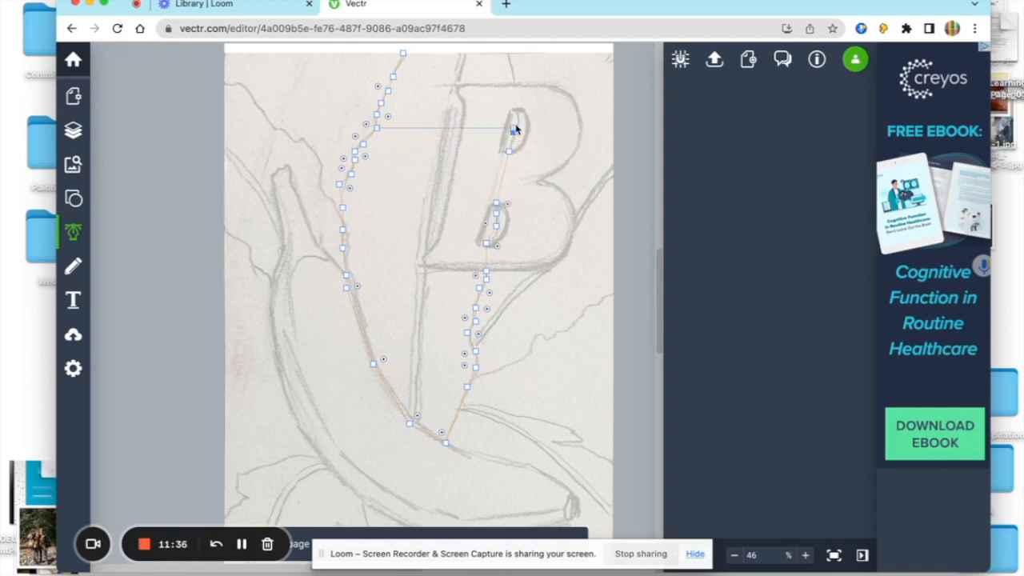
pyautogui.click(514, 106)
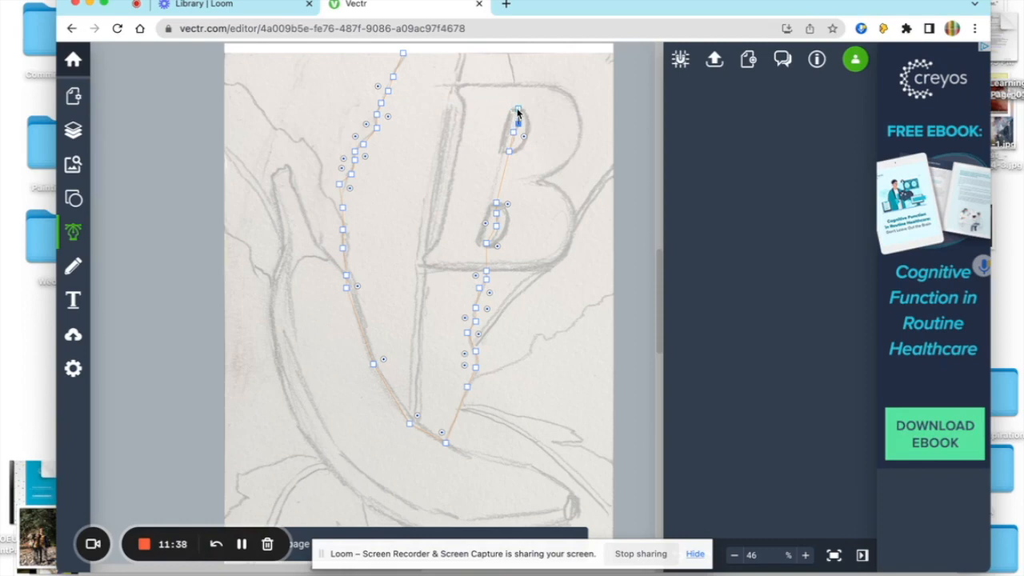
pyautogui.click(508, 54)
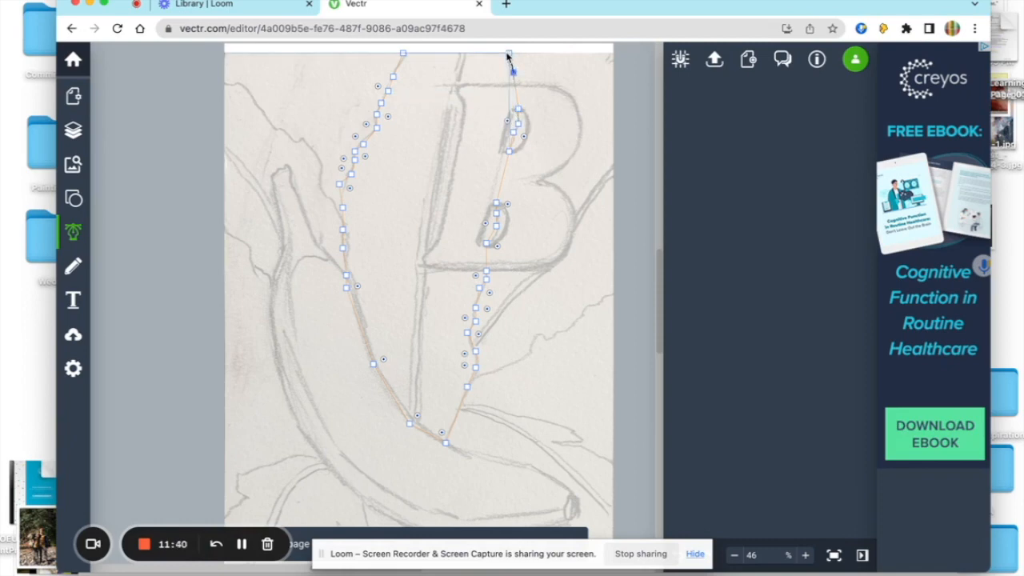
# Step: Close the leaf outline and set its border size to 2 mm
pyautogui.click(402, 54)
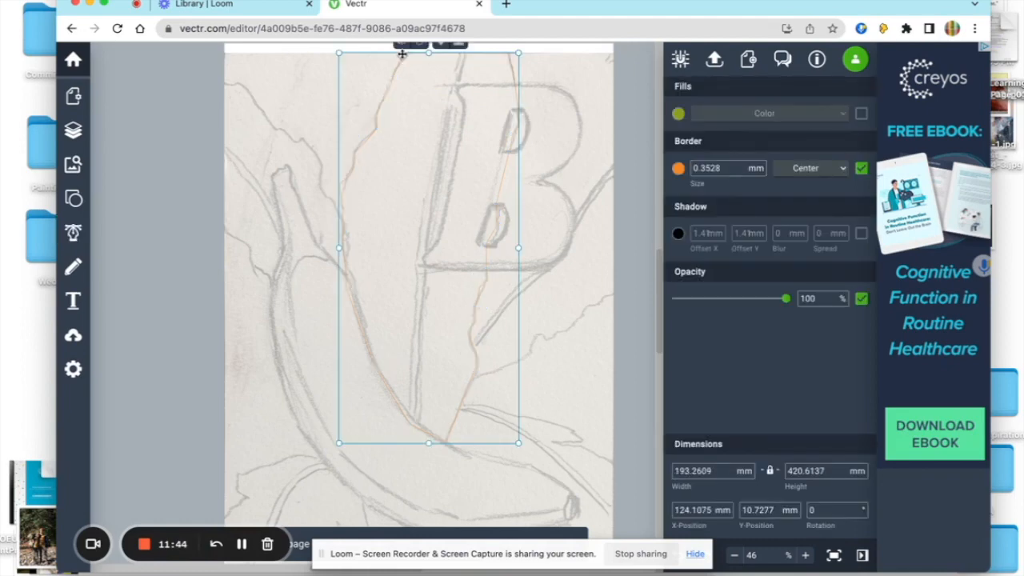
pyautogui.tripleClick(758, 168)
pyautogui.write('2')
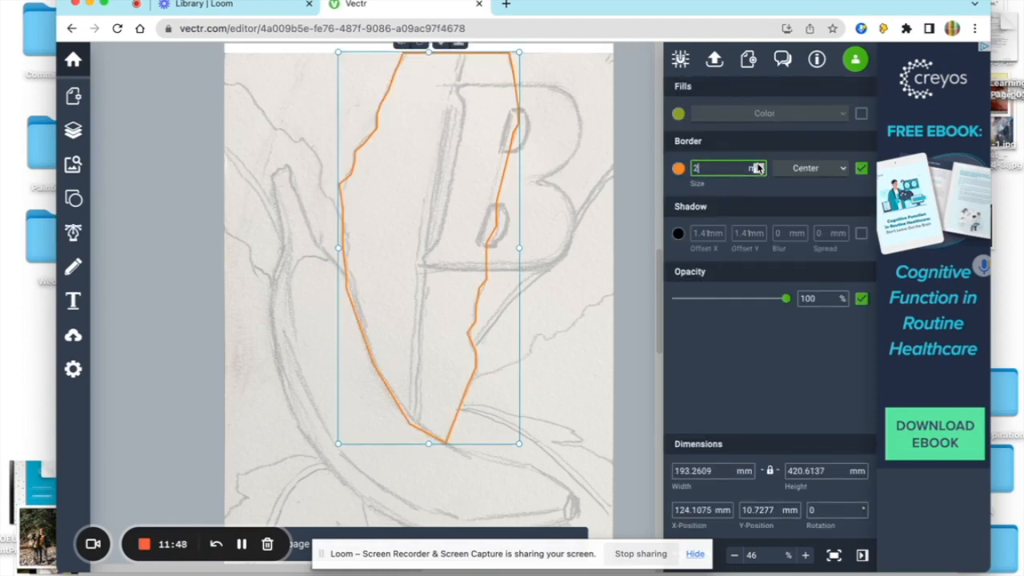
# Step: Open the leaf outline's points for editing and round the corners along its upper left edge
pyautogui.doubleClick(486, 249)
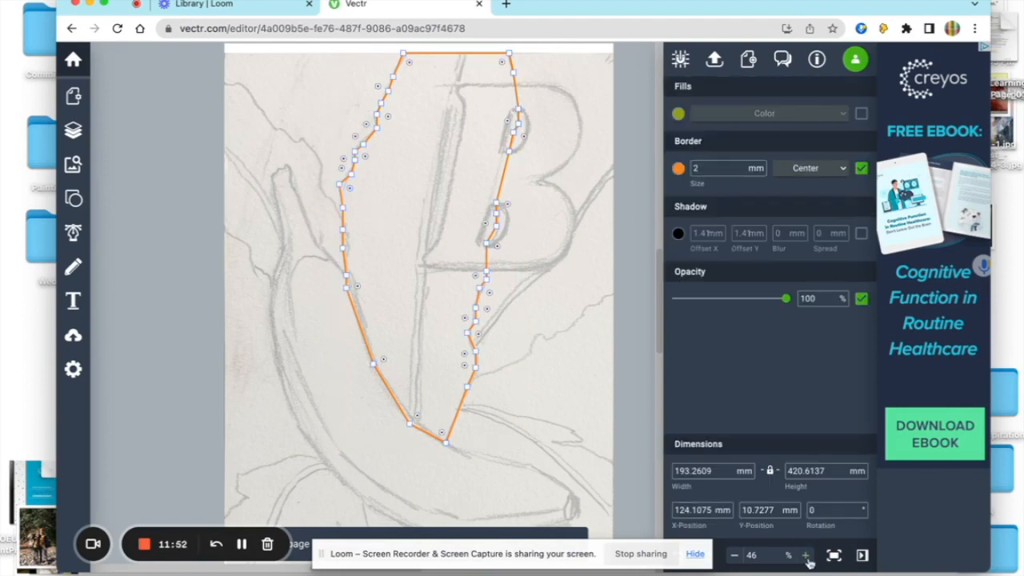
pyautogui.click(806, 556)
pyautogui.click(806, 555)
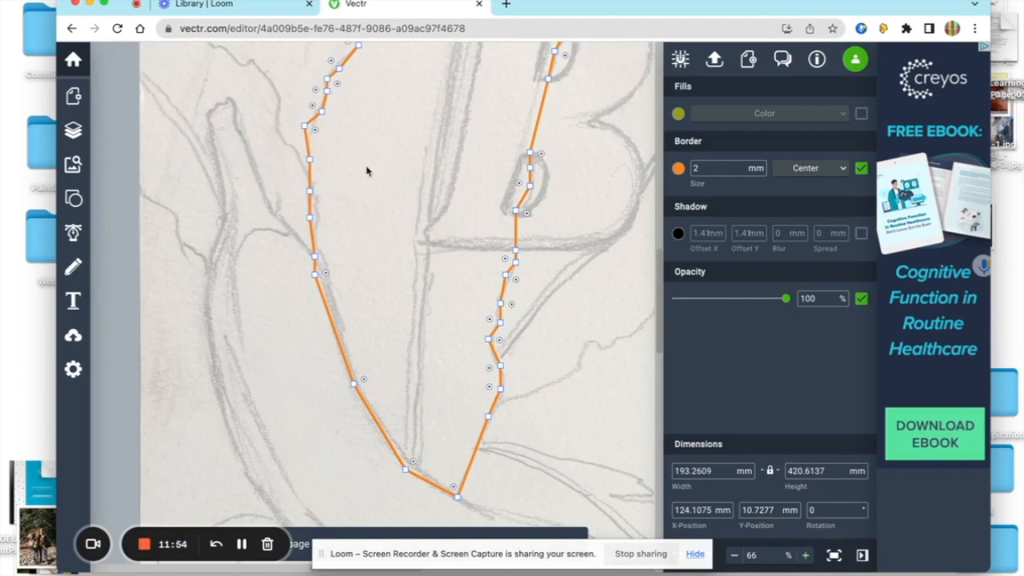
pyautogui.scroll(1, 366, 171)
pyautogui.moveTo(316, 171); pyautogui.dragTo(326, 172)
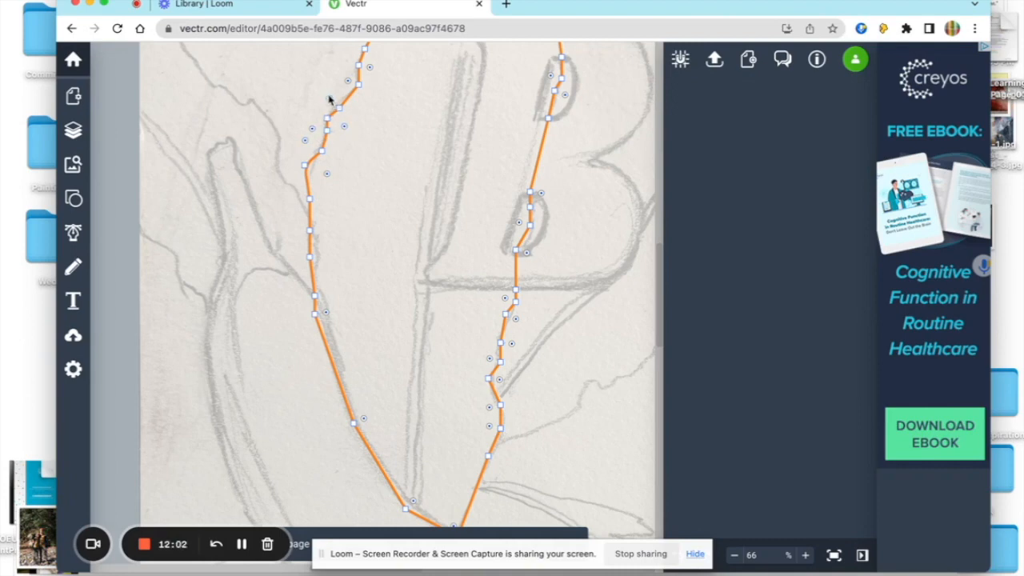
pyautogui.moveTo(347, 82); pyautogui.dragTo(340, 80)
pyautogui.scroll(4, 375, 80)
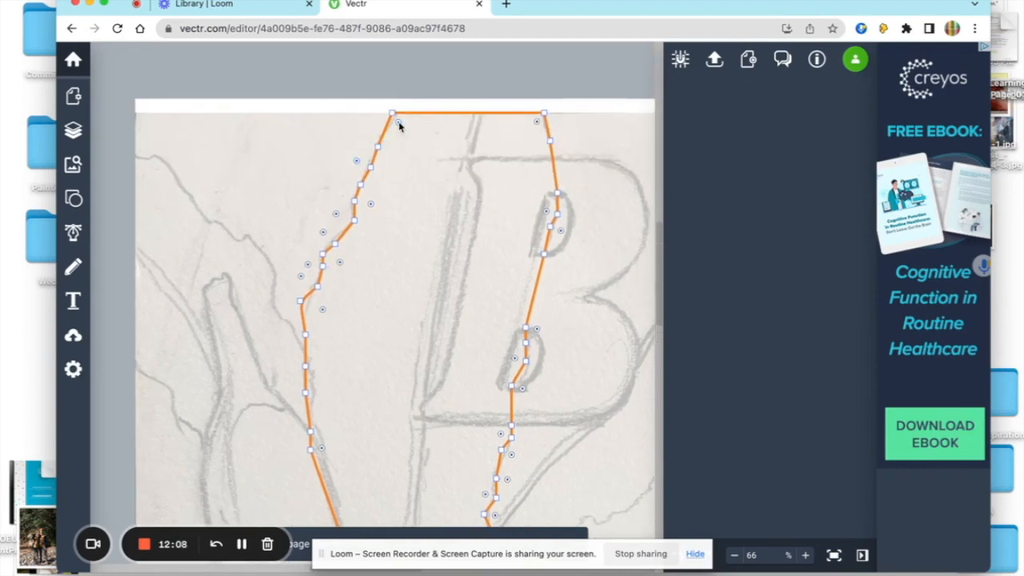
# Step: Round the corners along the leaf outline's right edge, from the B's upper counter down to the lower notches
pyautogui.scroll(-4, 564, 234)
pyautogui.moveTo(568, 201); pyautogui.dragTo(574, 202)
pyautogui.moveTo(554, 260); pyautogui.dragTo(567, 264)
pyautogui.press('ctrl+super+f')
pyautogui.doubleClick(450, 243)
pyautogui.moveTo(452, 228); pyautogui.dragTo(439, 224)
pyautogui.moveTo(462, 248)
pyautogui.mouseDown()
pyautogui.moveTo(473, 253)
pyautogui.moveTo(468, 274)
pyautogui.mouseUp()
pyautogui.moveTo(436, 288)
pyautogui.mouseDown()
pyautogui.moveTo(424, 284)
pyautogui.moveTo(450, 311)
pyautogui.mouseUp()
pyautogui.moveTo(436, 337); pyautogui.dragTo(427, 339)
pyautogui.moveTo(436, 356); pyautogui.dragTo(433, 355)
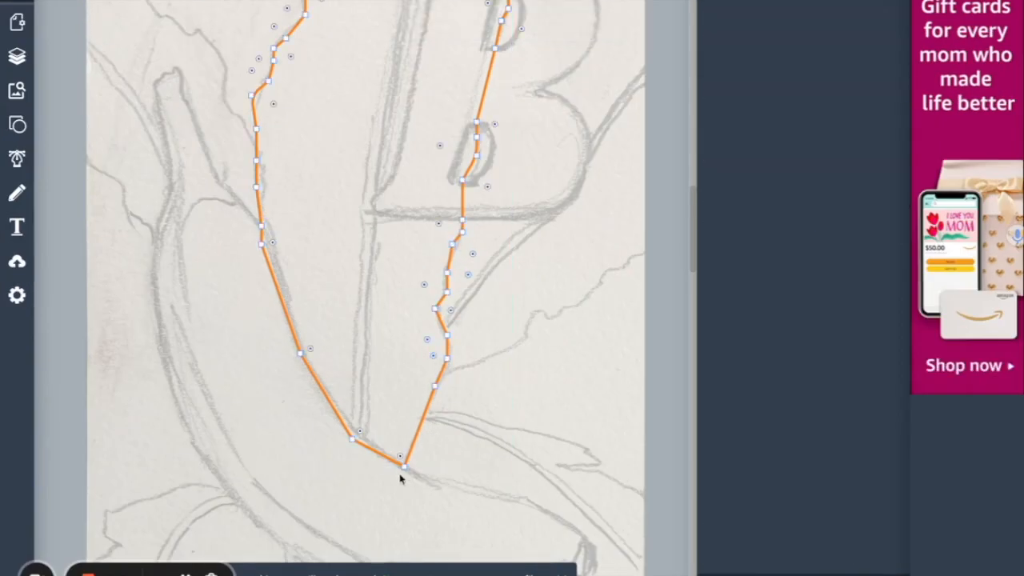
pyautogui.click(340, 293)
pyautogui.scroll(3, 340, 293)
pyautogui.scroll(-3, 437, 216)
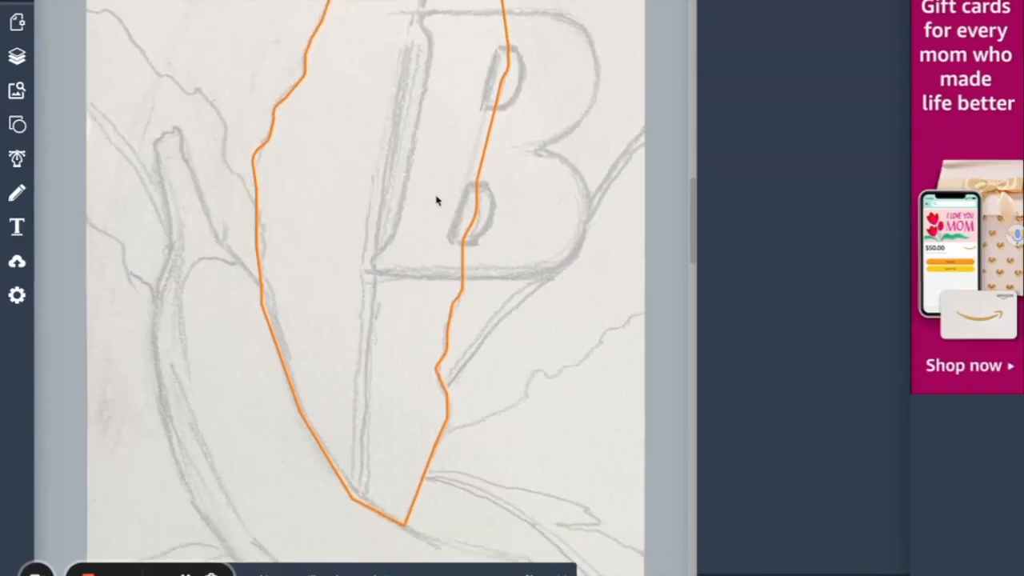
pyautogui.scroll(3, 469, 216)
pyautogui.scroll(-3, 470, 216)
pyautogui.scroll(5, 470, 216)
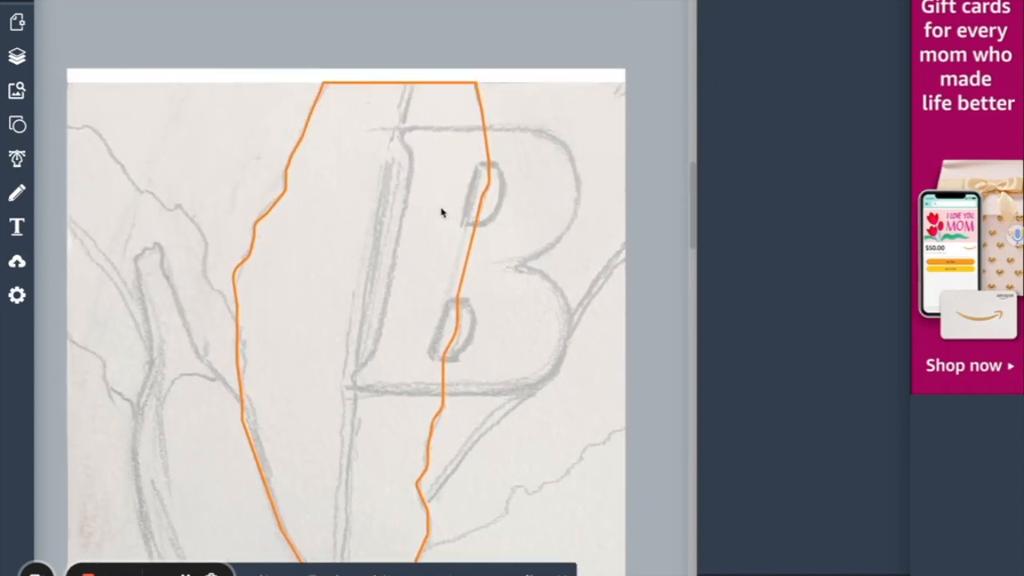
pyautogui.scroll(-3, 592, 263)
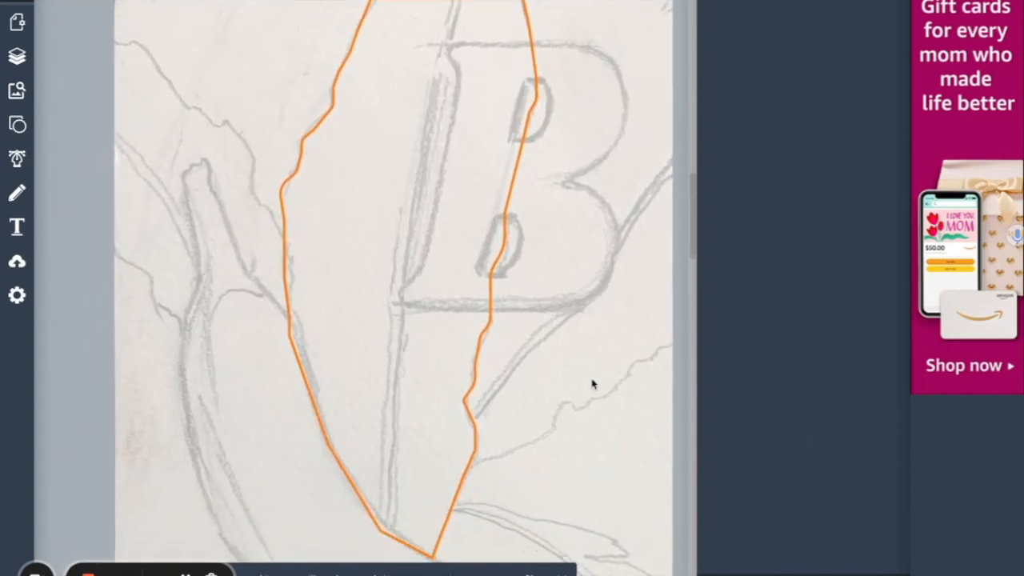
# Step: Turn on the leaf shape's fill and turn off its border
pyautogui.click(491, 318)
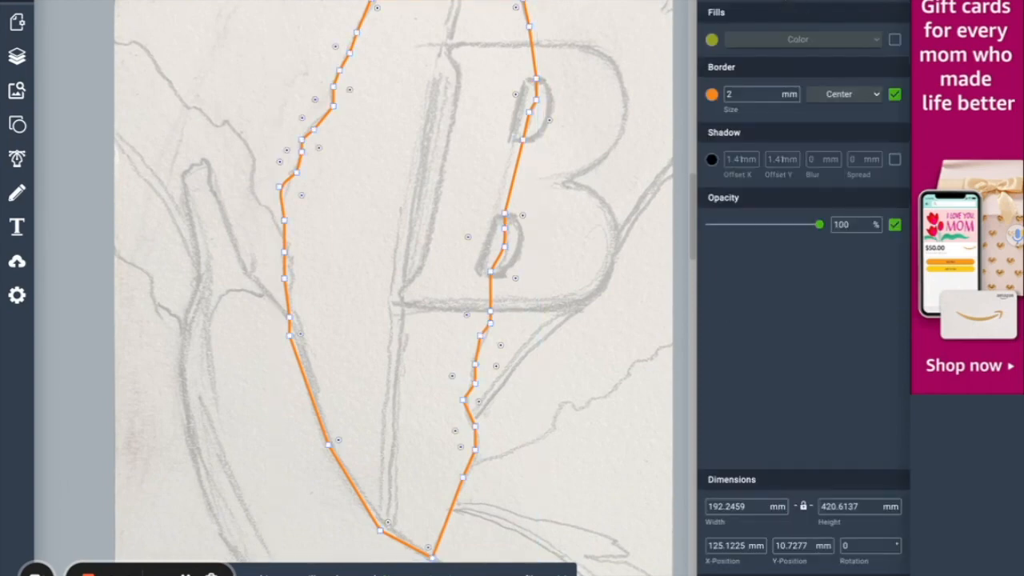
pyautogui.click(895, 40)
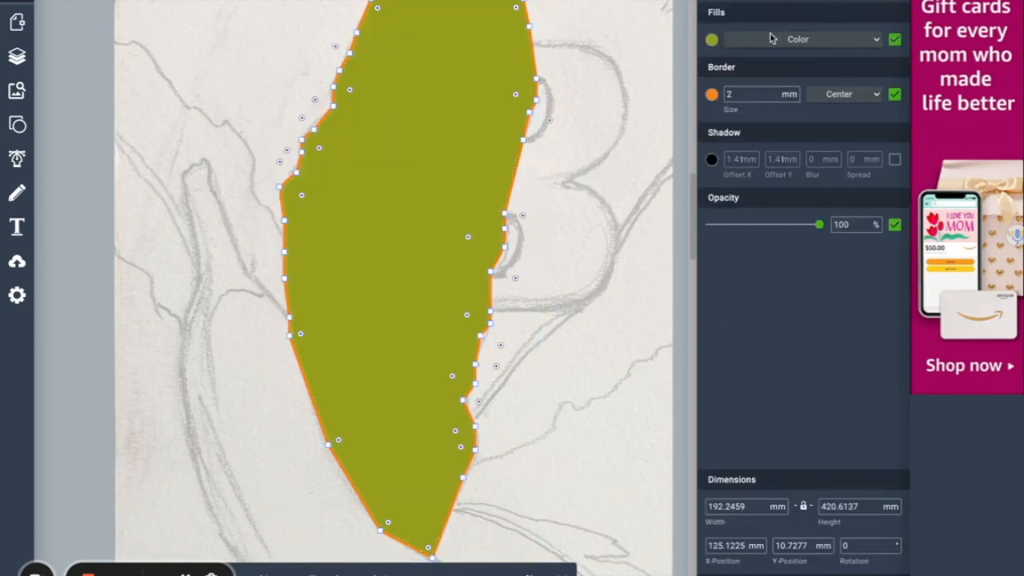
pyautogui.click(896, 95)
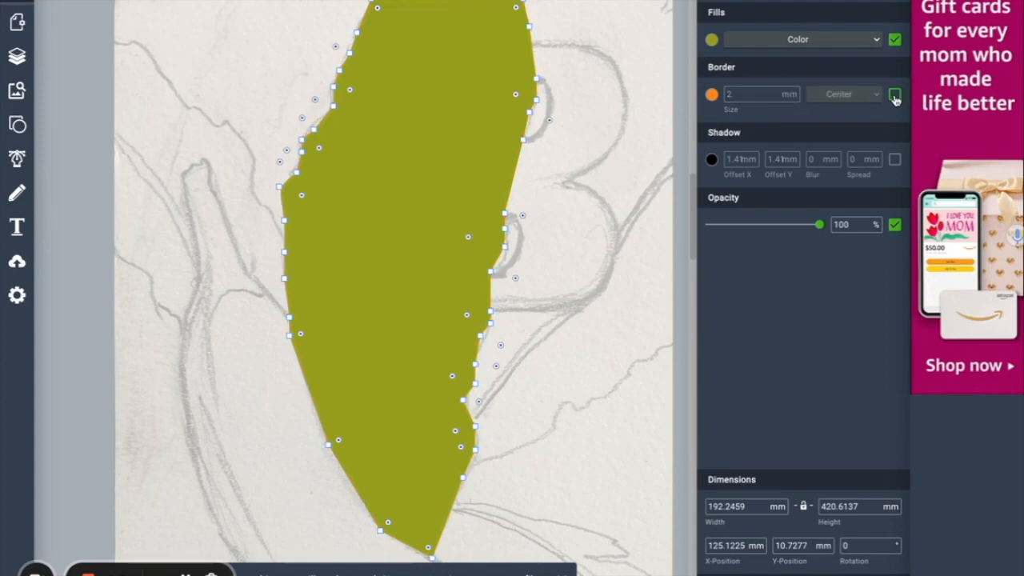
# Step: Set the leaf's fill to a dark green at 83% opacity
pyautogui.click(711, 40)
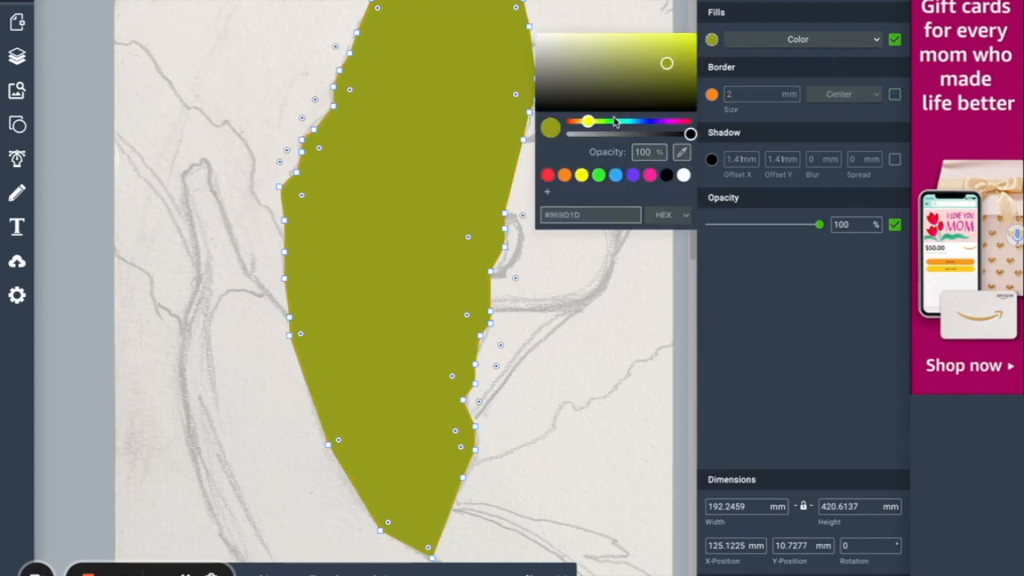
pyautogui.moveTo(588, 121); pyautogui.dragTo(596, 122)
pyautogui.moveTo(667, 64); pyautogui.dragTo(675, 75)
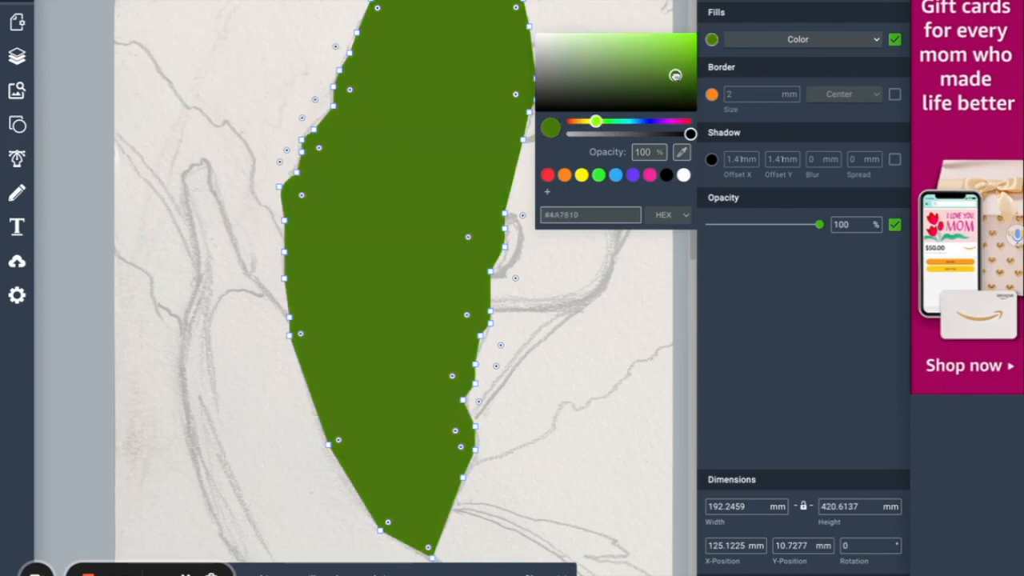
pyautogui.moveTo(596, 122); pyautogui.dragTo(603, 121)
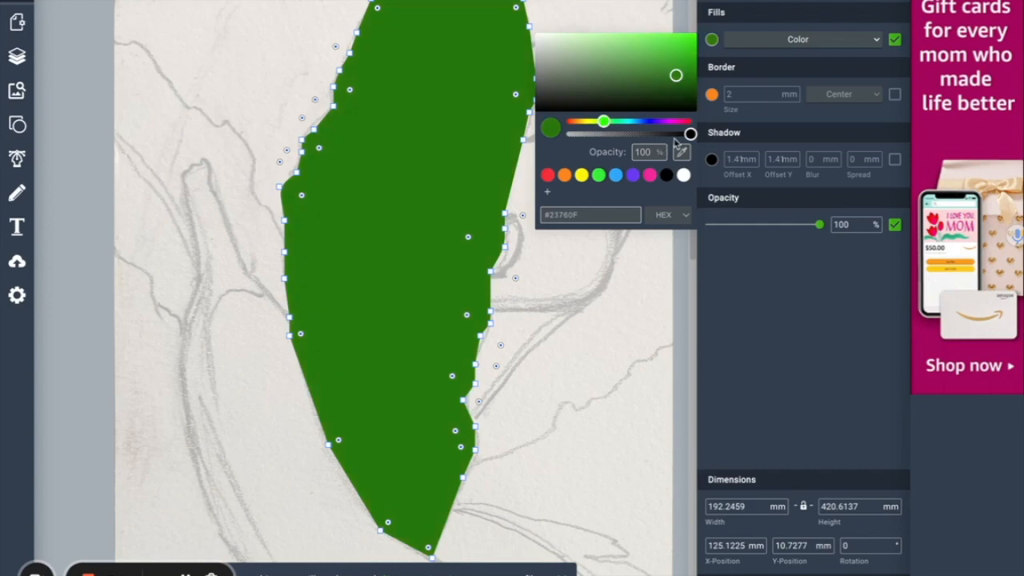
pyautogui.moveTo(691, 134); pyautogui.dragTo(669, 134)
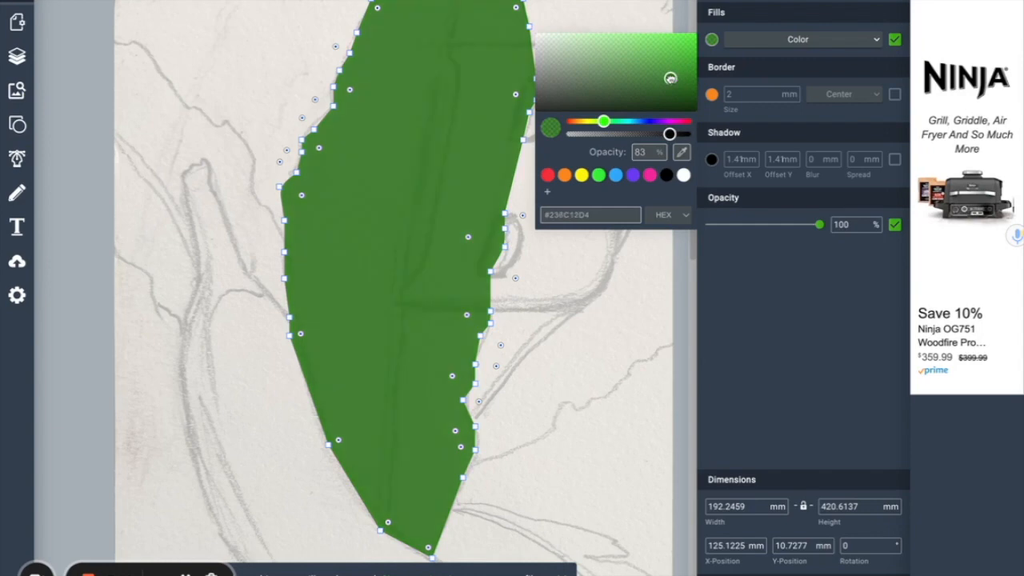
pyautogui.click(640, 270)
# Step: Duplicate the green leaf and offset the copy slightly to the right, at about X 132 mm
pyautogui.click(429, 170)
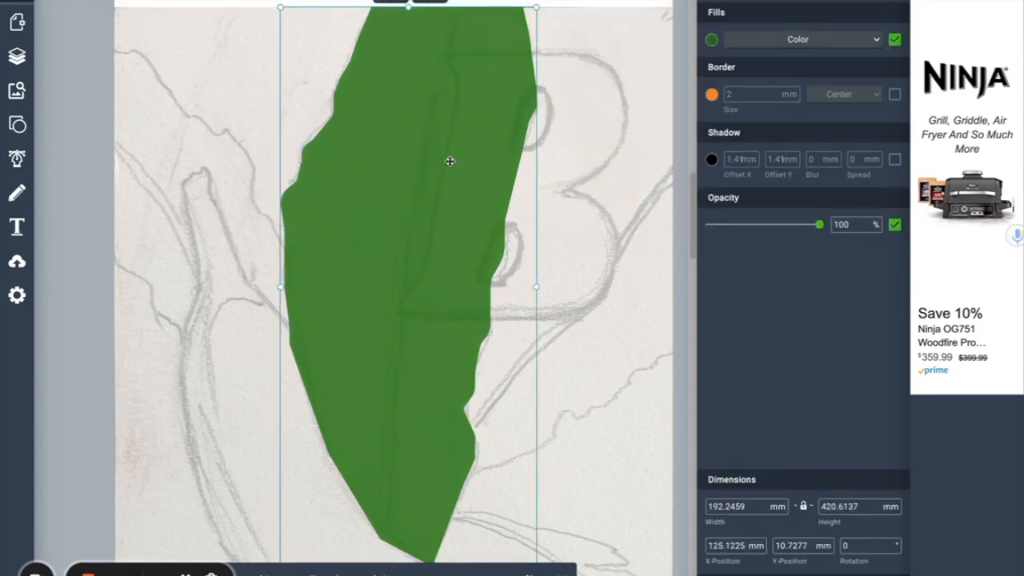
pyautogui.hotkey('ctrl', 'c')
pyautogui.hotkey('ctrl', 'v')
pyautogui.moveTo(443, 163); pyautogui.dragTo(448, 161)
# Step: Change the leaf copy's fill to a lighter, slightly yellower green
pyautogui.doubleClick(448, 161)
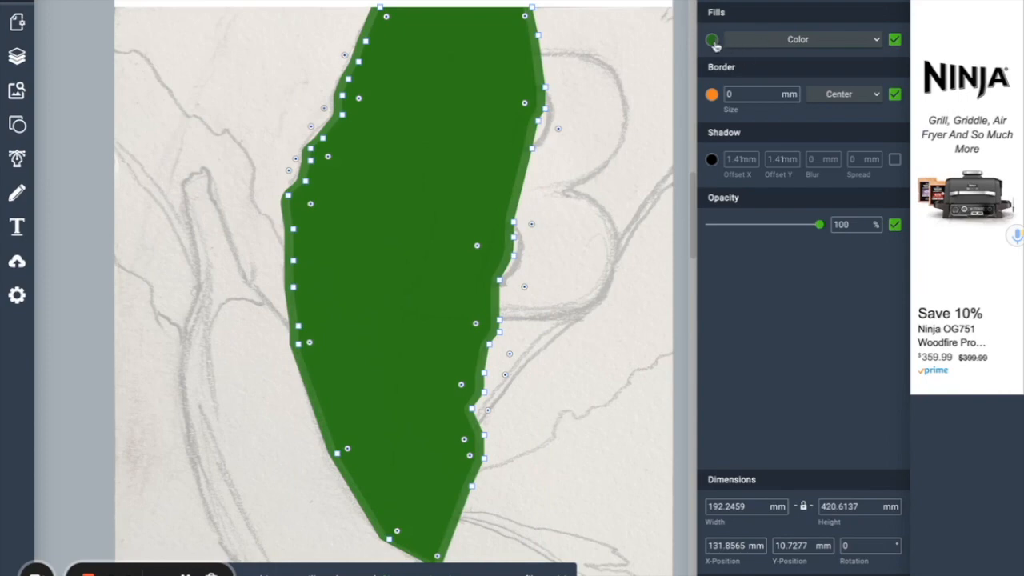
pyautogui.click(711, 40)
pyautogui.click(671, 71)
pyautogui.moveTo(671, 71); pyautogui.dragTo(672, 61)
pyautogui.moveTo(604, 122); pyautogui.dragTo(601, 122)
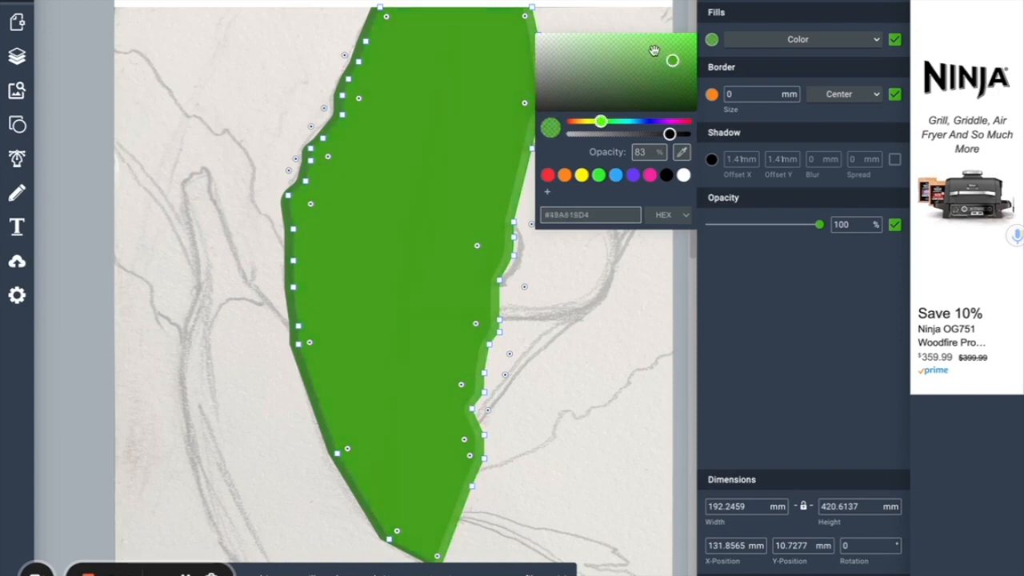
pyautogui.moveTo(669, 57); pyautogui.dragTo(669, 61)
pyautogui.click(586, 298)
# Step: Narrow the lighter leaf copy to about 186 mm wide so its right edge meets the dark leaf's edge
pyautogui.click(499, 229)
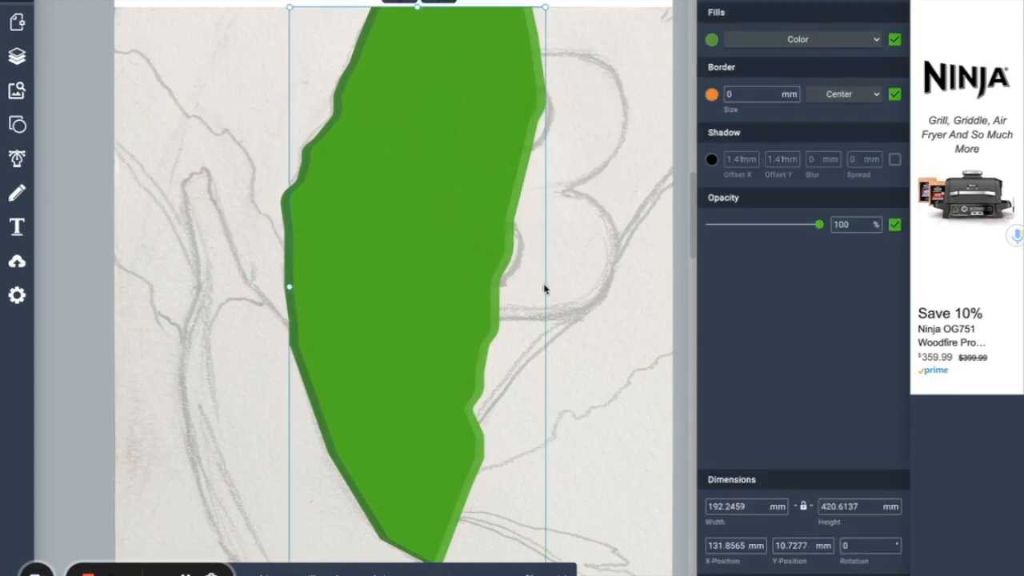
pyautogui.moveTo(546, 286); pyautogui.dragTo(536, 286)
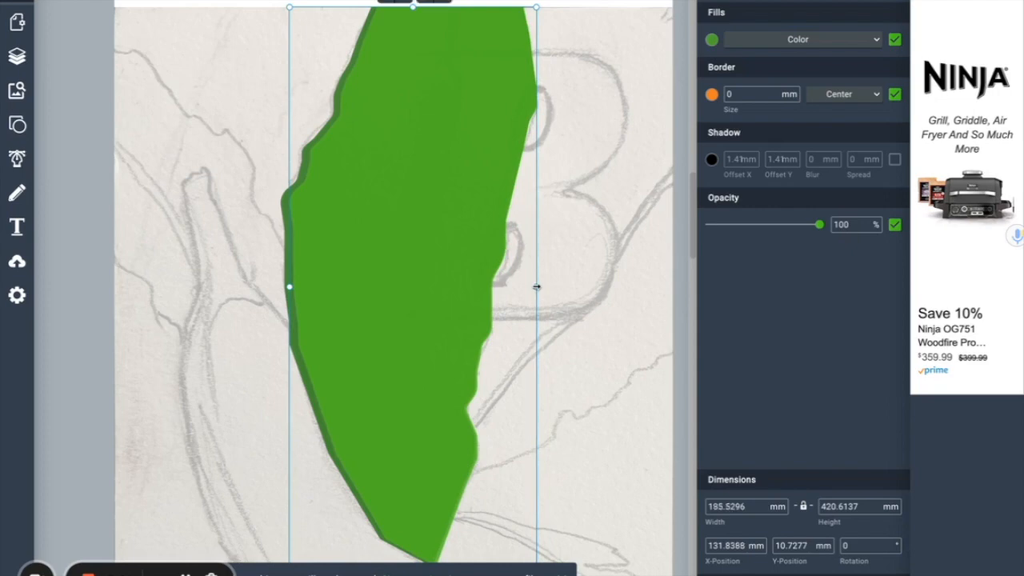
pyautogui.click(549, 301)
pyautogui.scroll(2, 469, 226)
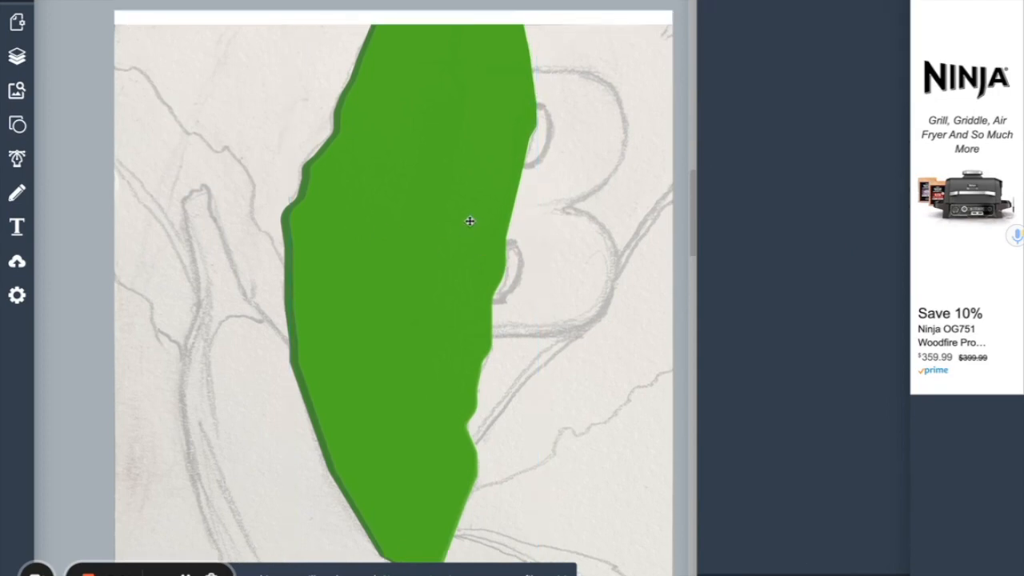
# Step: Lower the lighter leaf copy's opacity to 24% so the sketch's centre line shows through
pyautogui.scroll(-1, 422, 214)
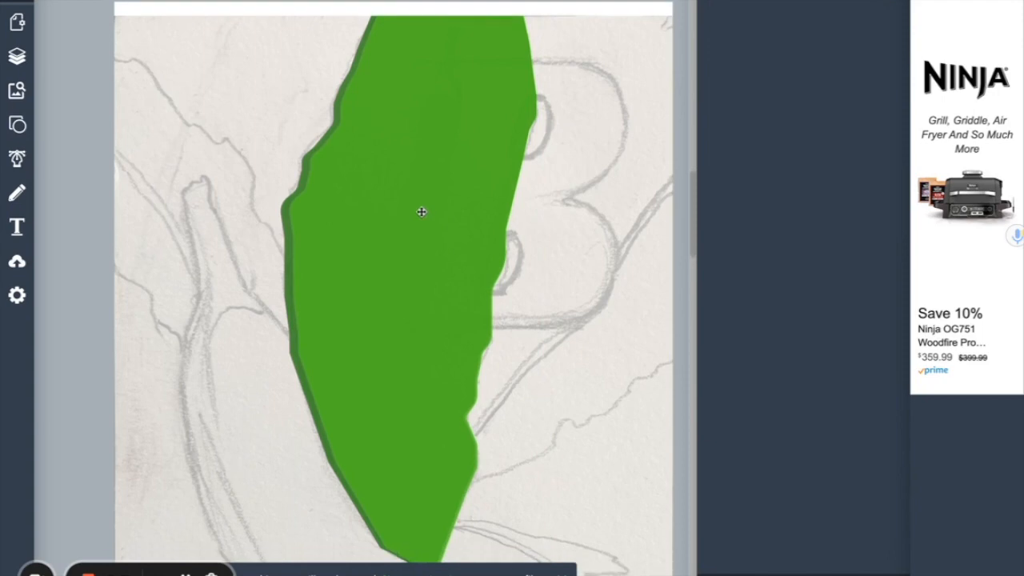
pyautogui.click(422, 212)
pyautogui.click(594, 218)
pyautogui.click(397, 309)
pyautogui.moveTo(809, 232); pyautogui.dragTo(772, 230)
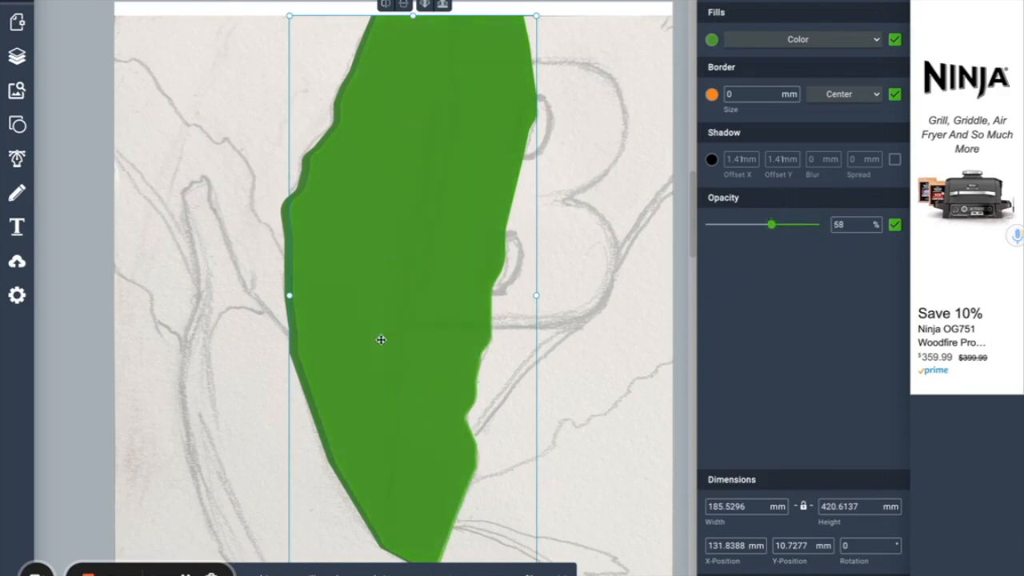
pyautogui.moveTo(771, 225); pyautogui.dragTo(733, 226)
# Step: Trace the leaf's midrib as a narrow closed path along the sketched centre line, about 57 mm wide and 403 mm tall
pyautogui.click(17, 158)
pyautogui.click(450, 15)
pyautogui.click(440, 64)
pyautogui.click(434, 111)
pyautogui.click(408, 232)
pyautogui.click(387, 322)
pyautogui.click(393, 360)
pyautogui.click(380, 450)
pyautogui.click(380, 500)
pyautogui.click(387, 509)
pyautogui.click(384, 450)
pyautogui.click(401, 360)
pyautogui.click(397, 326)
pyautogui.click(406, 281)
pyautogui.click(424, 198)
pyautogui.click(439, 118)
pyautogui.click(444, 69)
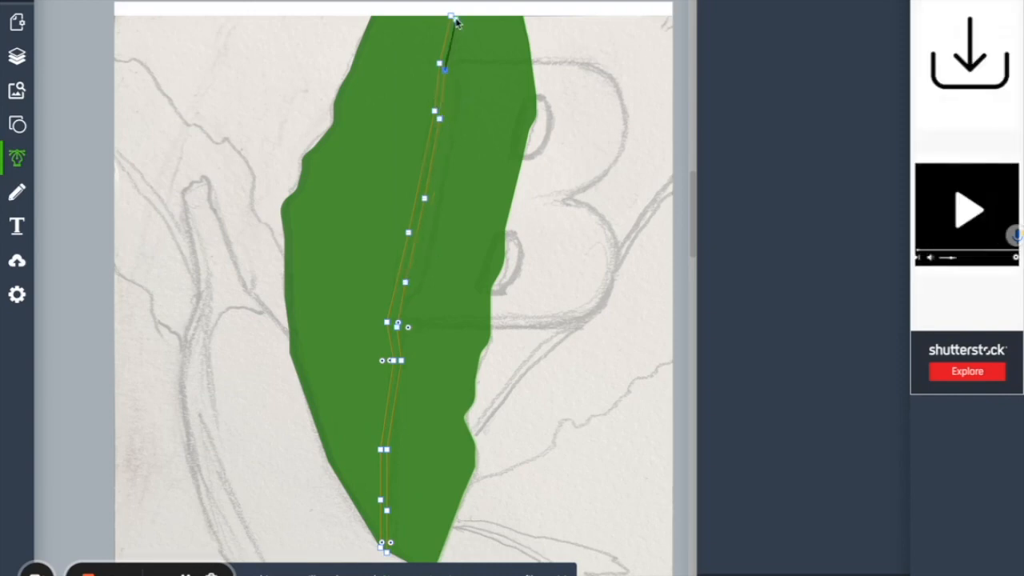
pyautogui.click(450, 16)
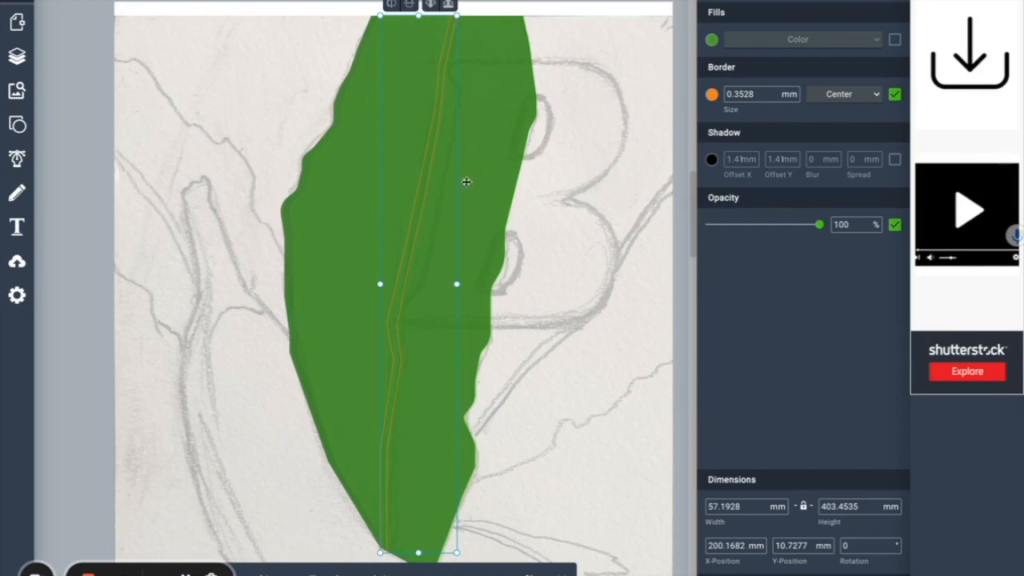
# Step: Fill the midrib with the dark leaf green sampled from the canvas (RGB 68, 128, 52) and remove its border
pyautogui.click(894, 40)
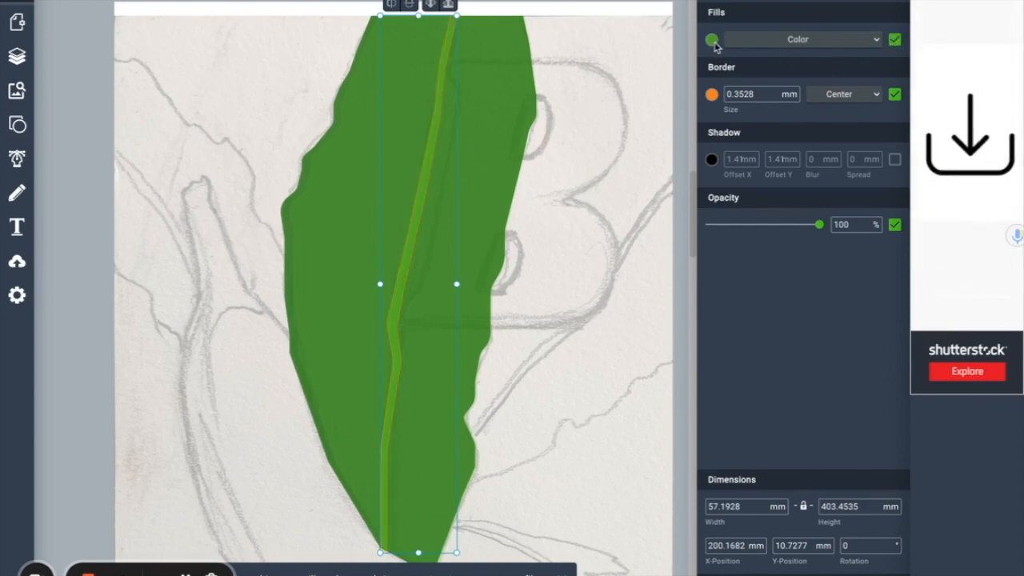
pyautogui.click(712, 41)
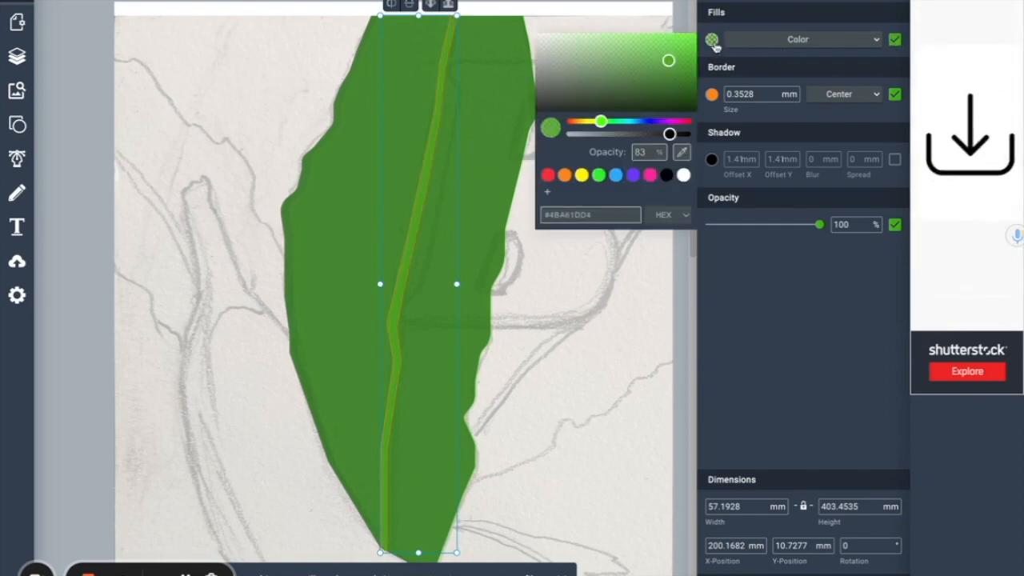
pyautogui.click(681, 153)
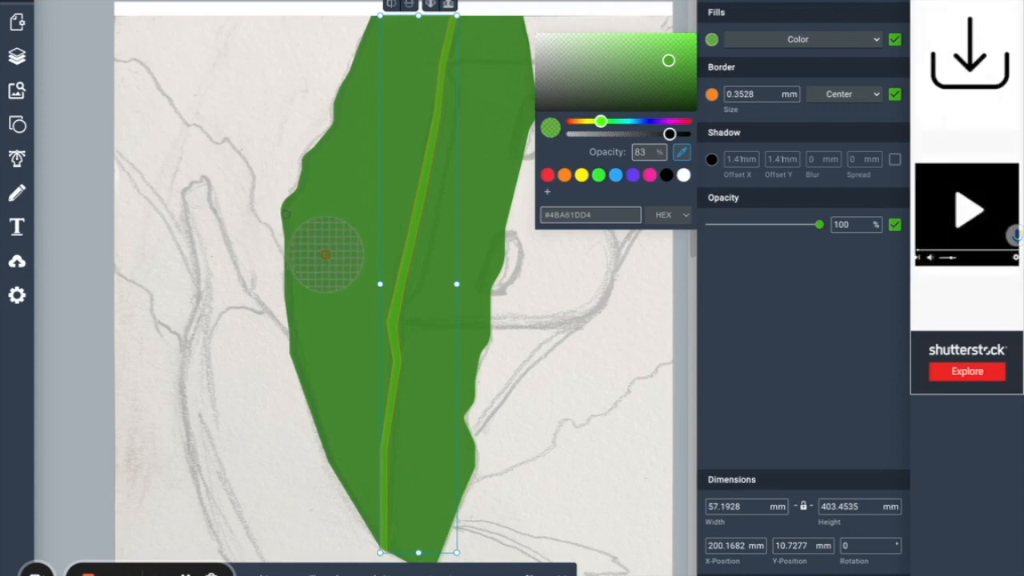
pyautogui.click(326, 255)
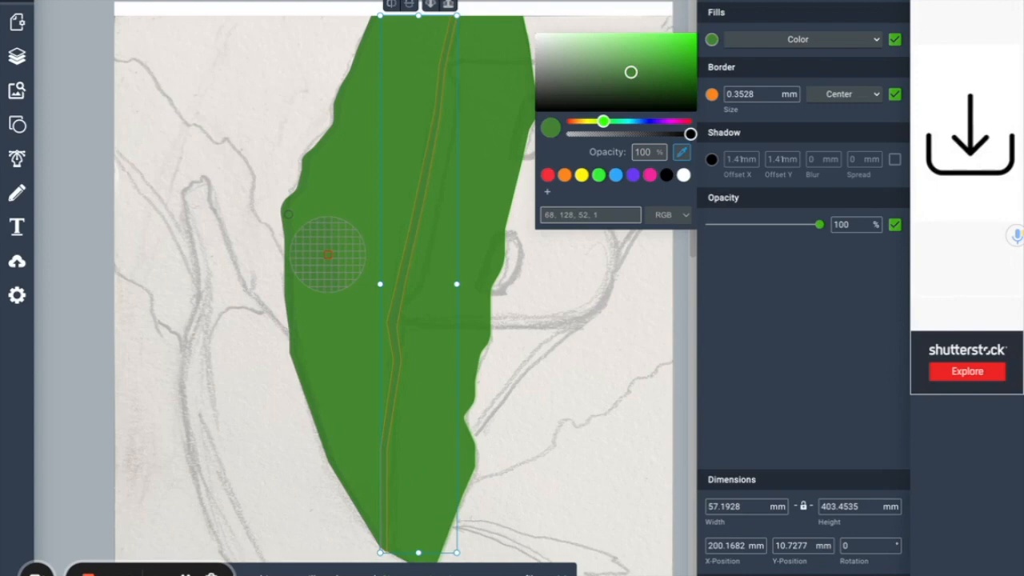
pyautogui.click(895, 95)
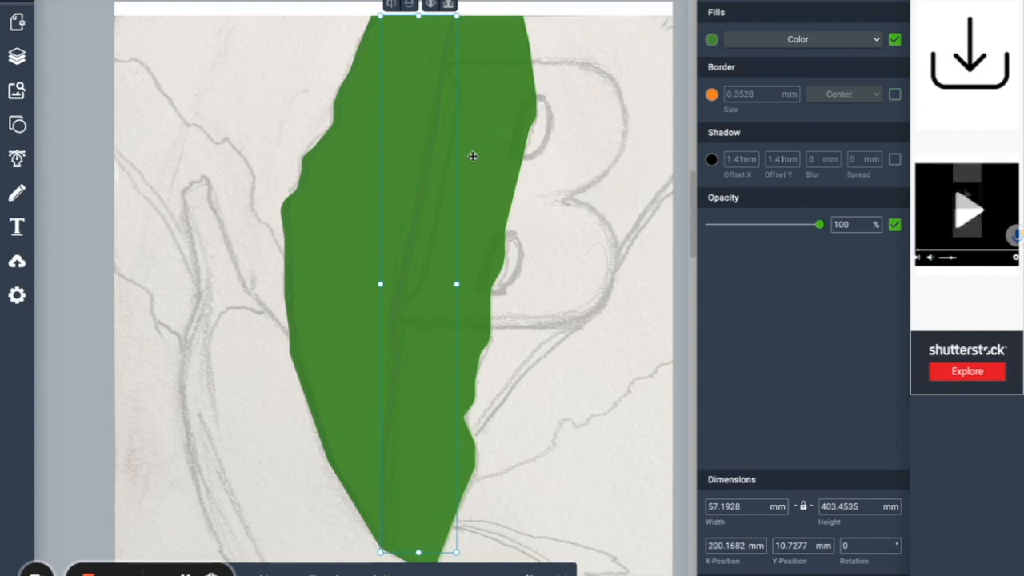
pyautogui.click(569, 308)
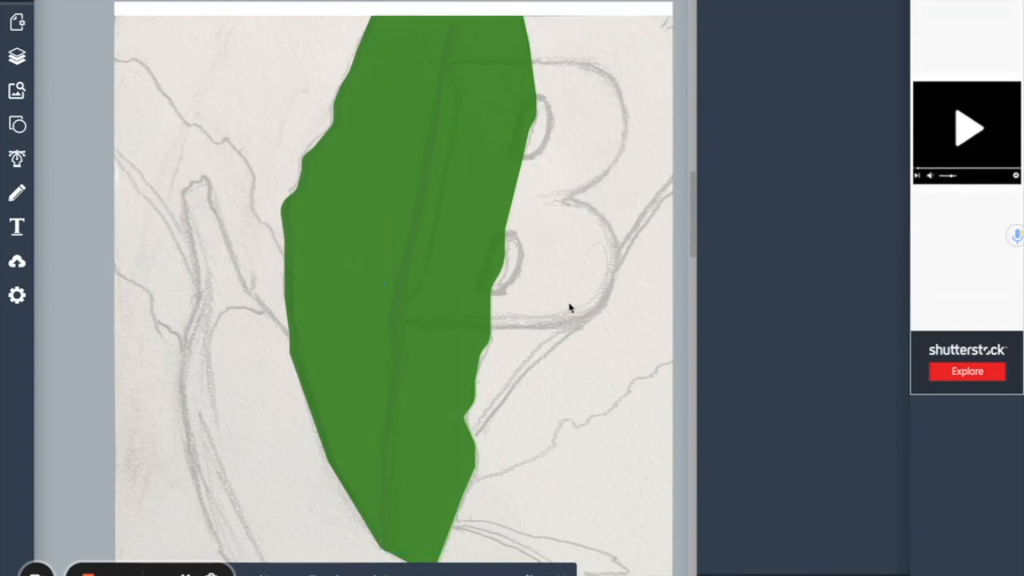
# Step: Brighten the lighter leaf copy's fill to #6CE231D4
pyautogui.click(328, 217)
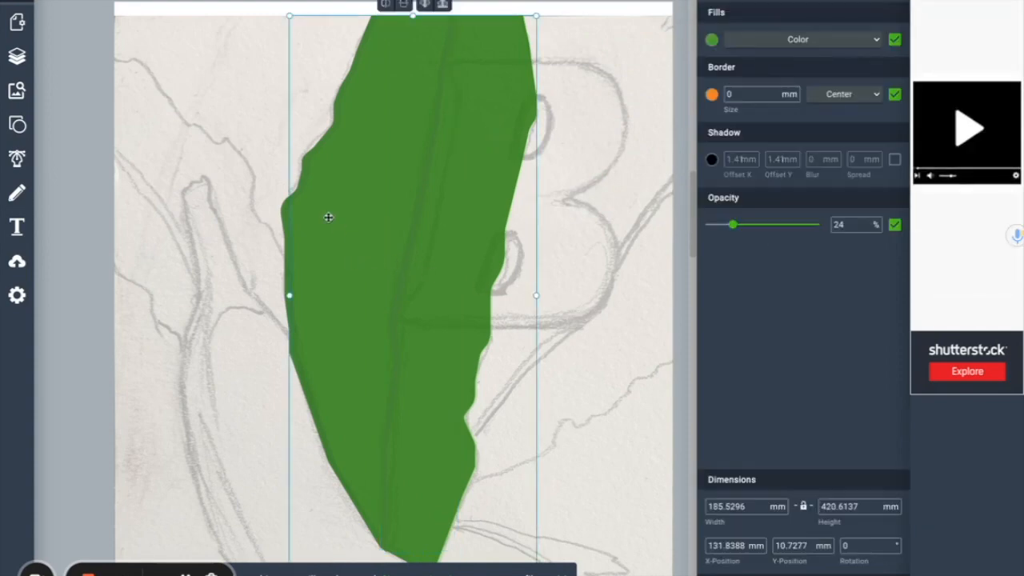
pyautogui.click(712, 39)
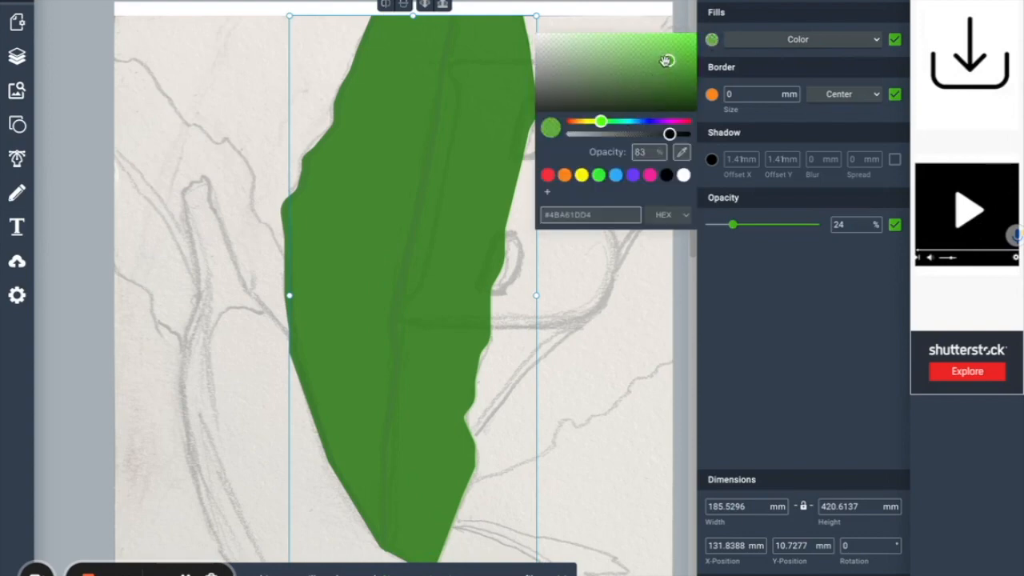
pyautogui.moveTo(666, 59); pyautogui.dragTo(661, 43)
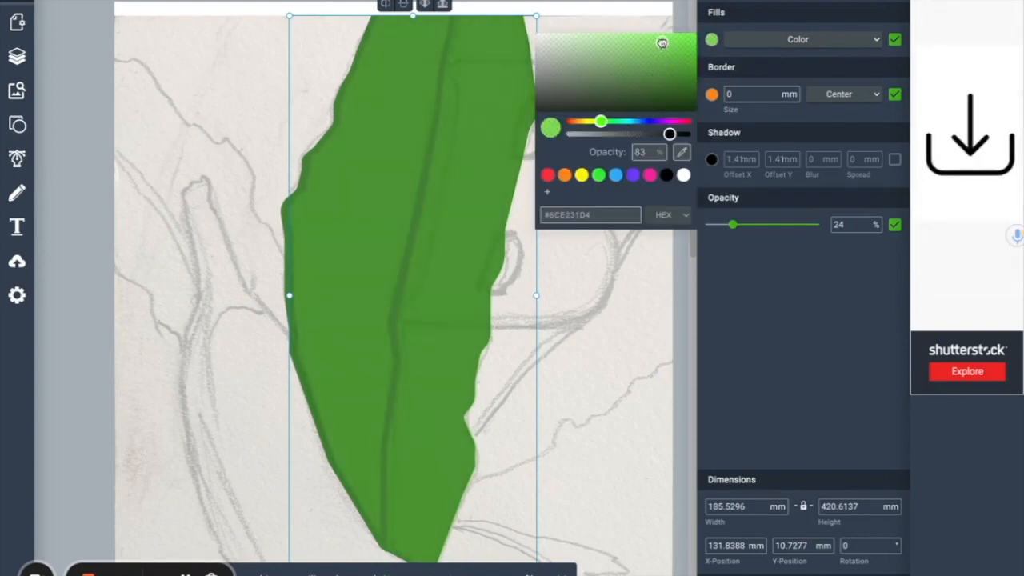
pyautogui.click(677, 383)
pyautogui.scroll(1, 589, 309)
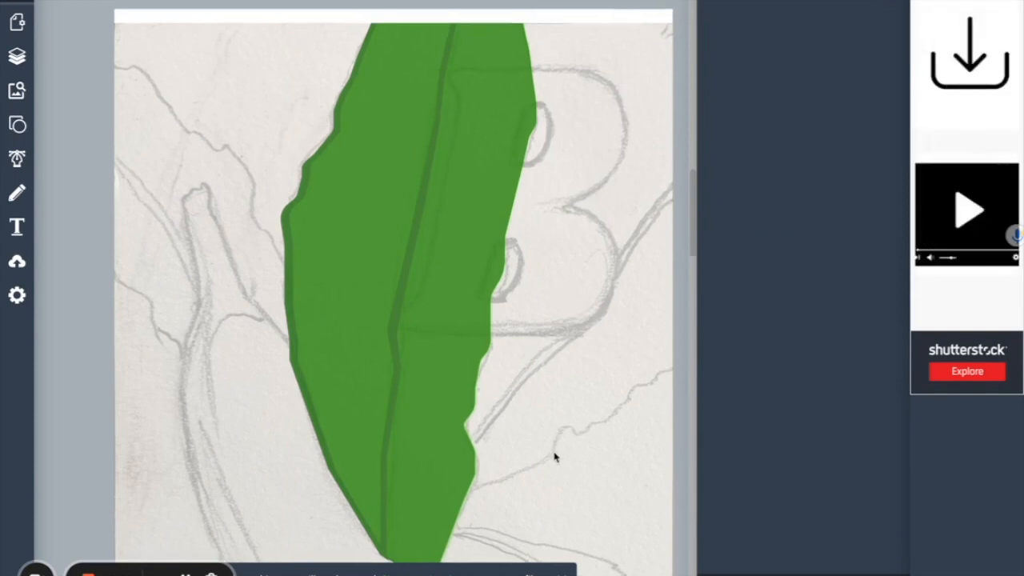
# Step: Duplicate the dark midrib with a slight offset and set the copy's fill to a lighter green
pyautogui.scroll(-2, 556, 457)
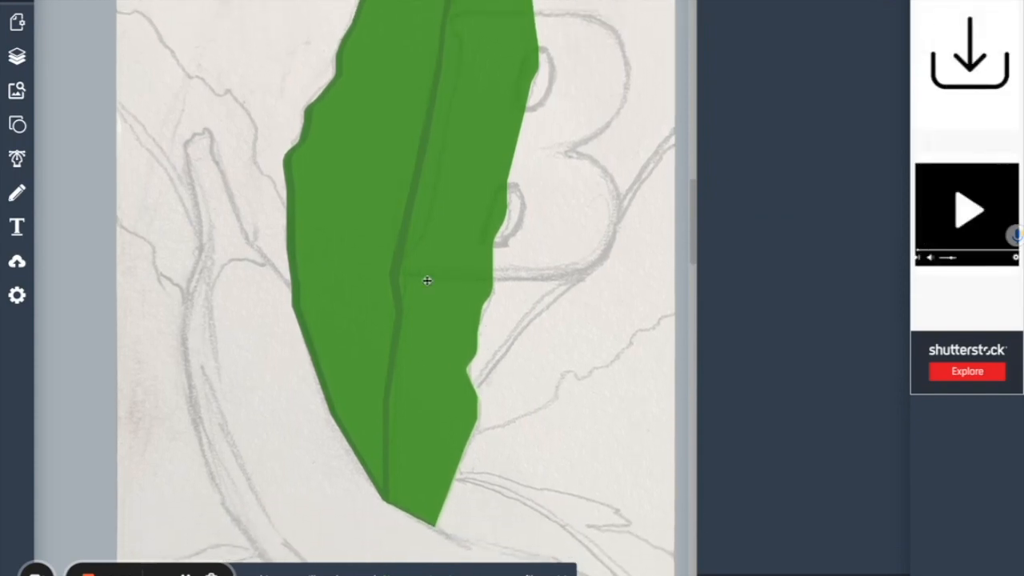
pyautogui.click(408, 207)
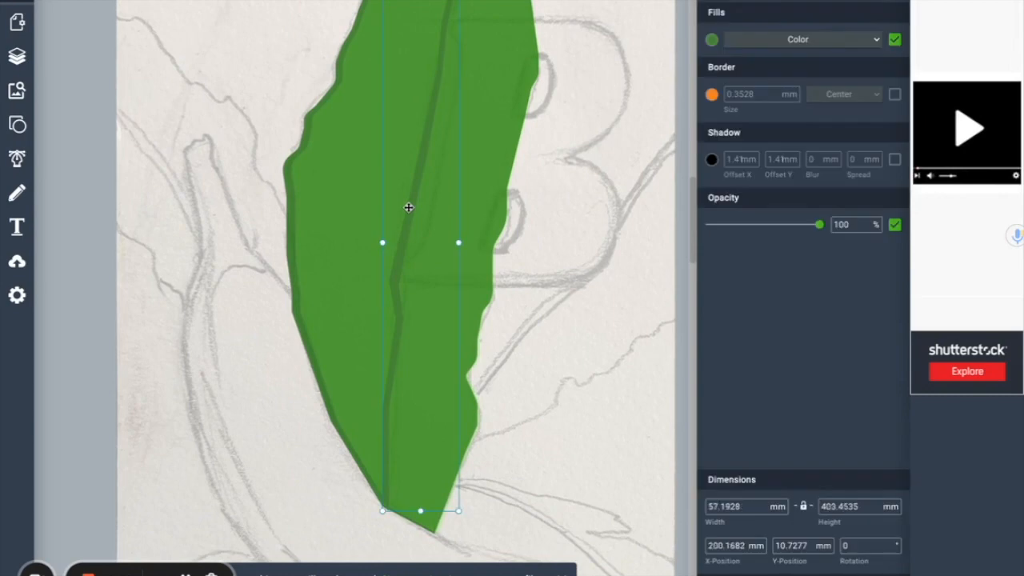
pyautogui.hotkey('ctrl', 'd')
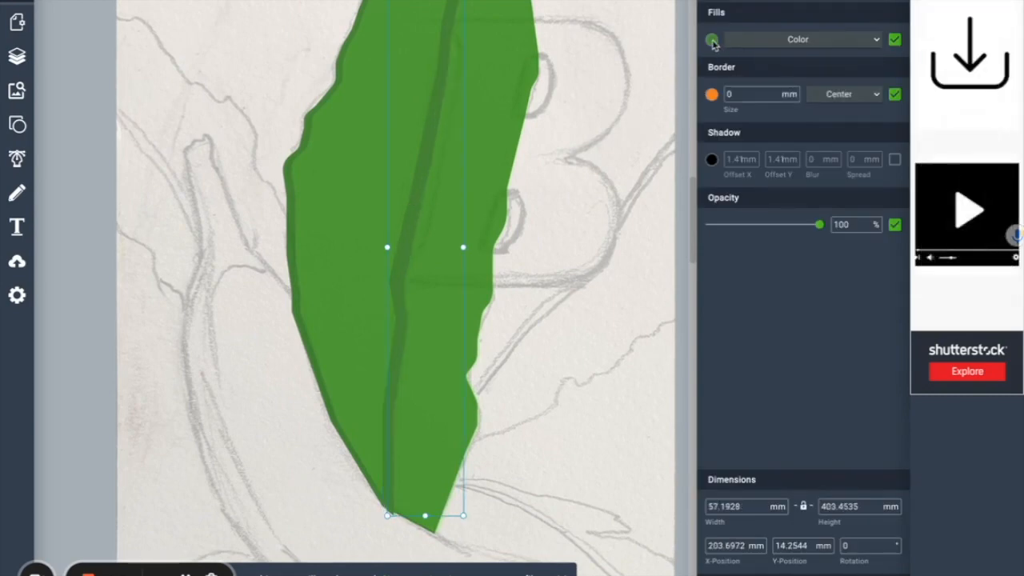
pyautogui.click(711, 40)
pyautogui.moveTo(626, 69); pyautogui.dragTo(617, 51)
pyautogui.click(613, 332)
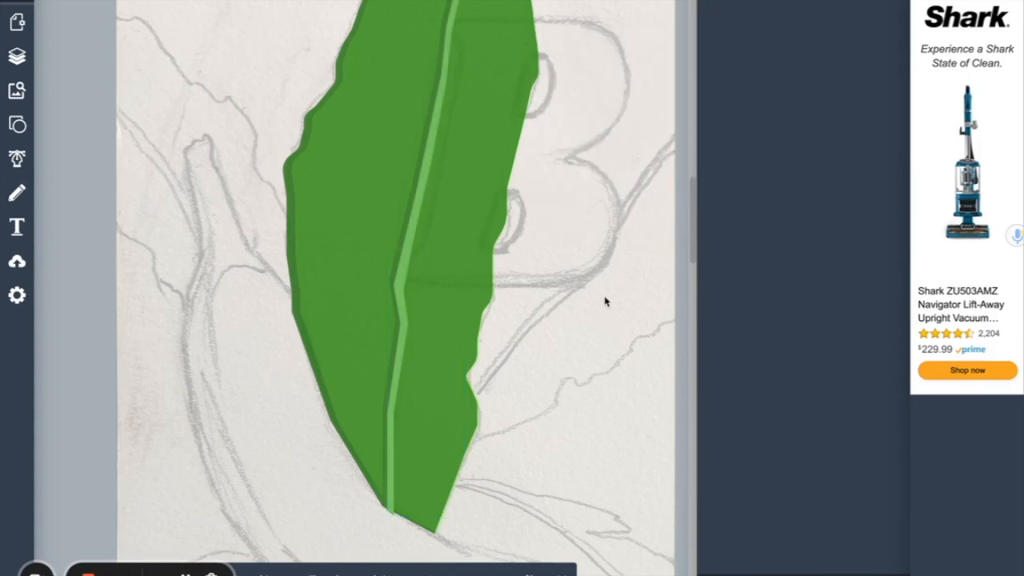
# Step: Add a light green rounded square about 93 mm wide over the leaf's upper left edge
pyautogui.scroll(-3, 606, 298)
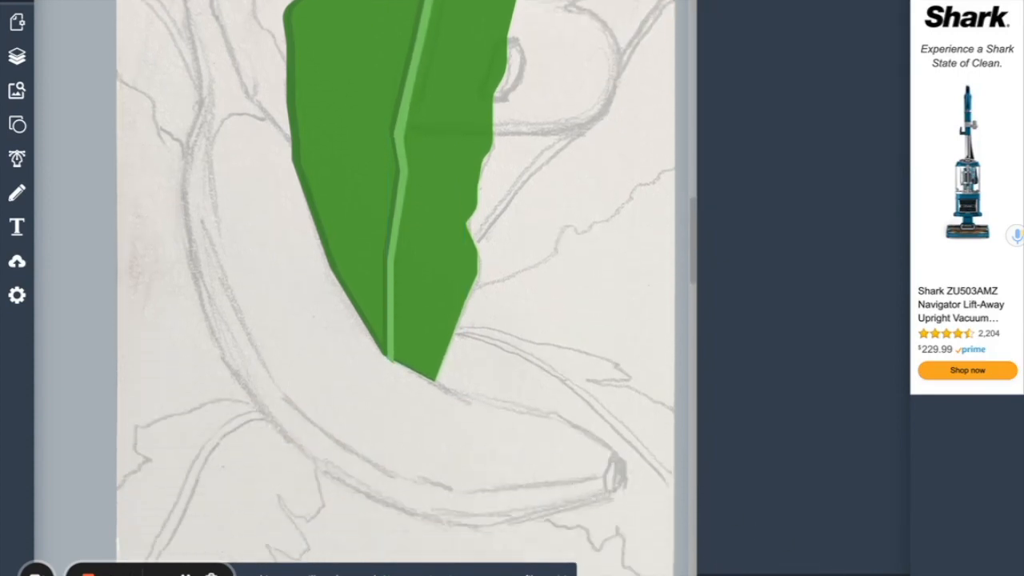
pyautogui.click(719, 541)
pyautogui.click(718, 540)
pyautogui.click(718, 541)
pyautogui.scroll(3, 567, 400)
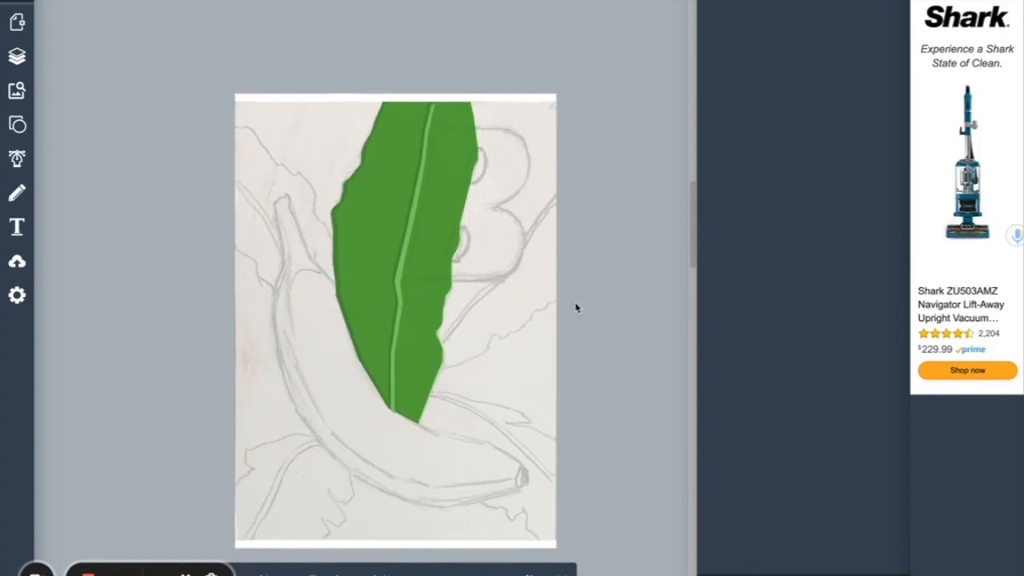
pyautogui.click(16, 124)
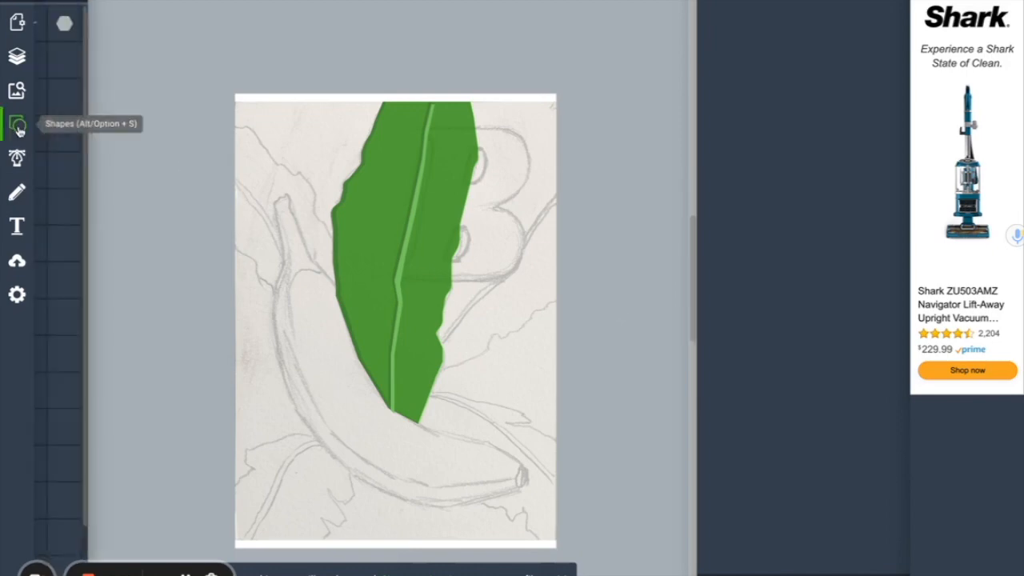
pyautogui.click(352, 196)
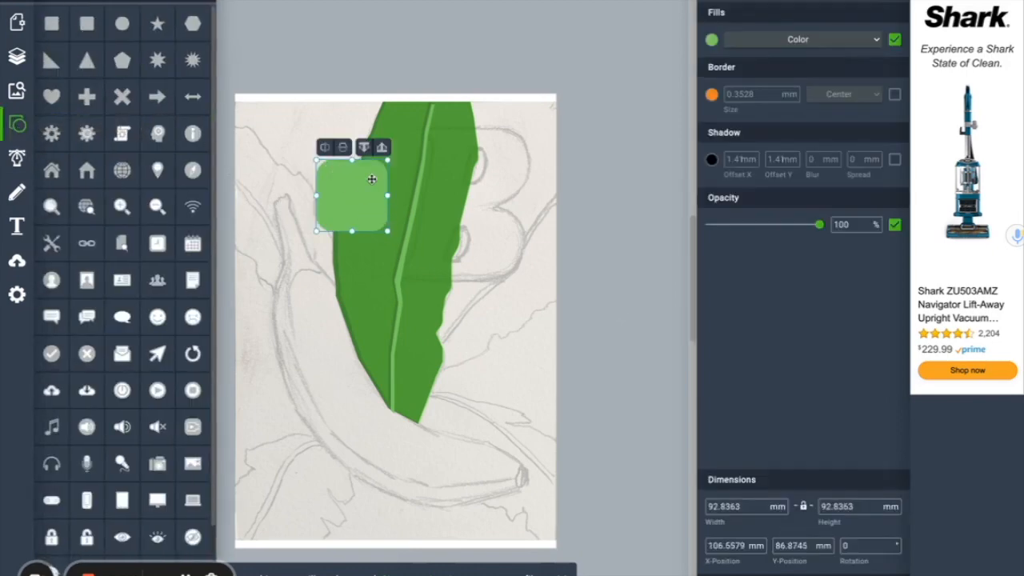
# Step: Reshape the rounded square's corner points into a slanted teardrop highlight between the leaf's left edge and the midrib
pyautogui.doubleClick(371, 192)
pyautogui.moveTo(387, 242); pyautogui.dragTo(399, 262)
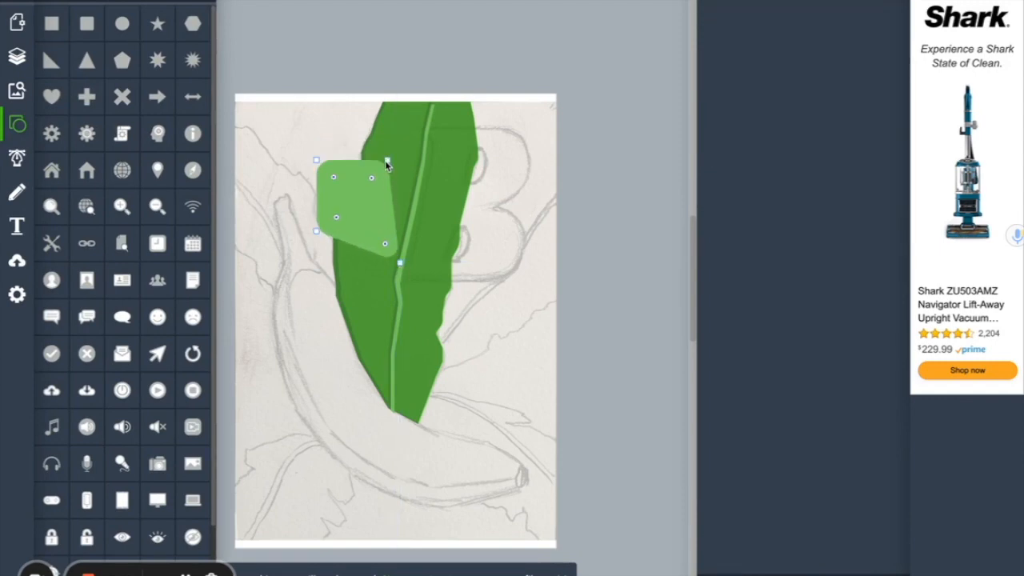
pyautogui.moveTo(385, 161); pyautogui.dragTo(391, 207)
pyautogui.moveTo(316, 162); pyautogui.dragTo(371, 164)
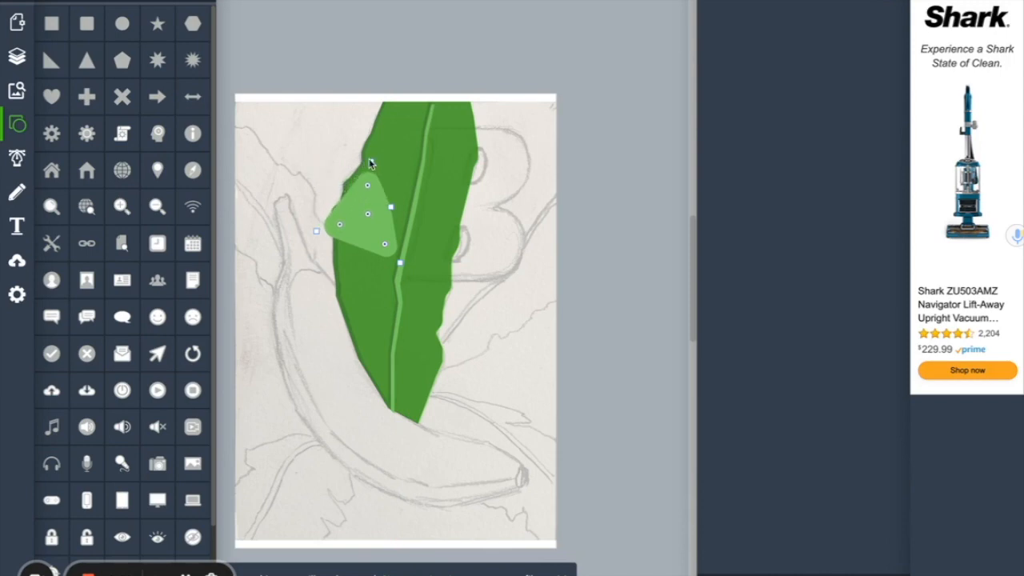
pyautogui.moveTo(316, 233); pyautogui.dragTo(350, 189)
pyautogui.click(647, 312)
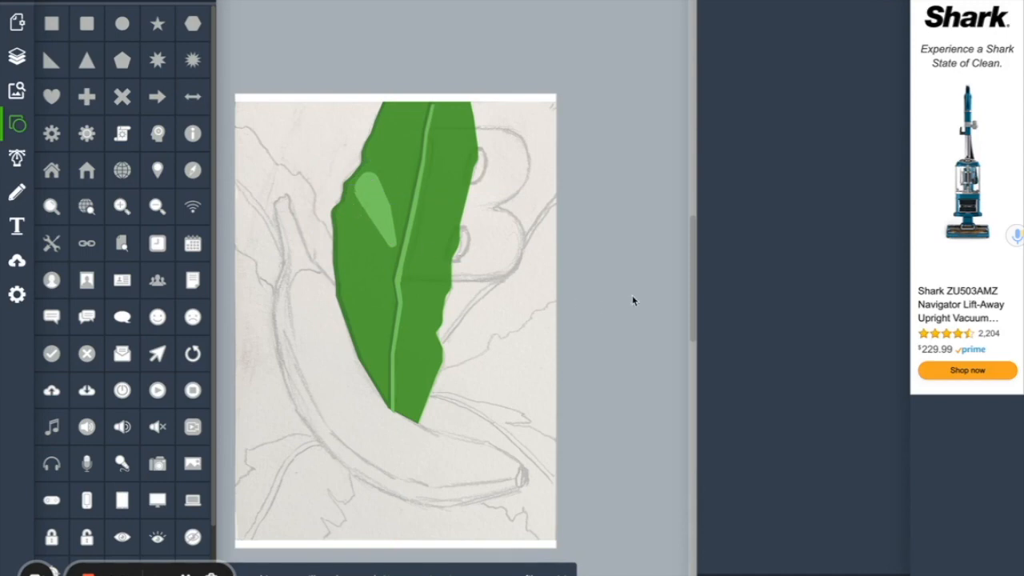
# Step: Duplicate the teardrop highlight and move the copy off the leaf to its upper left
pyautogui.click(382, 231)
pyautogui.hotkey('ctrl', 'd')
pyautogui.moveTo(384, 226); pyautogui.dragTo(317, 164)
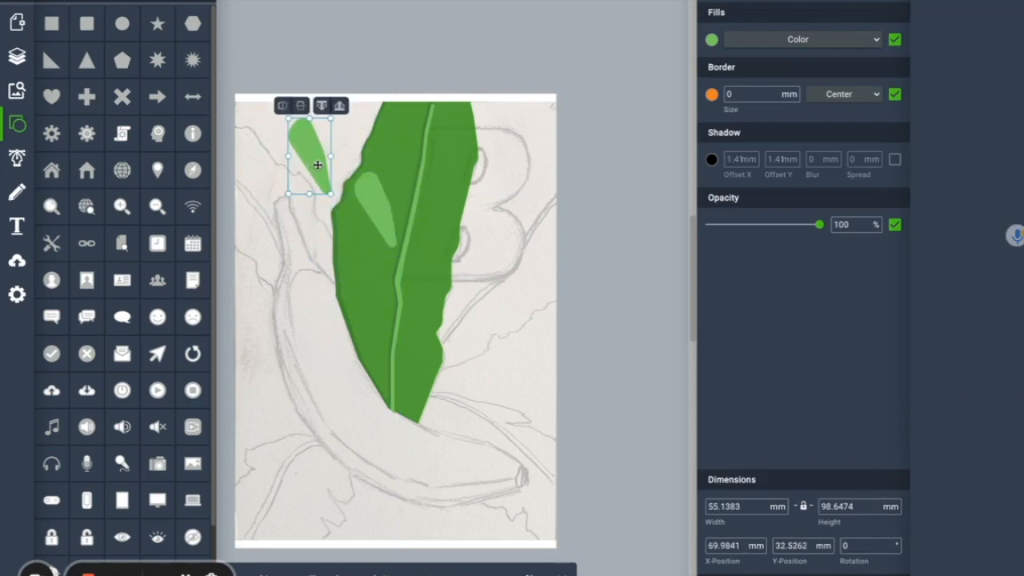
# Step: Try flipping the highlight copy horizontally and vertically, and place it on the leaf below the first highlight
pyautogui.click(284, 106)
pyautogui.click(301, 106)
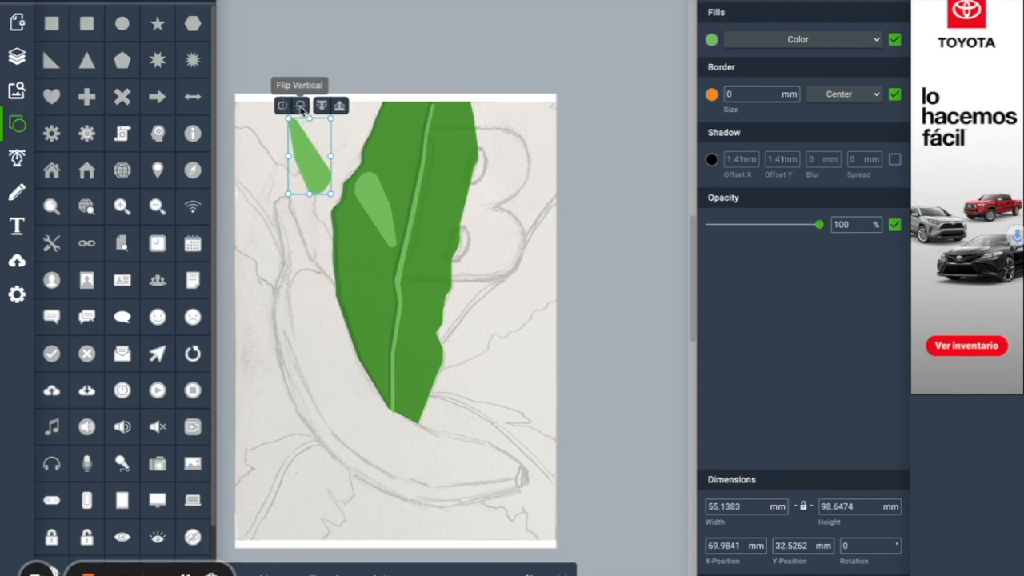
pyautogui.click(301, 106)
pyautogui.click(285, 108)
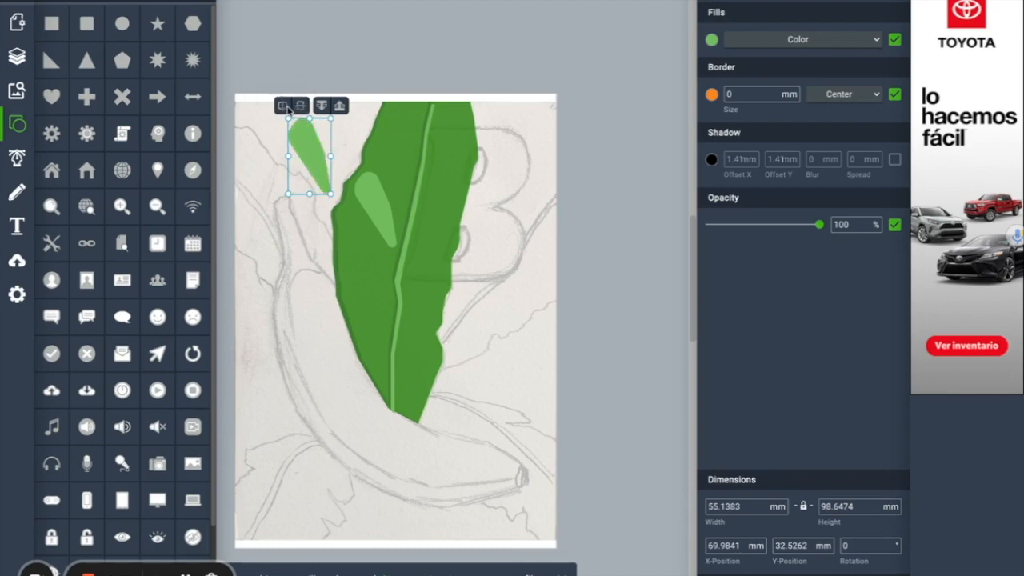
pyautogui.click(286, 107)
pyautogui.click(300, 106)
pyautogui.click(282, 109)
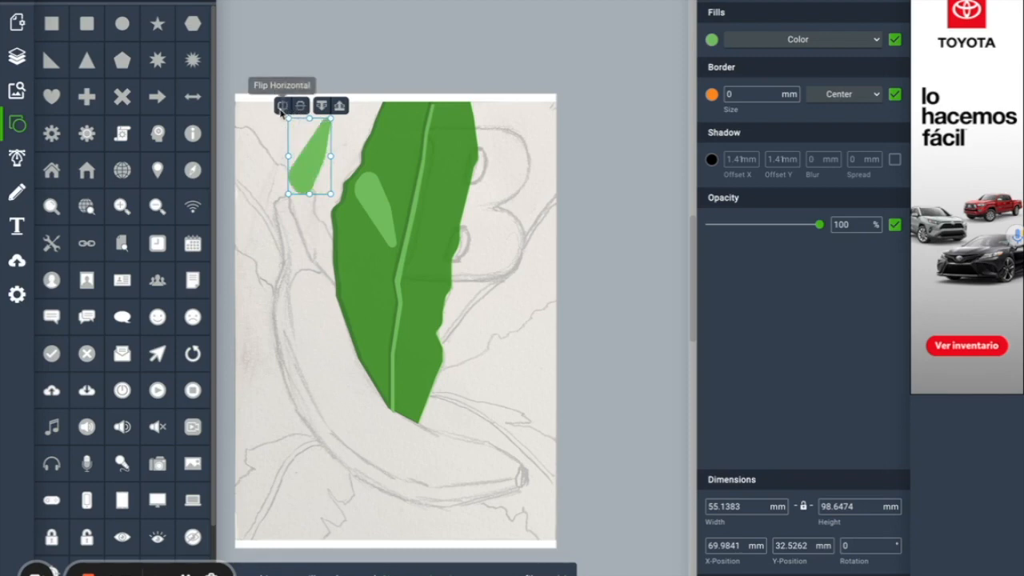
pyautogui.click(300, 107)
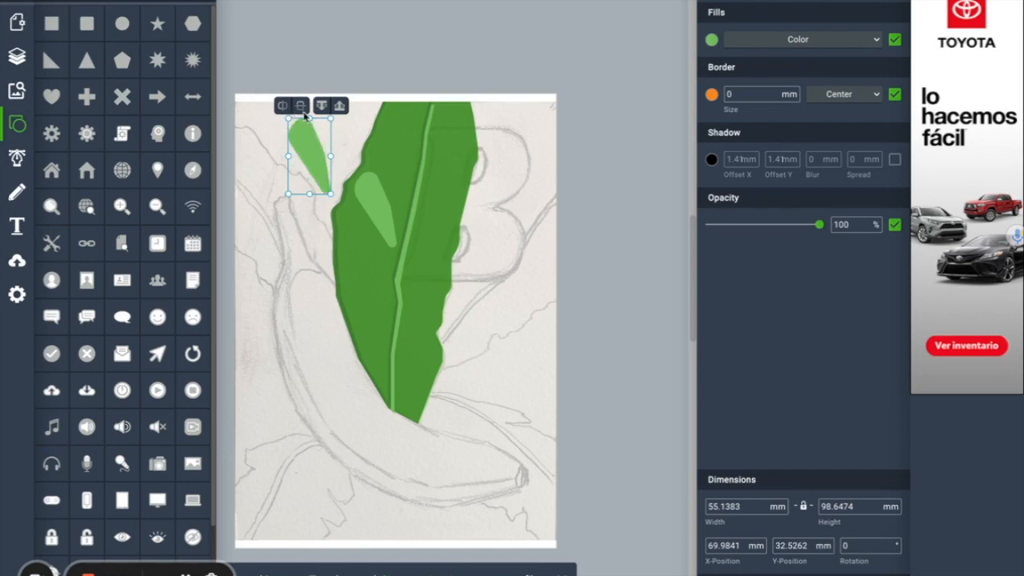
pyautogui.moveTo(313, 151); pyautogui.dragTo(382, 275)
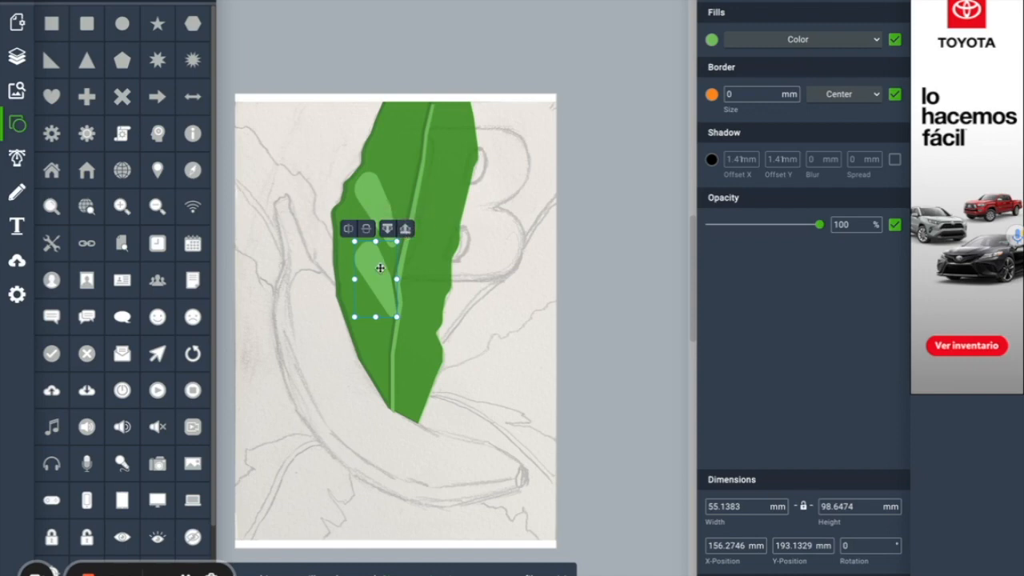
# Step: Delete both teardrop highlights from the leaf
pyautogui.press('Delete')
pyautogui.click(376, 201)
pyautogui.press('Delete')
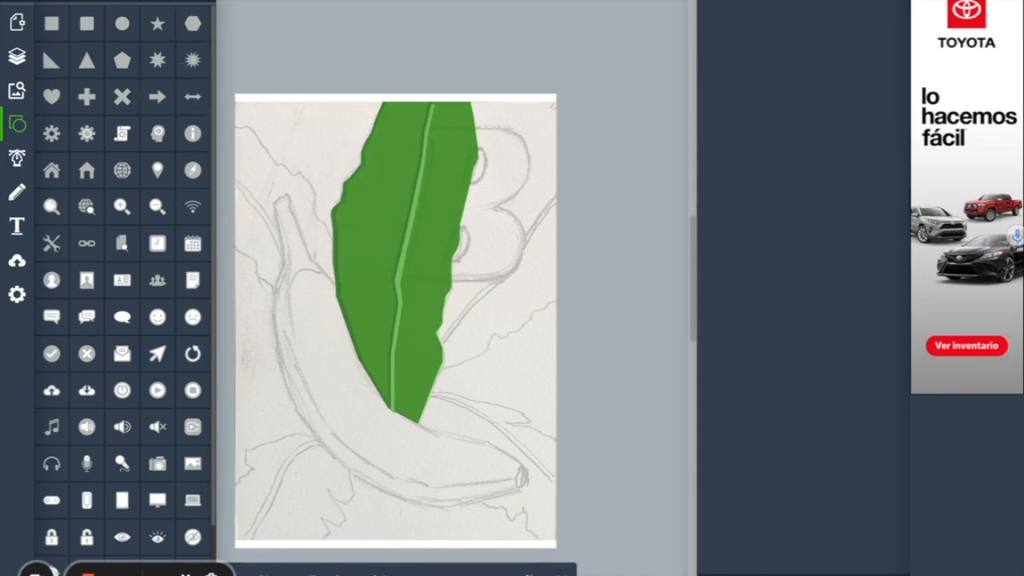
# Step: Make the hidden banana group visible again alongside the leaf
pyautogui.click(16, 58)
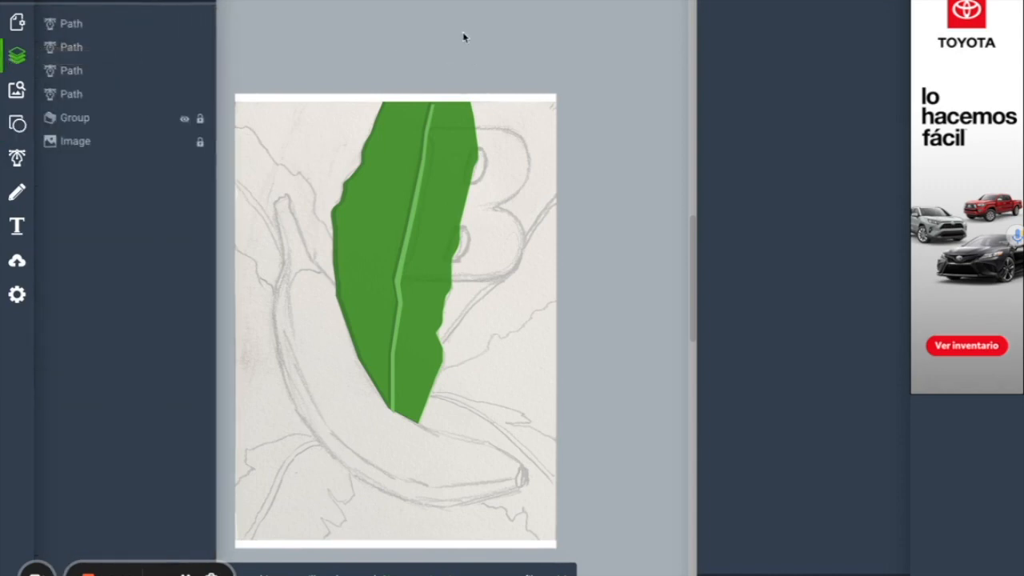
pyautogui.click(182, 120)
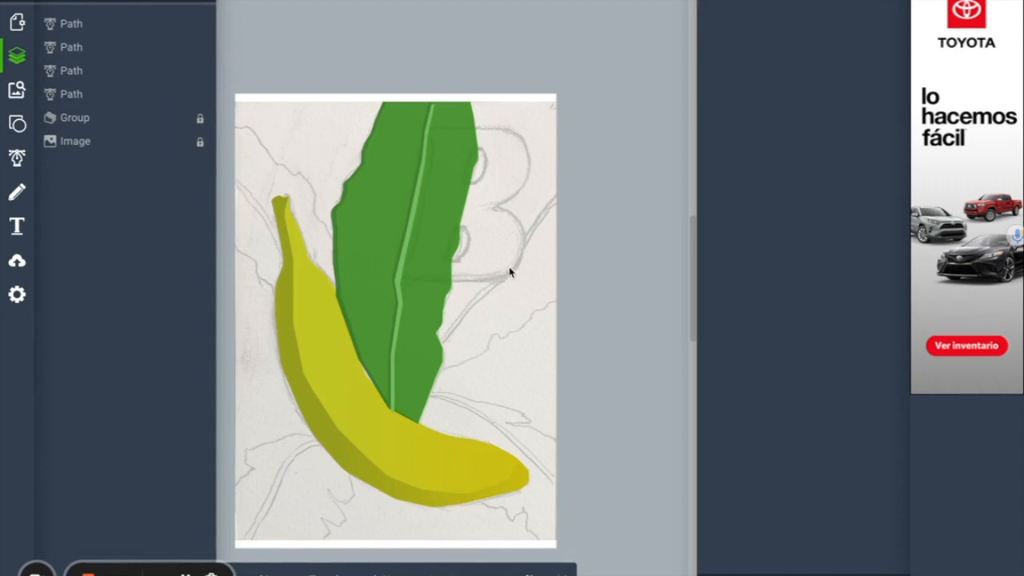
pyautogui.scroll(-2, 510, 273)
pyautogui.scroll(1, 380, 261)
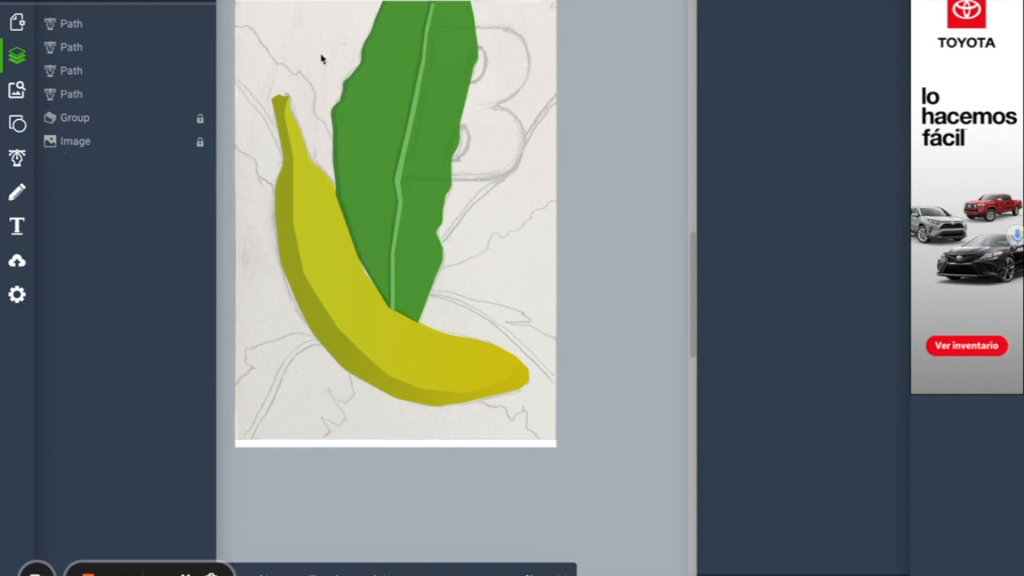
# Step: Group the four leaf paths into one object
pyautogui.click(452, 141)
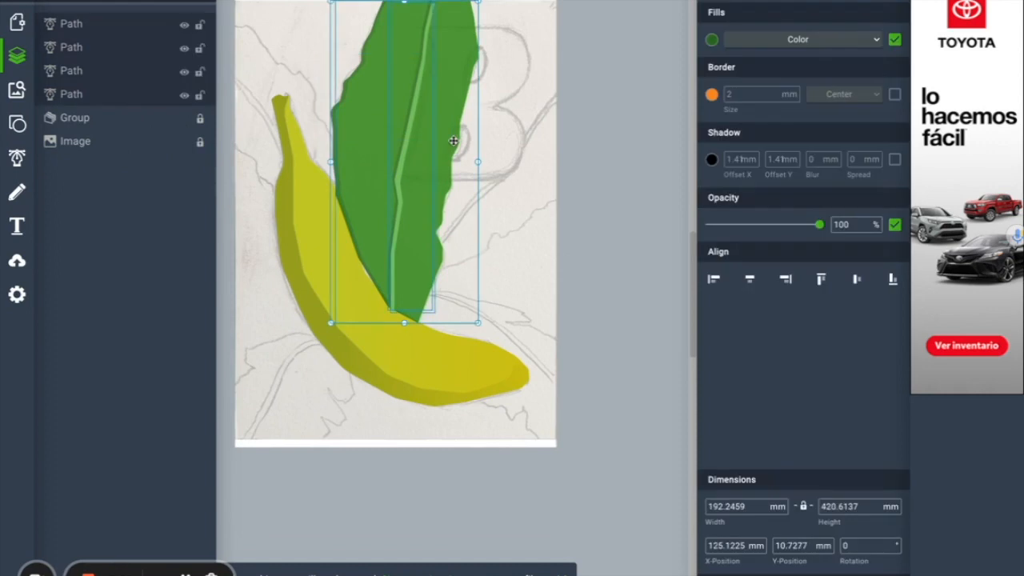
pyautogui.rightClick(444, 143)
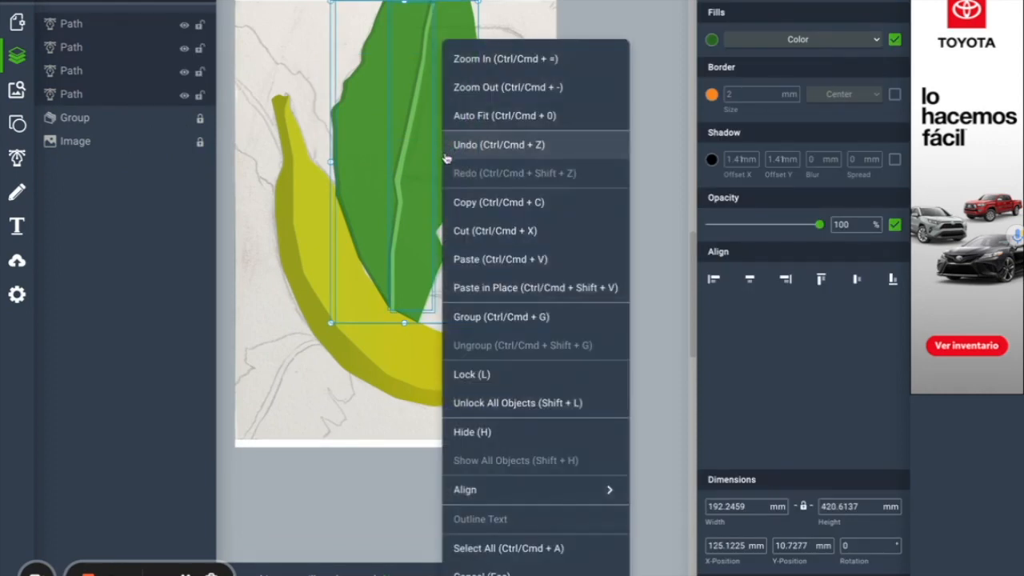
pyautogui.click(460, 314)
pyautogui.click(574, 279)
# Step: Move and scale the leaf group to about 198 by 434 mm so its base meets the banana's inner curve
pyautogui.click(421, 175)
pyautogui.moveTo(421, 175); pyautogui.dragTo(399, 163)
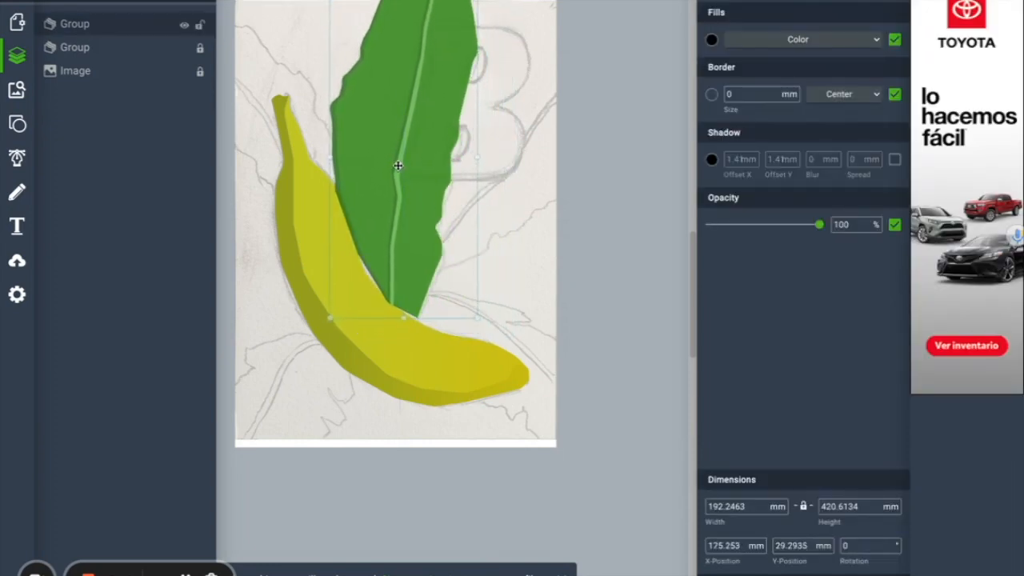
pyautogui.moveTo(479, 319); pyautogui.dragTo(482, 328)
pyautogui.moveTo(419, 238); pyautogui.dragTo(419, 235)
pyautogui.click(640, 338)
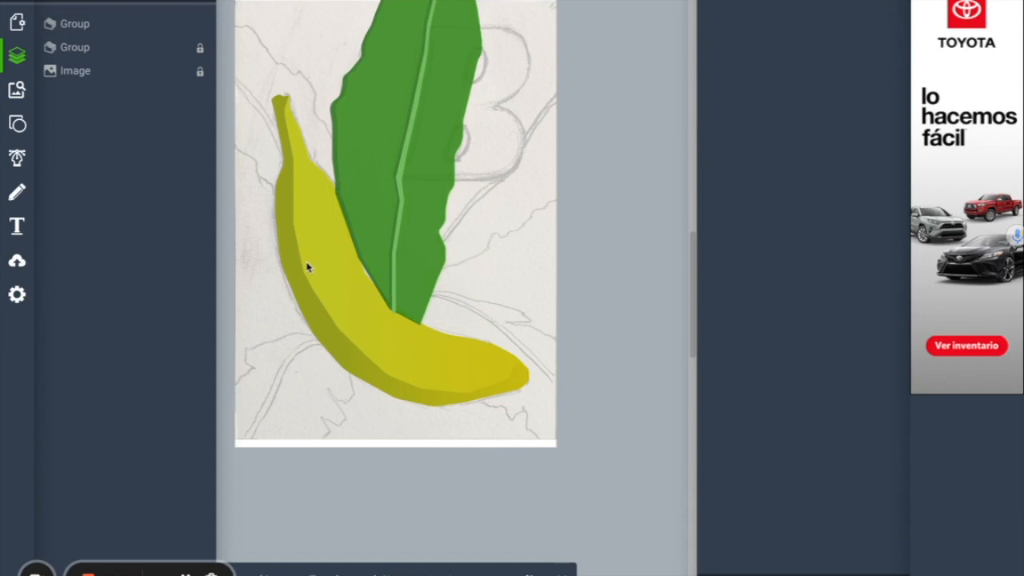
# Step: Move the banana group above the leaf group in the layer order
pyautogui.click(77, 27)
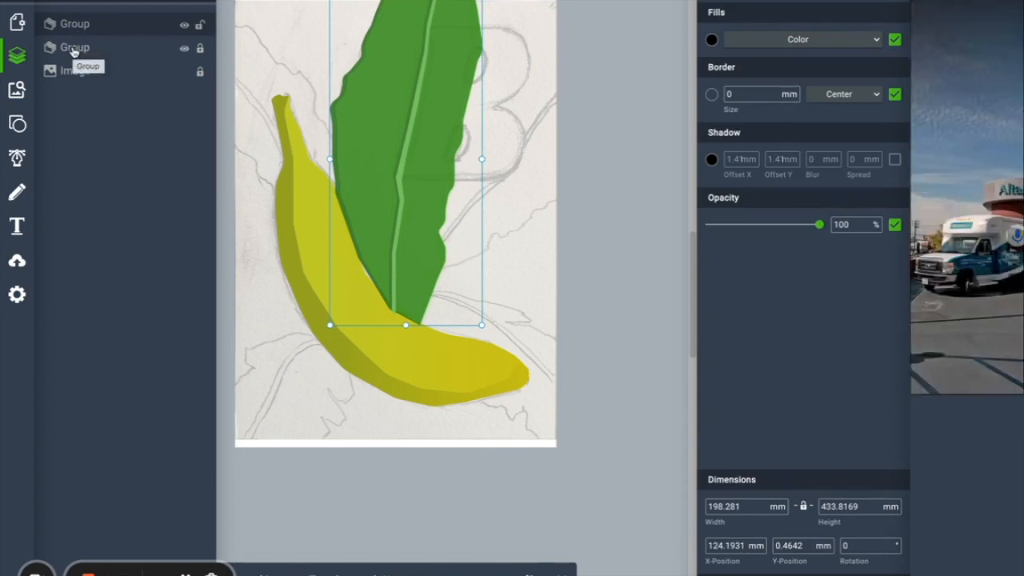
pyautogui.click(74, 48)
pyautogui.click(77, 72)
pyautogui.click(76, 49)
pyautogui.moveTo(75, 50); pyautogui.dragTo(72, 18)
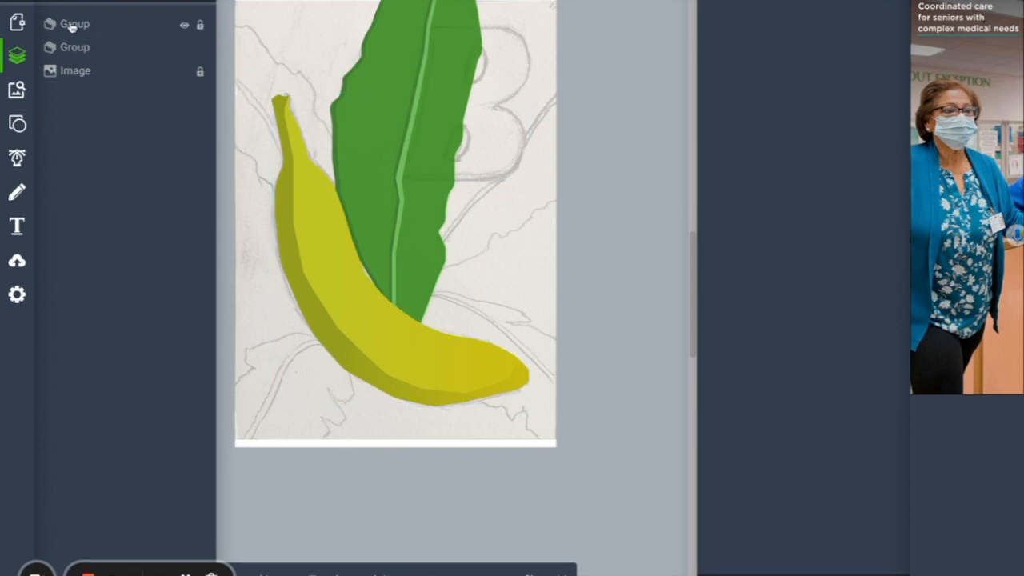
pyautogui.click(71, 25)
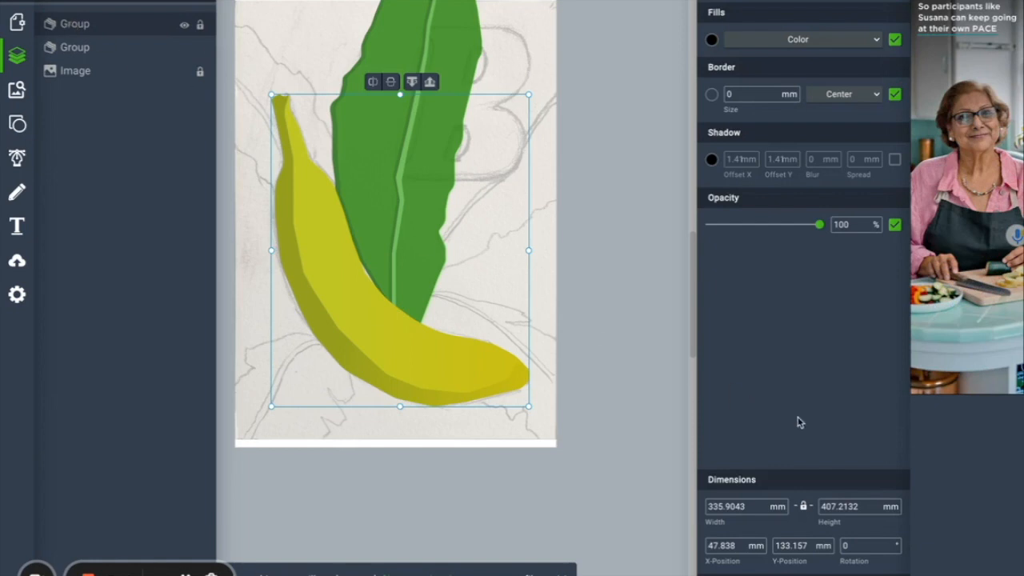
pyautogui.click(73, 48)
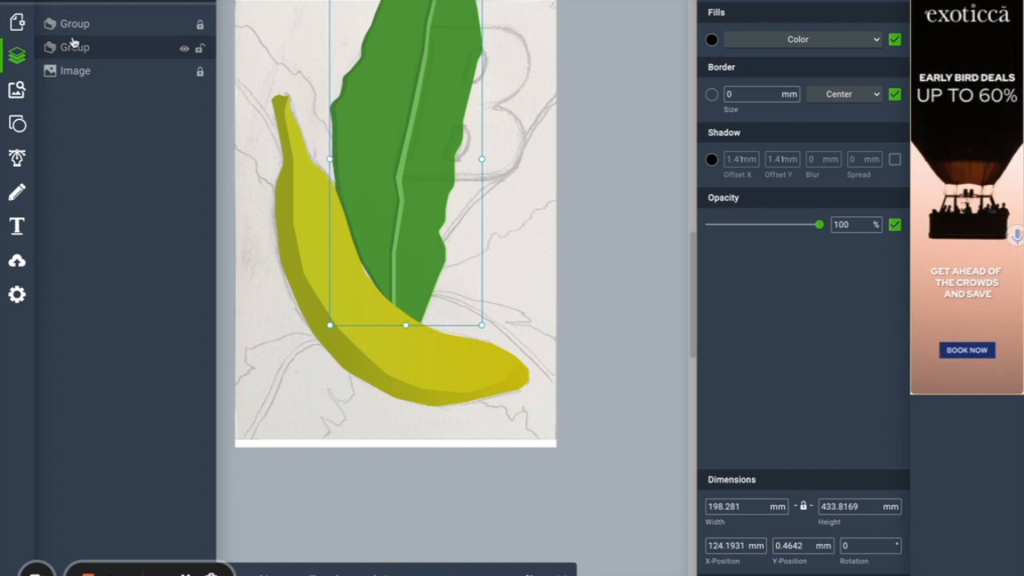
pyautogui.click(72, 32)
pyautogui.click(78, 49)
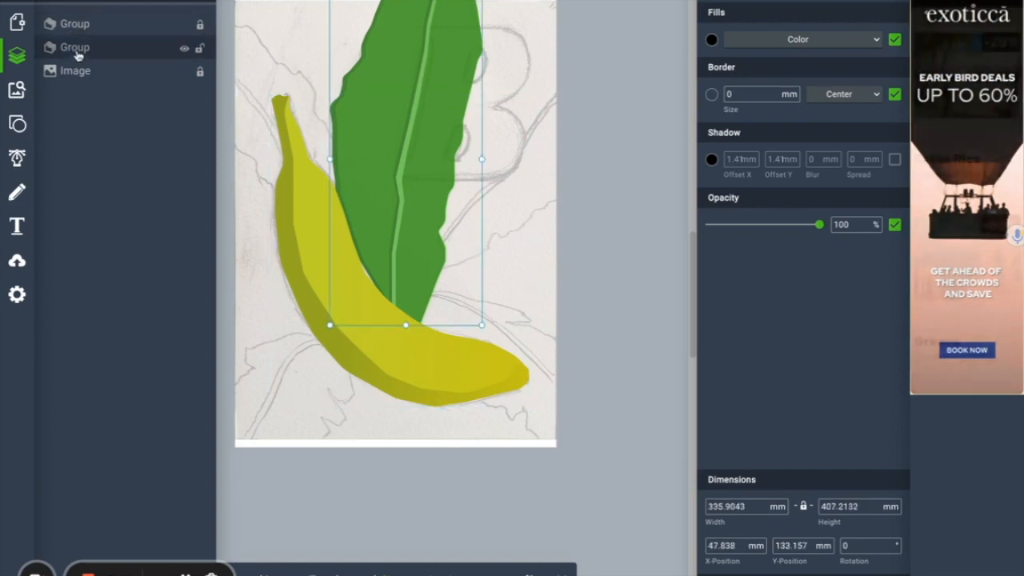
pyautogui.click(72, 32)
pyautogui.click(580, 441)
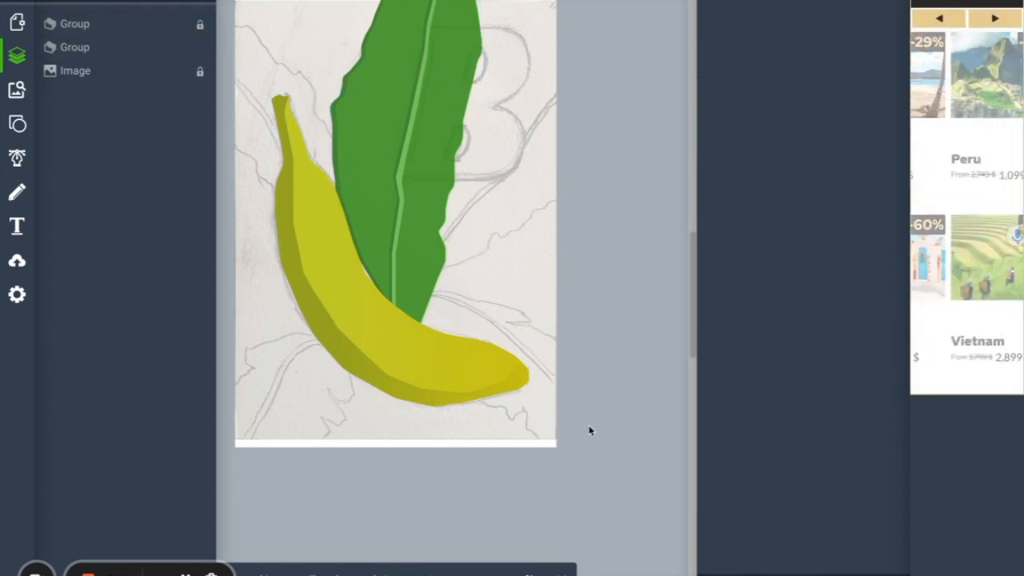
pyautogui.scroll(3, 474, 353)
pyautogui.scroll(-1, 538, 238)
pyautogui.scroll(3, 469, 126)
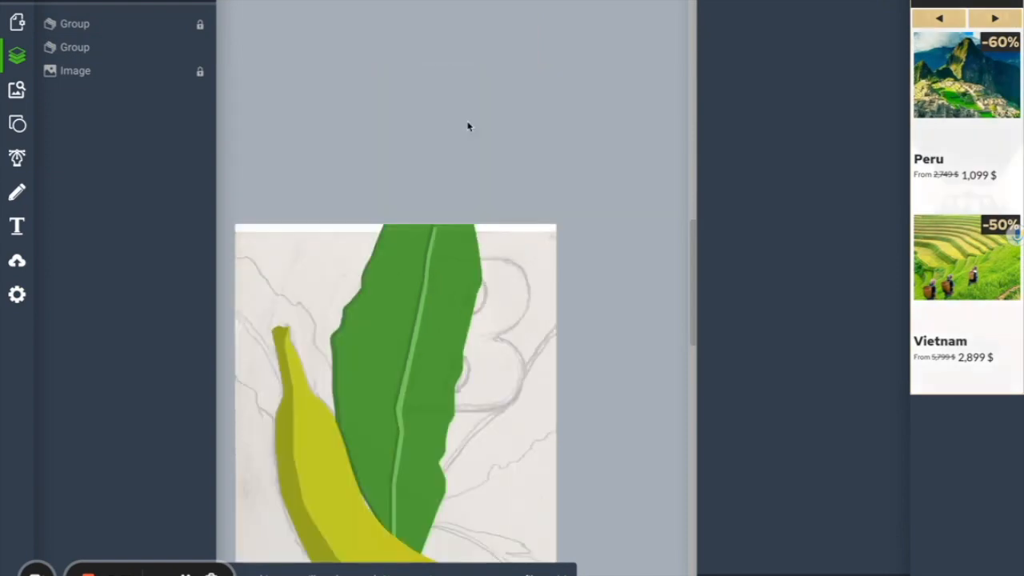
pyautogui.scroll(-3, 544, 292)
pyautogui.scroll(-2, 520, 284)
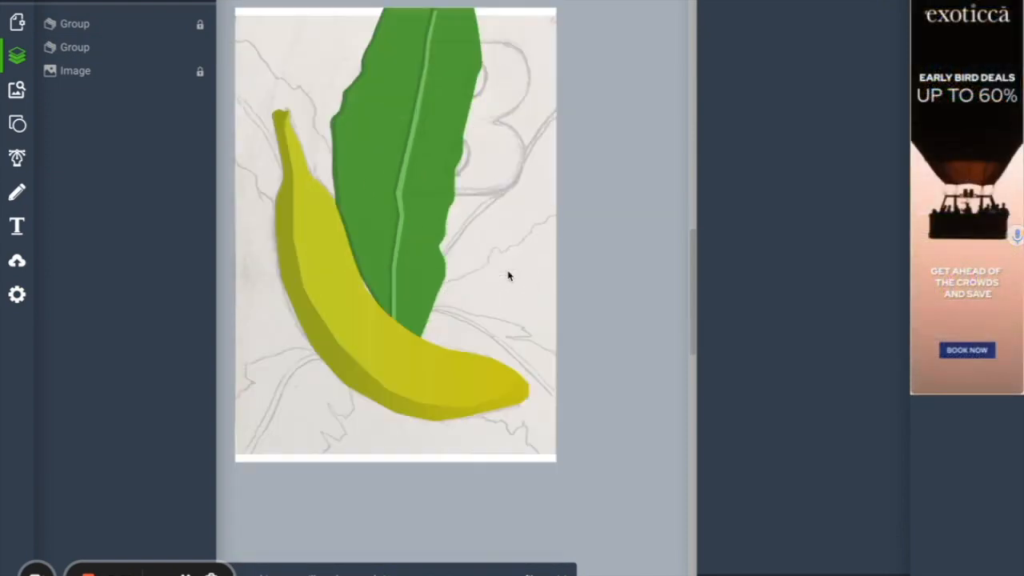
# Step: Place a default text object above the banana's stem and browse the available fonts for the letter
pyautogui.click(17, 230)
pyautogui.click(324, 70)
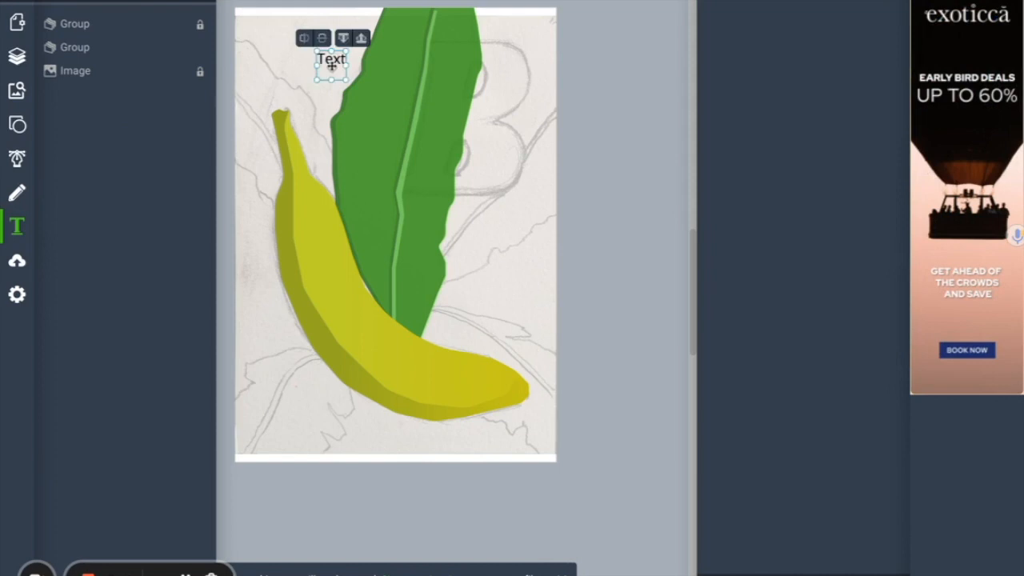
pyautogui.click(752, 39)
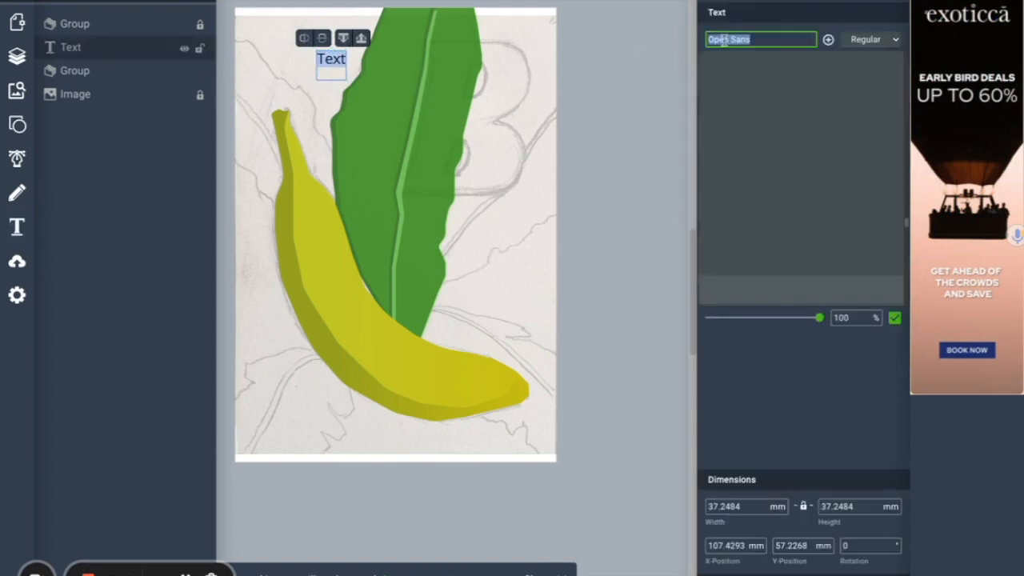
pyautogui.scroll(-10, 777, 128)
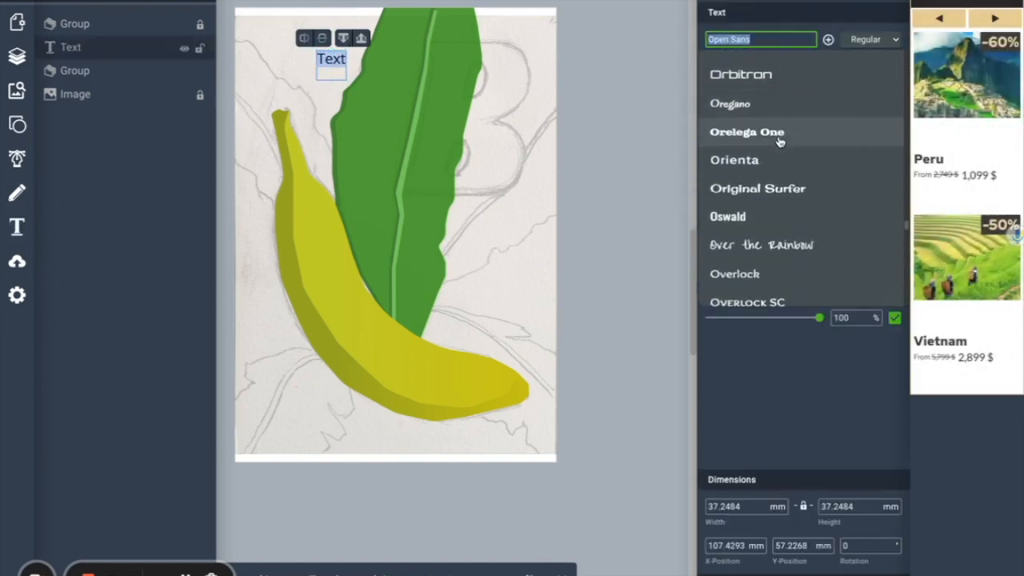
pyautogui.scroll(-10, 780, 141)
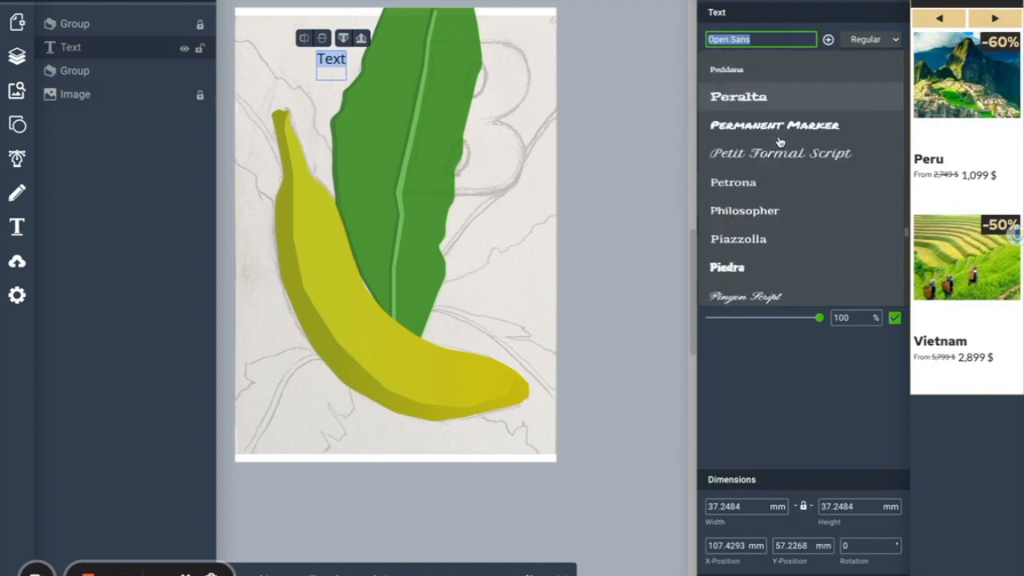
pyautogui.scroll(-10, 780, 141)
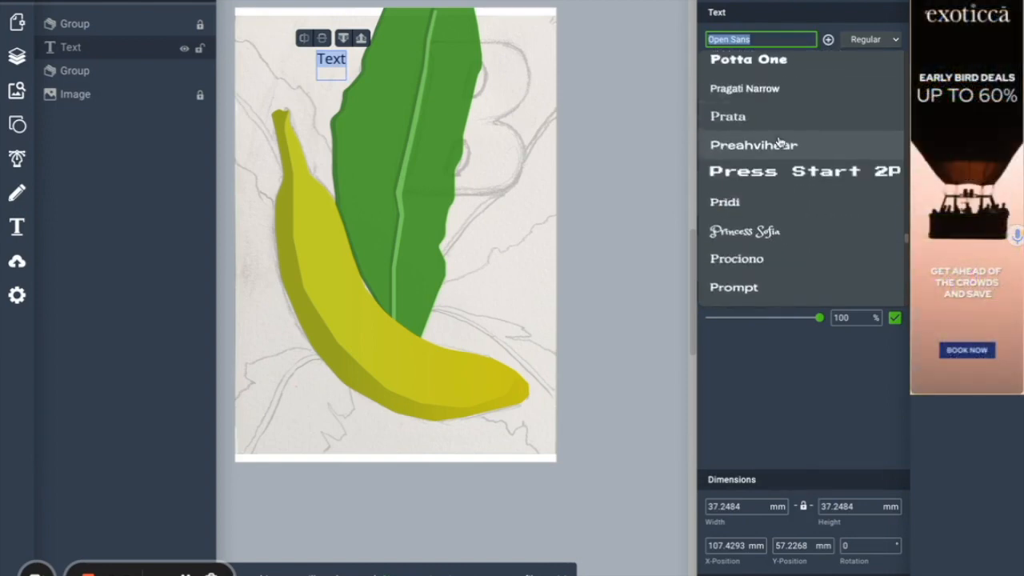
pyautogui.scroll(-8, 780, 203)
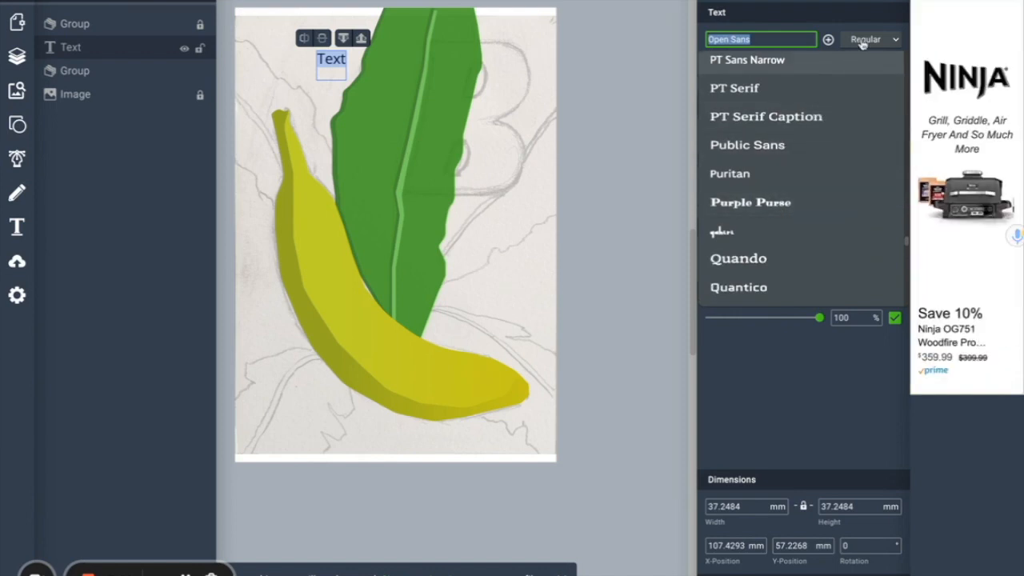
pyautogui.click(663, 236)
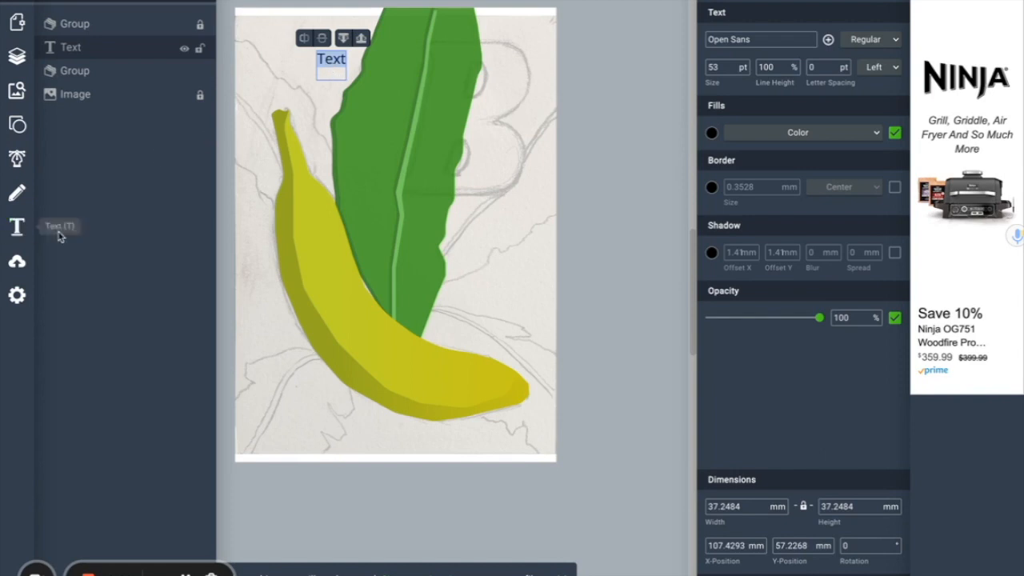
# Step: Delete the placed text object from the page
pyautogui.click(336, 64)
pyautogui.press('BackSpace')
pyautogui.click(297, 102)
pyautogui.click(336, 60)
pyautogui.press('BackSpace')
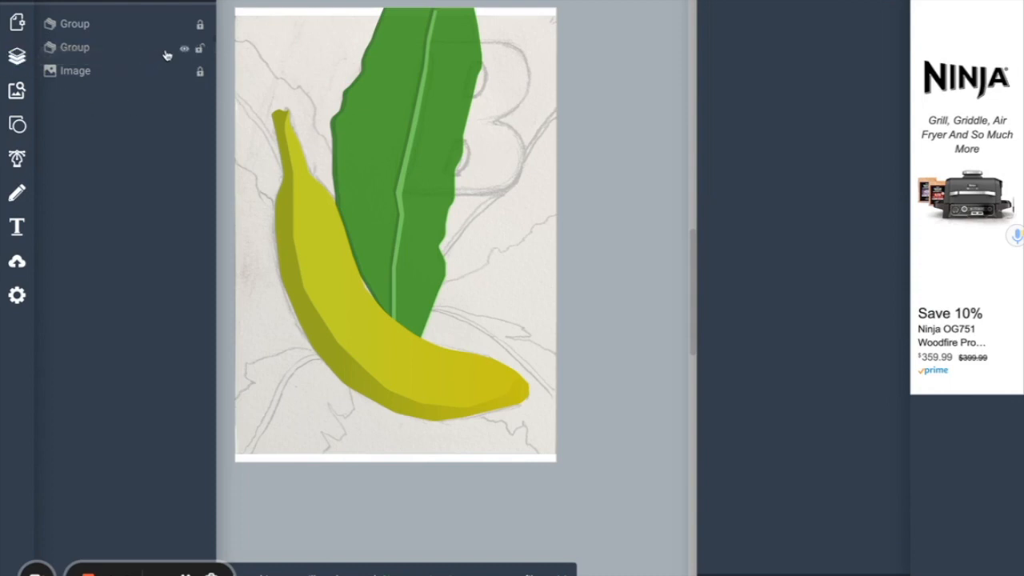
# Step: Hide the leaf group and trace the letter B's stem with the Pen tool, from its upper-left corner to its lower-left corner
pyautogui.click(184, 48)
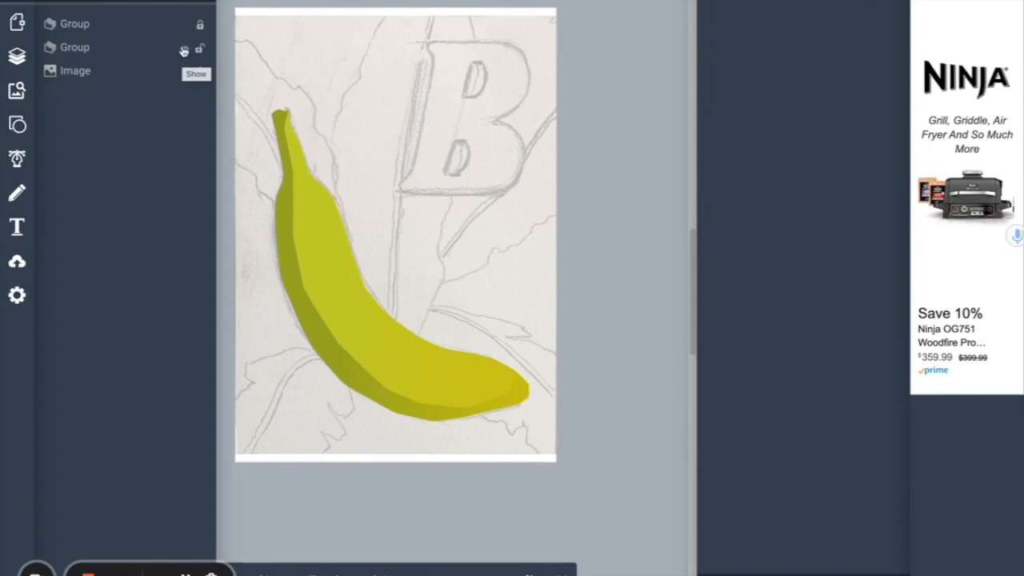
pyautogui.click(17, 158)
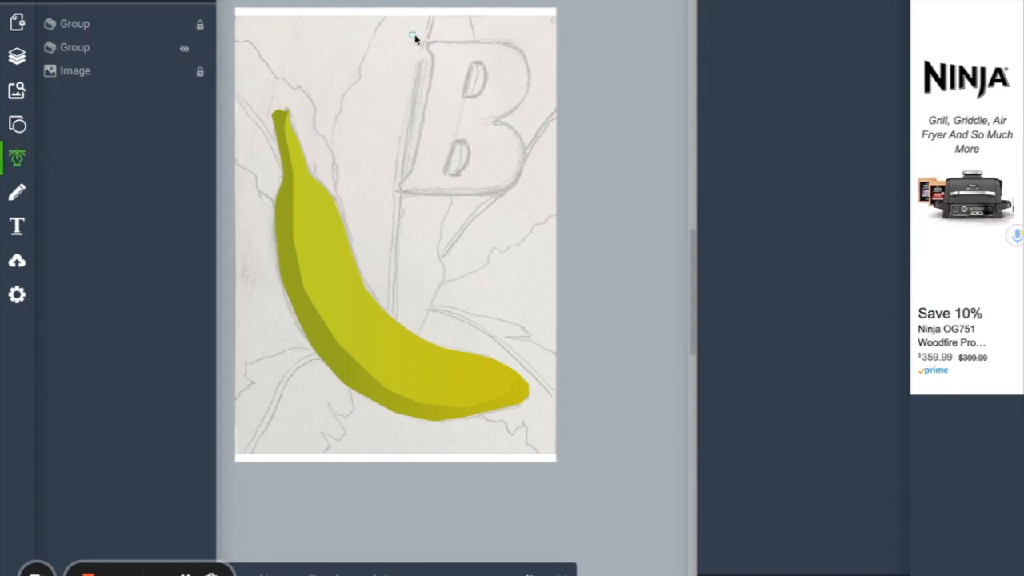
pyautogui.click(838, 574)
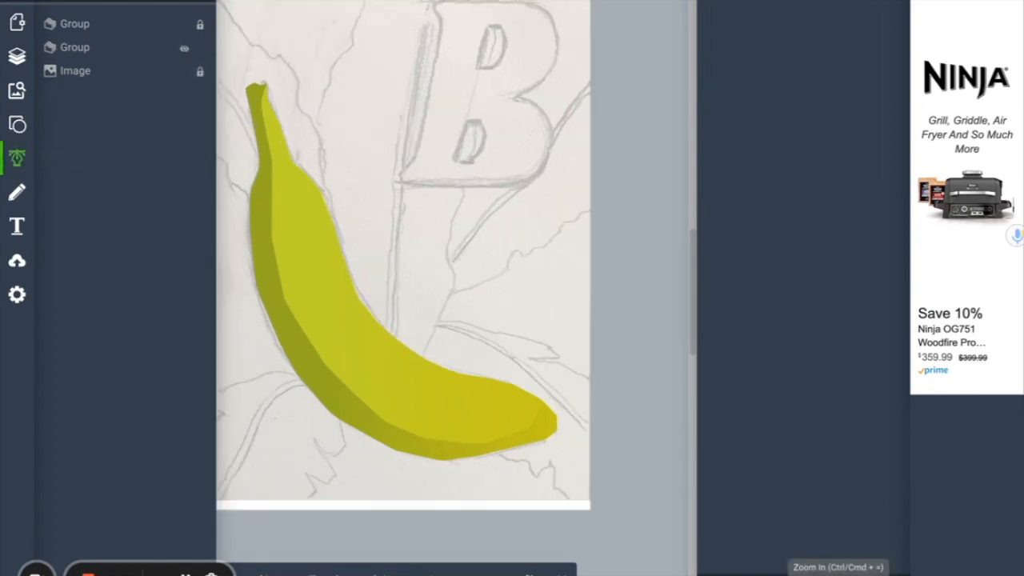
pyautogui.click(838, 574)
pyautogui.scroll(3, 565, 236)
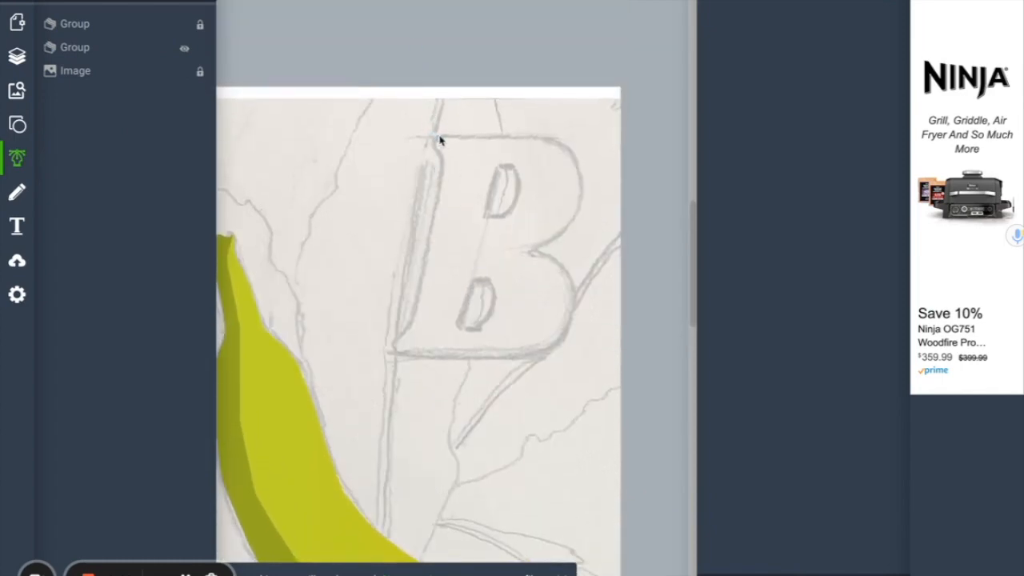
pyautogui.click(438, 138)
pyautogui.click(439, 154)
pyautogui.click(445, 166)
pyautogui.click(410, 320)
pyautogui.click(402, 332)
pyautogui.click(395, 339)
pyautogui.click(394, 349)
pyautogui.click(399, 355)
# Step: Continue the B outline along its base, both bowls and top edge, closing the path at about 168 by 198 mm
pyautogui.click(542, 355)
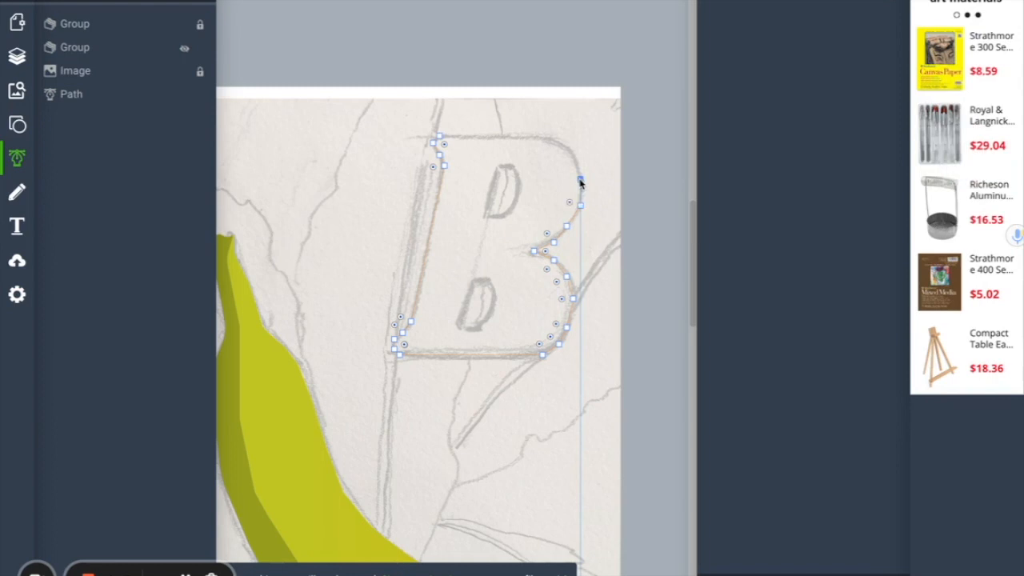
pyautogui.click(572, 154)
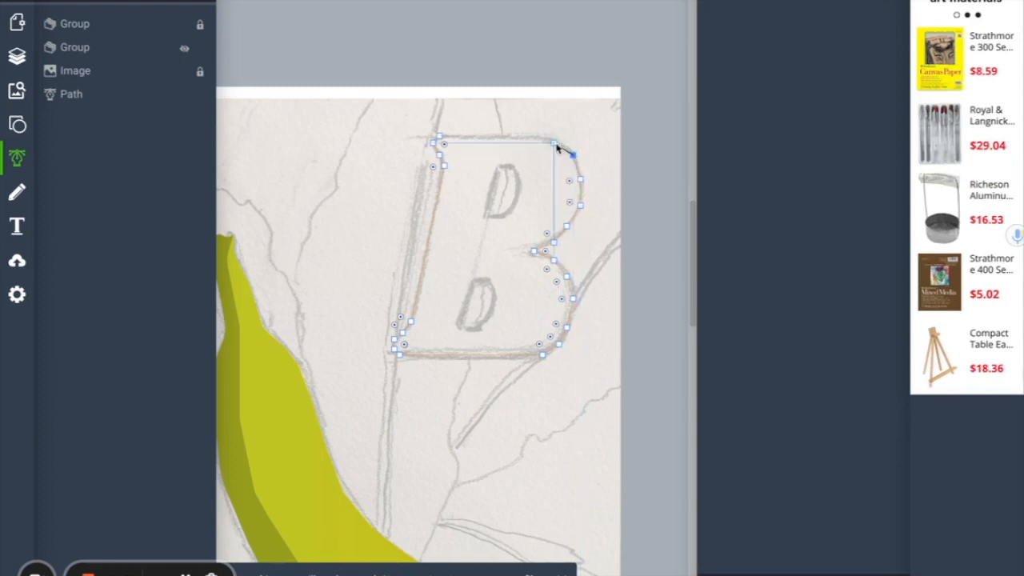
pyautogui.click(558, 142)
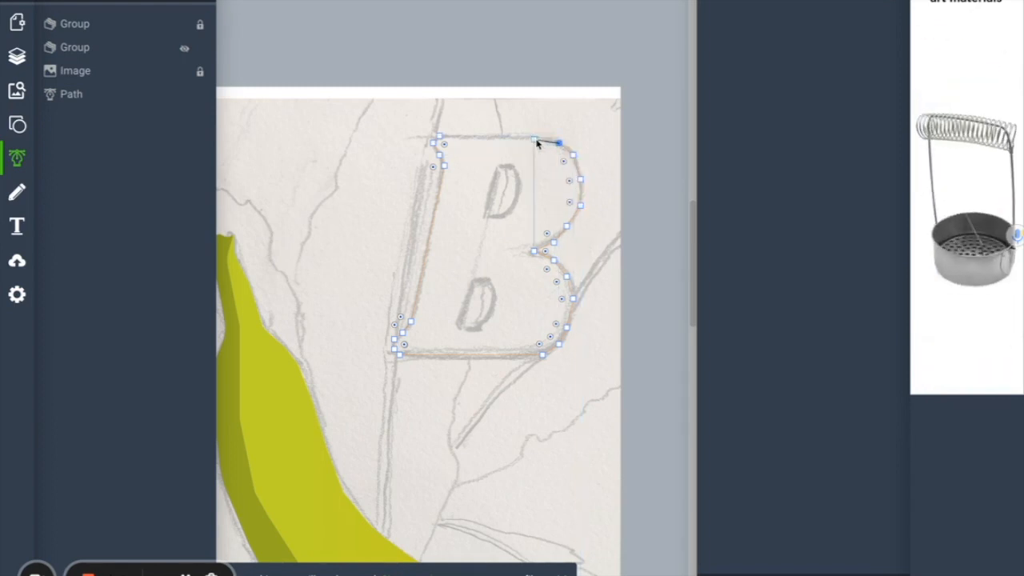
pyautogui.click(543, 136)
pyautogui.click(509, 136)
pyautogui.click(469, 136)
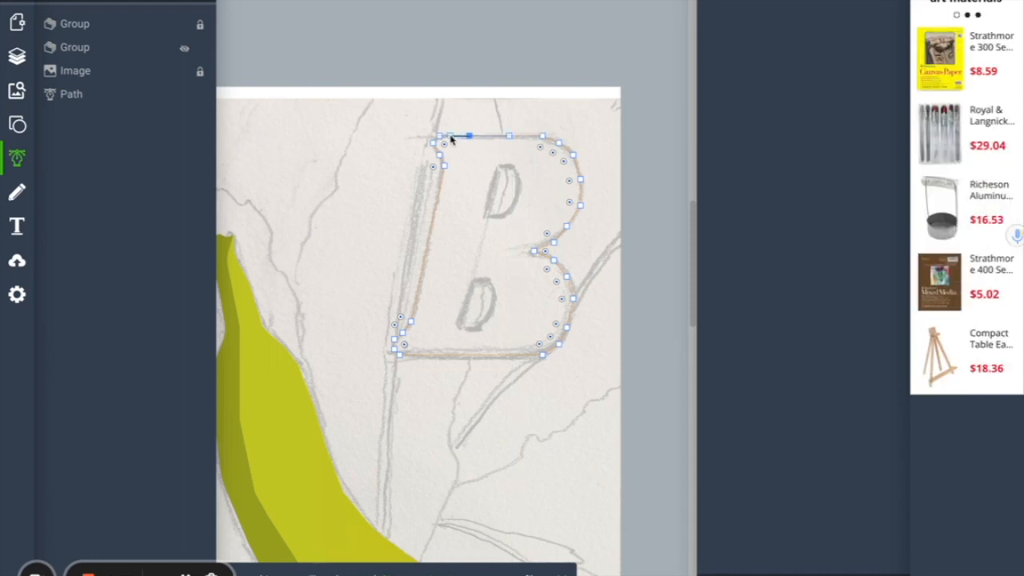
pyautogui.click(438, 137)
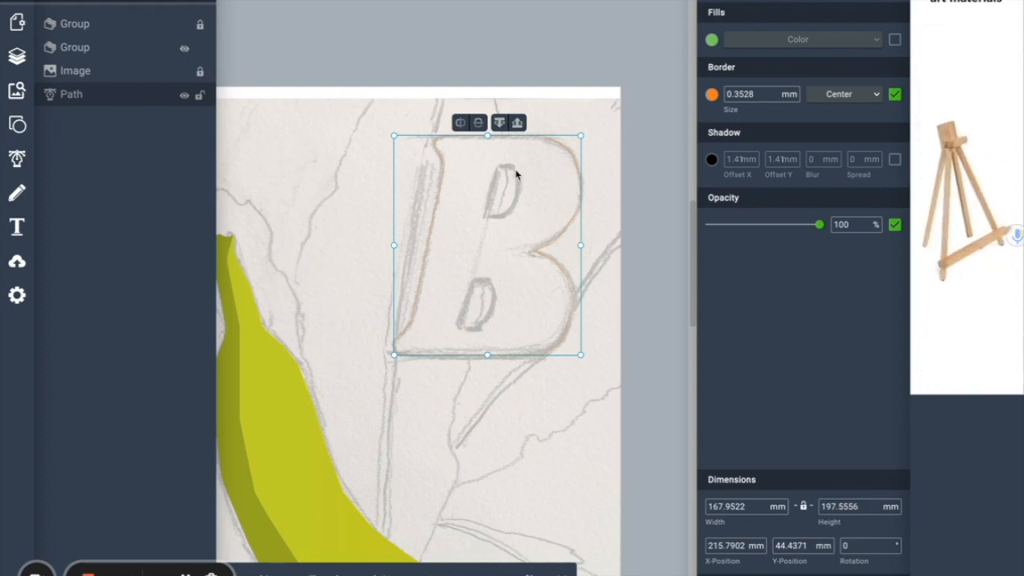
pyautogui.click(602, 231)
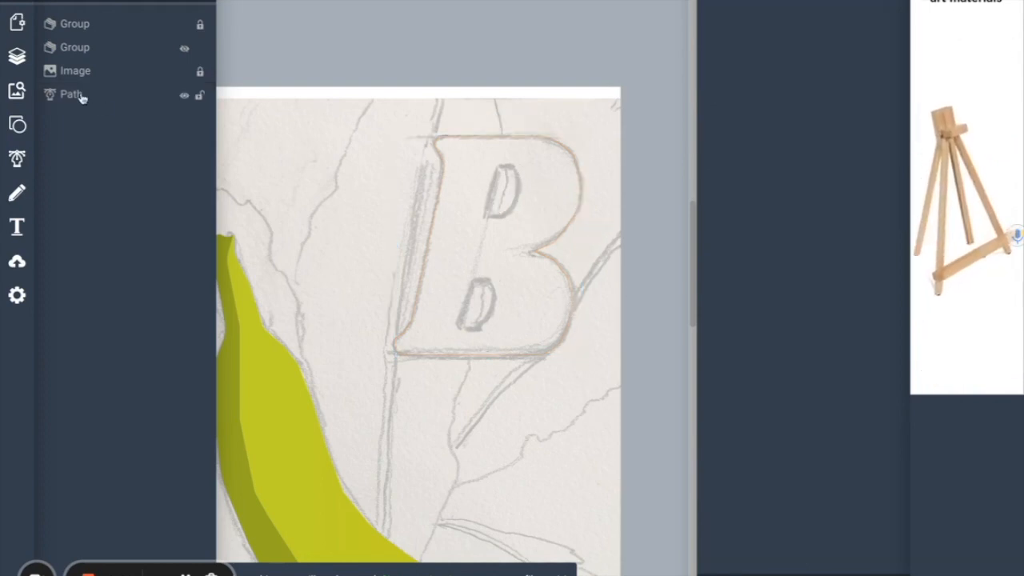
# Step: Trace the B's upper counter as a closed path with the Pen tool
pyautogui.click(18, 159)
pyautogui.click(496, 167)
pyautogui.click(484, 217)
pyautogui.click(504, 217)
pyautogui.click(519, 195)
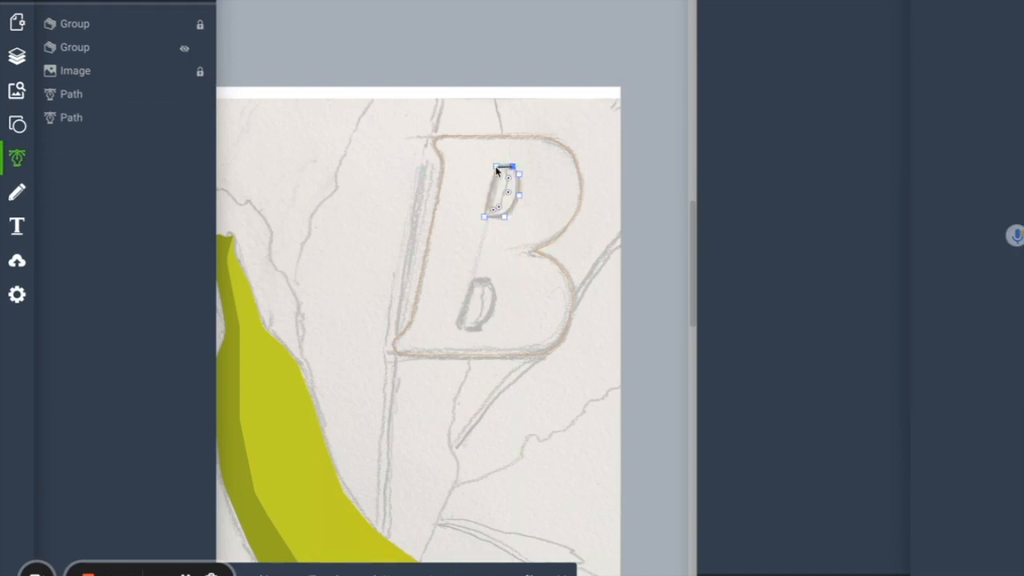
pyautogui.click(497, 167)
# Step: Duplicate the upper counter shape and position one of the two over the B's sketched lower counter
pyautogui.keyDown('shift'); pyautogui.click(477, 304); pyautogui.keyUp('shift')
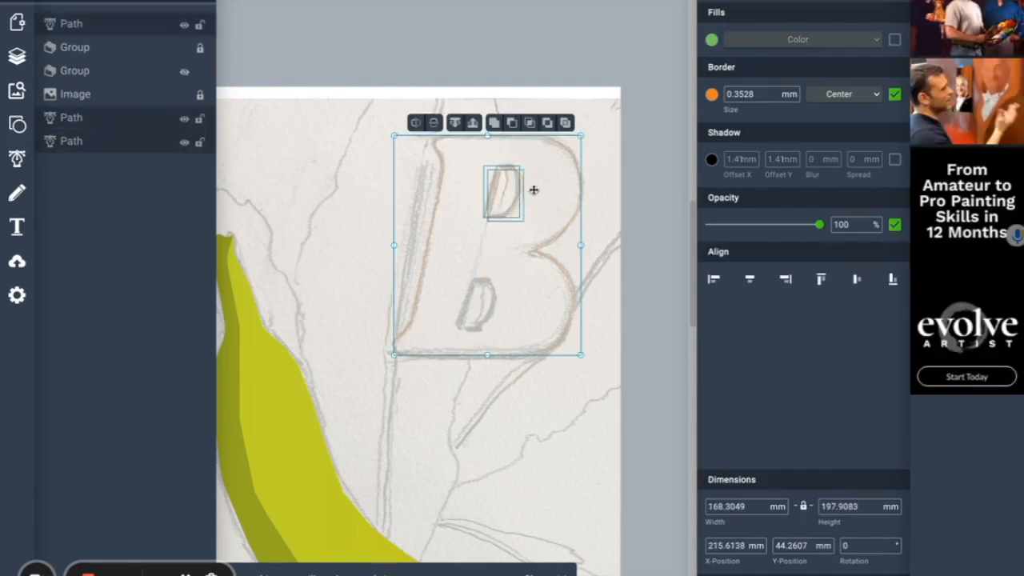
pyautogui.moveTo(502, 208); pyautogui.dragTo(488, 262)
pyautogui.click(616, 198)
pyautogui.moveTo(519, 191); pyautogui.dragTo(496, 301)
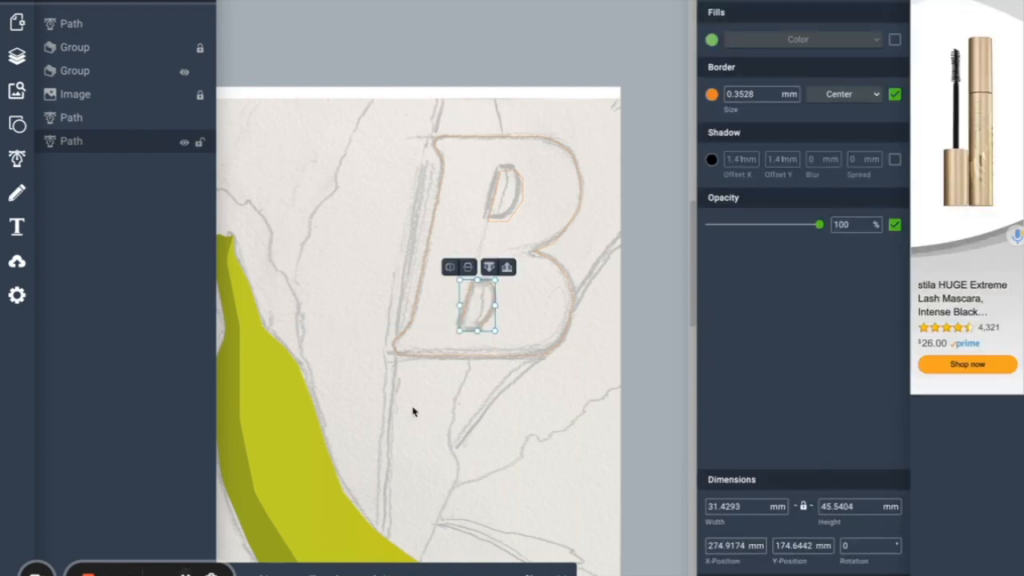
pyautogui.click(534, 313)
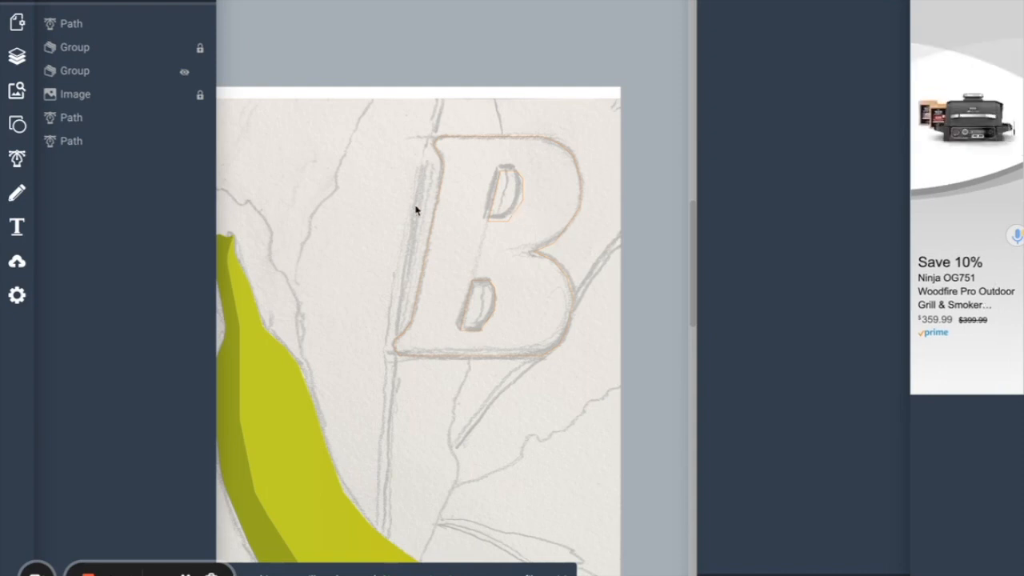
# Step: Subtract both counter shapes from the letter B outline to form a single path with two openings
pyautogui.moveTo(409, 151); pyautogui.dragTo(578, 395)
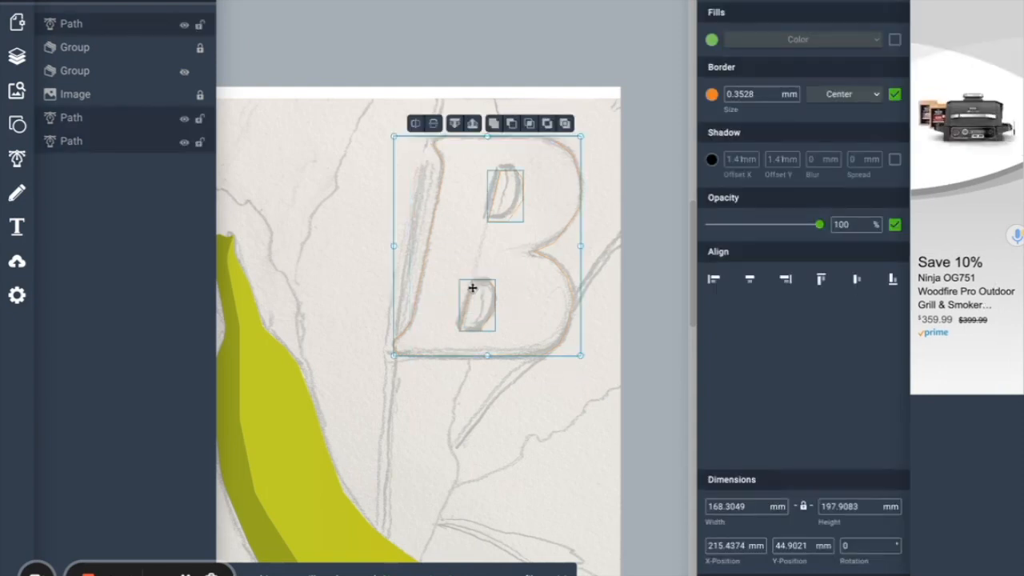
pyautogui.click(512, 124)
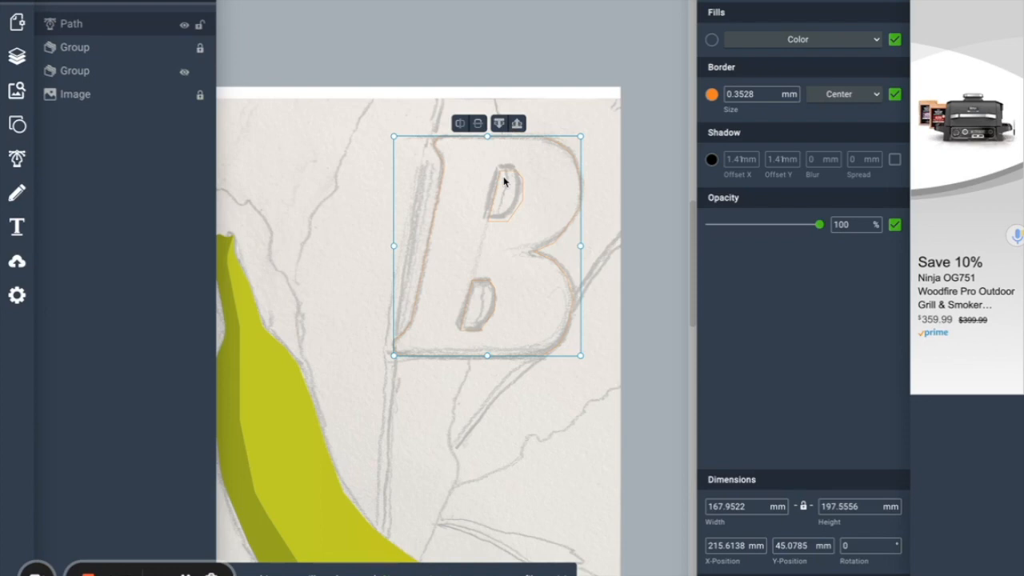
pyautogui.click(558, 393)
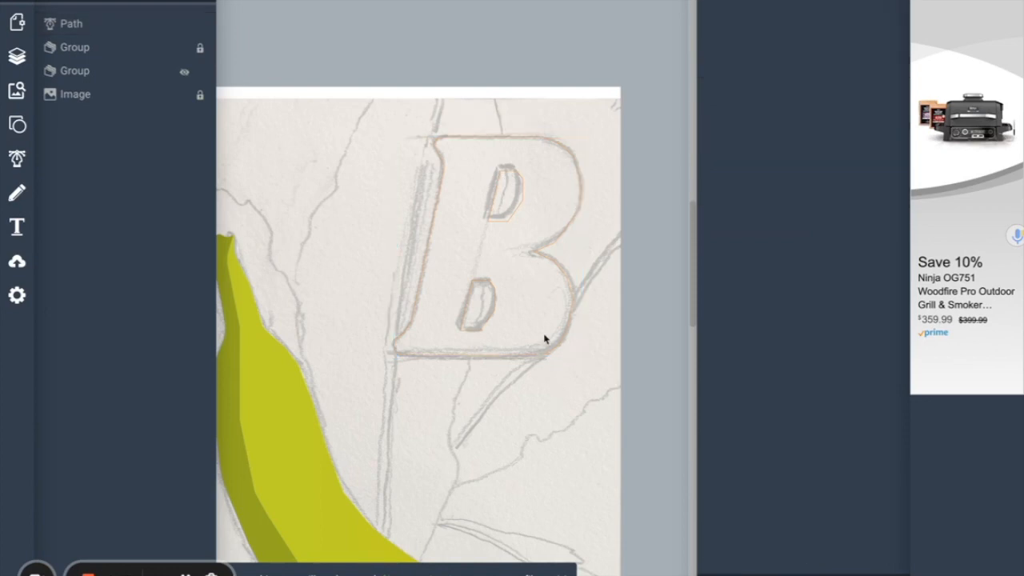
# Step: Fill the letter B with light pink, RGB 235, 134, 199
pyautogui.click(565, 330)
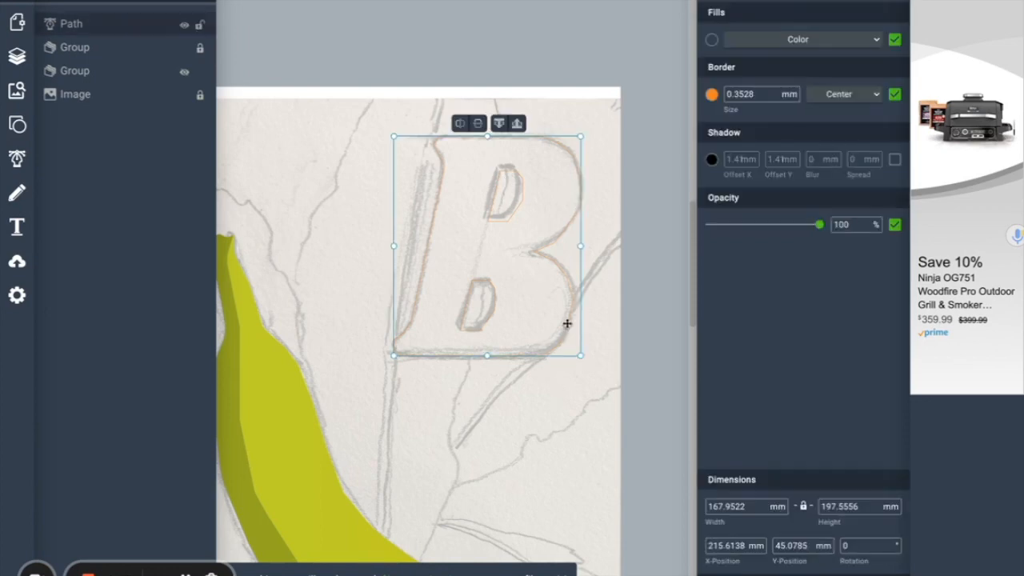
pyautogui.click(711, 40)
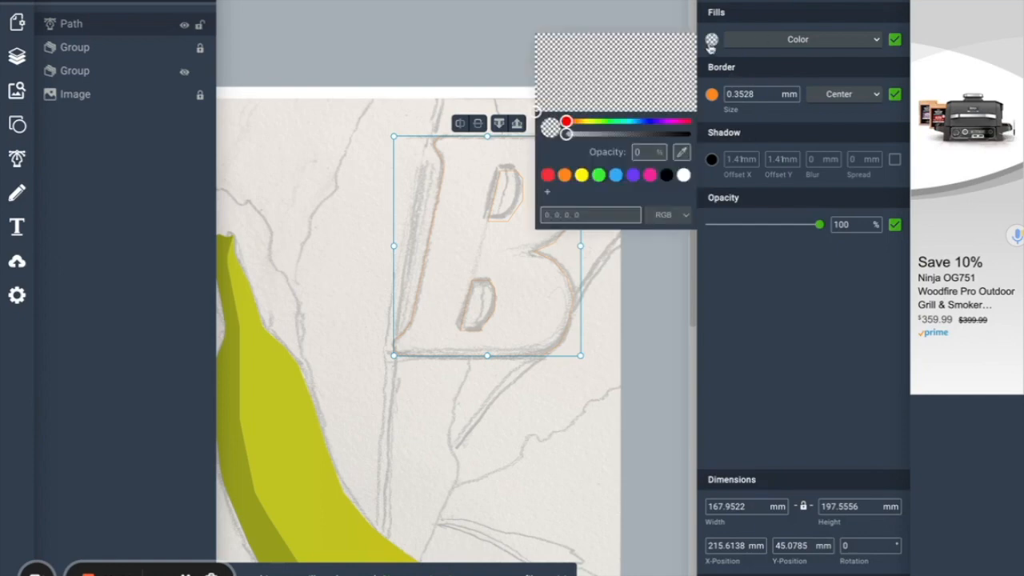
pyautogui.click(649, 176)
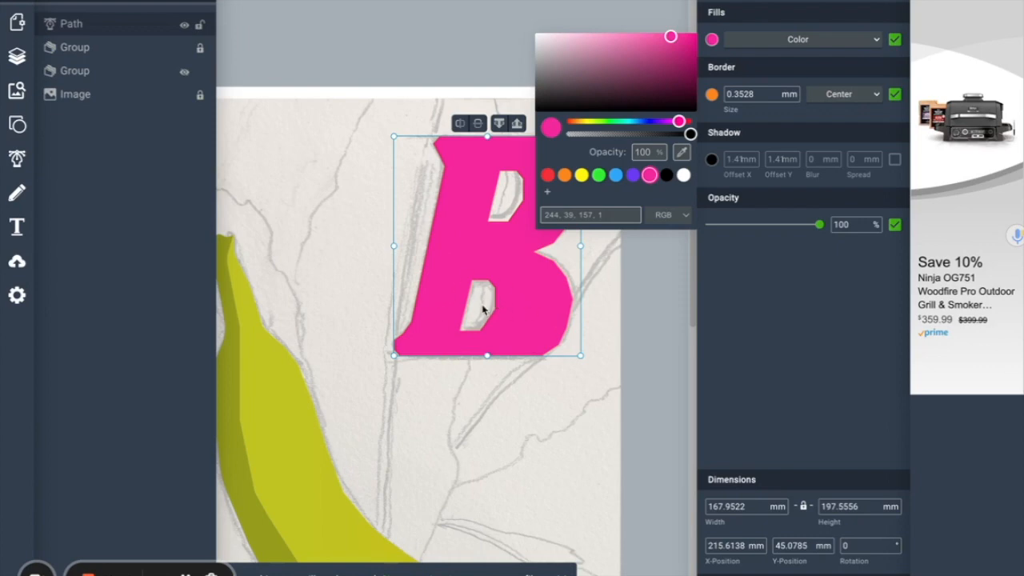
pyautogui.click(679, 123)
pyautogui.moveTo(670, 40); pyautogui.dragTo(605, 41)
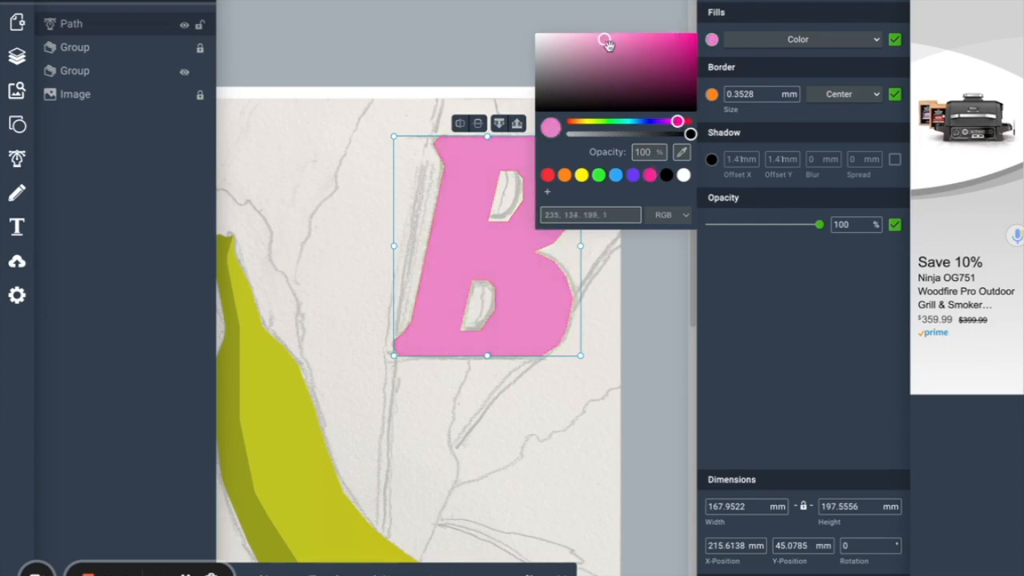
pyautogui.click(652, 368)
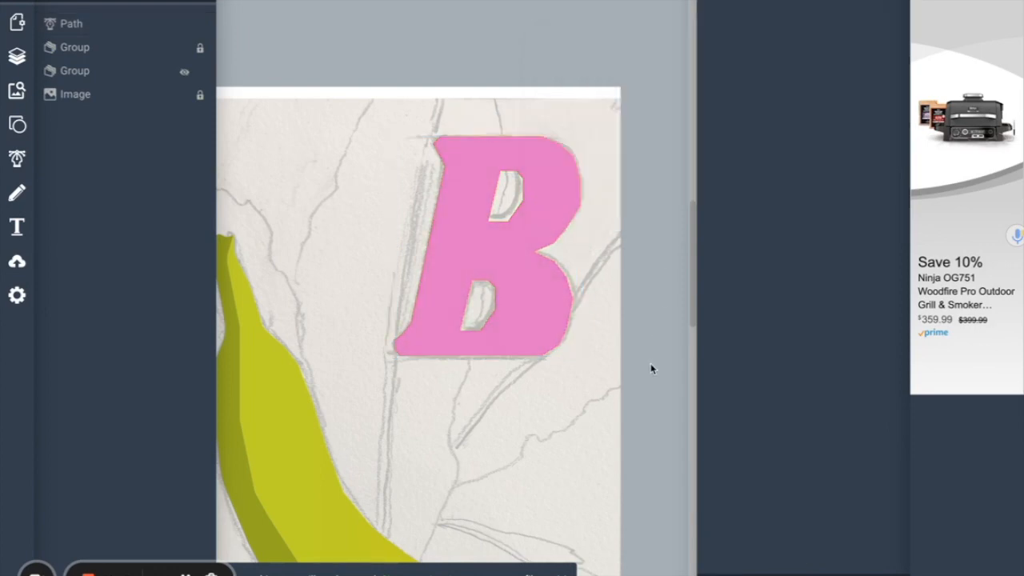
# Step: Edit the B's path and adjust the curve handles along the outer edges of its upper and lower bowls
pyautogui.click(495, 306)
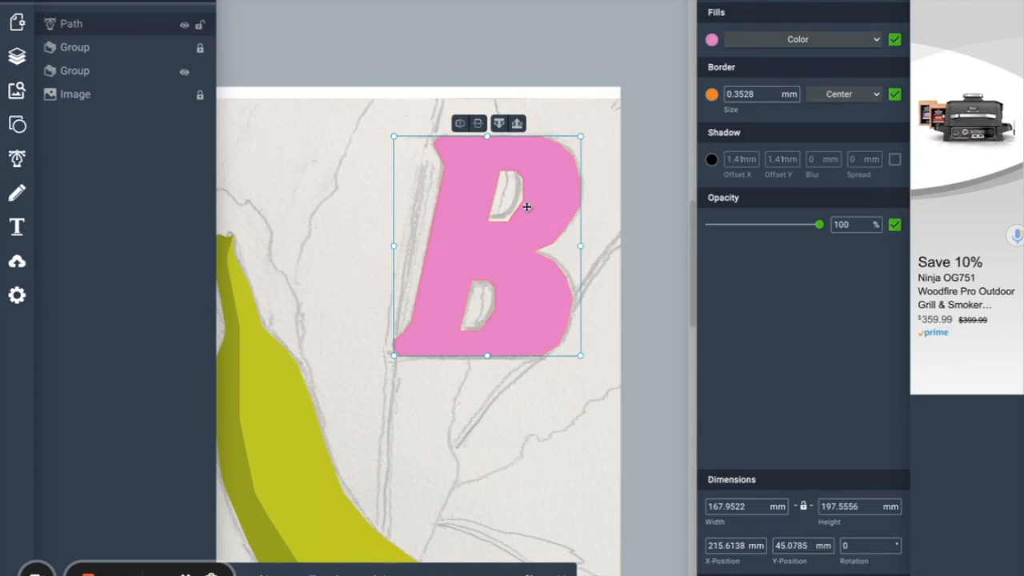
pyautogui.click(571, 376)
pyautogui.click(502, 319)
pyautogui.doubleClick(562, 311)
pyautogui.moveTo(561, 300); pyautogui.dragTo(548, 300)
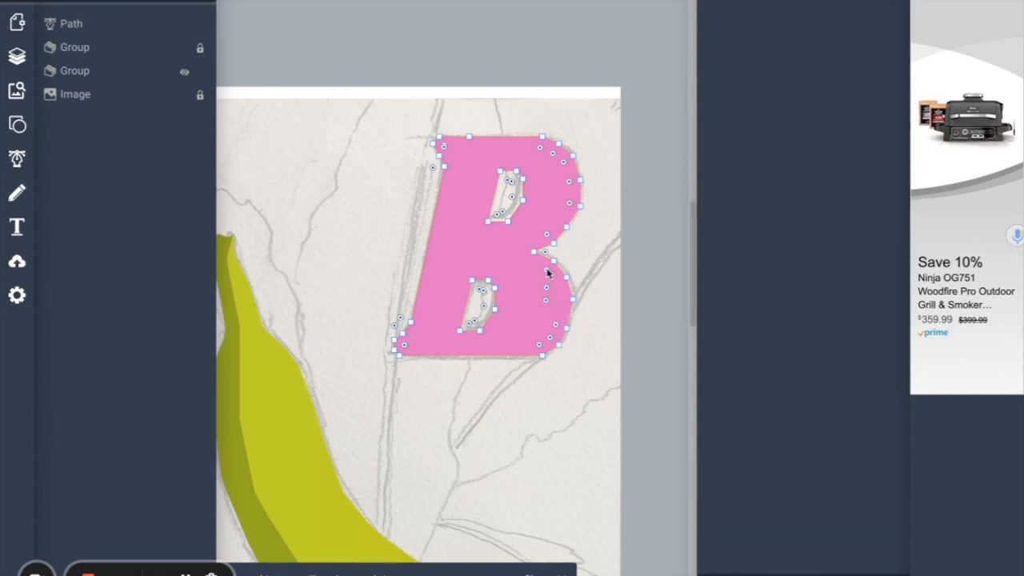
pyautogui.moveTo(546, 235); pyautogui.dragTo(553, 183)
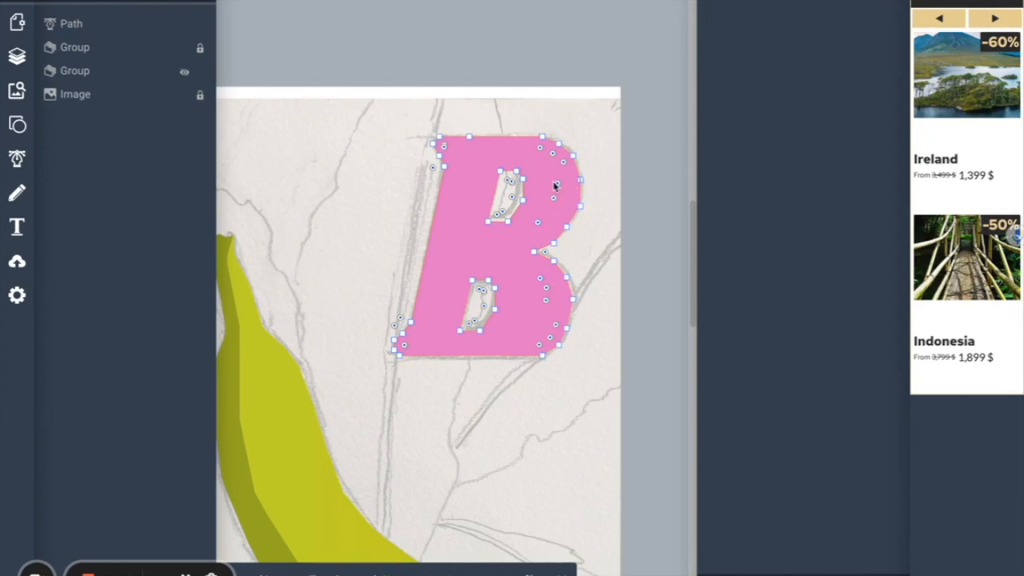
pyautogui.click(598, 265)
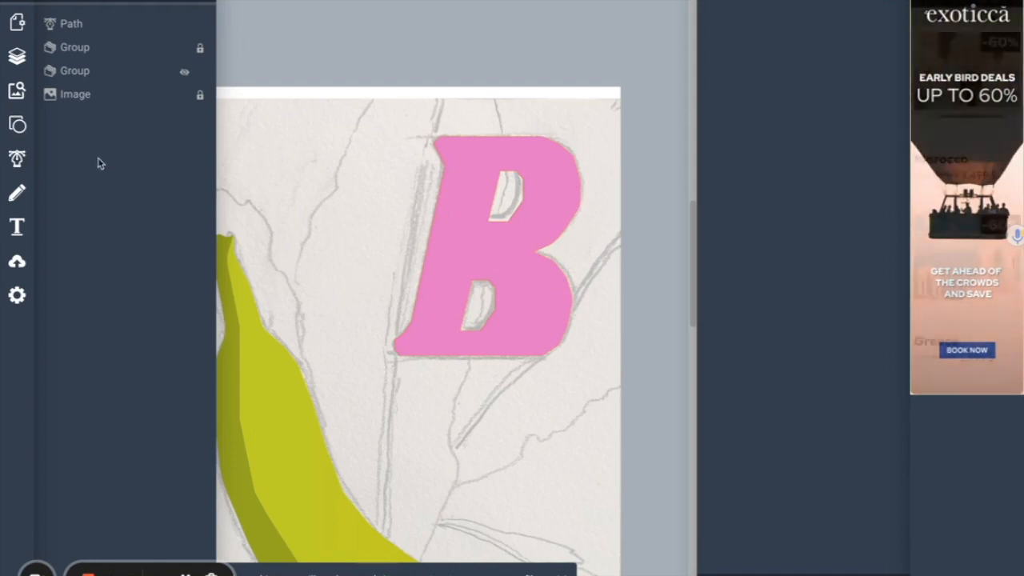
# Step: Trace the outer edge of the B's stem shadow with the Pen tool, from the upper-left corner to the base
pyautogui.click(17, 160)
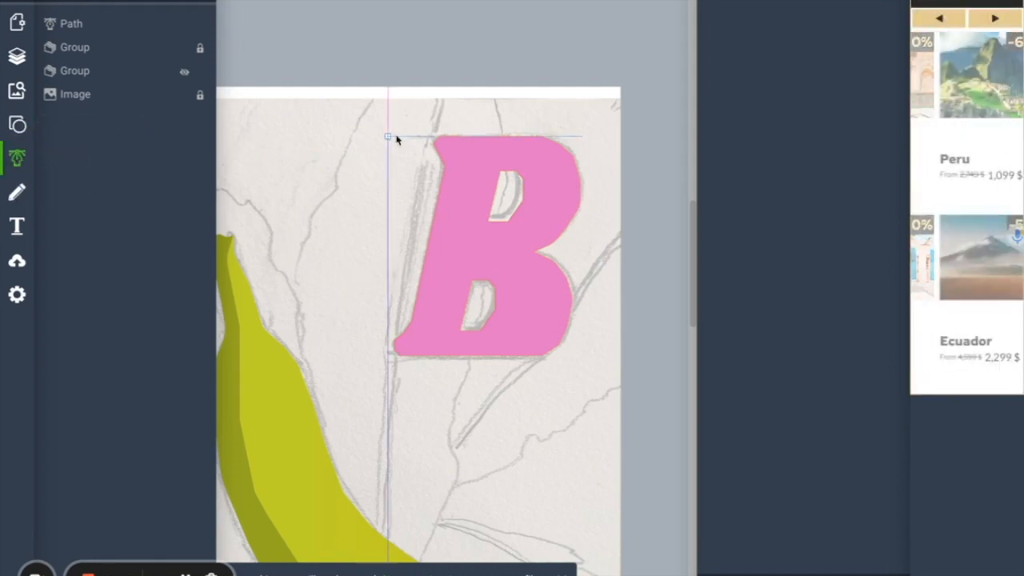
pyautogui.click(839, 573)
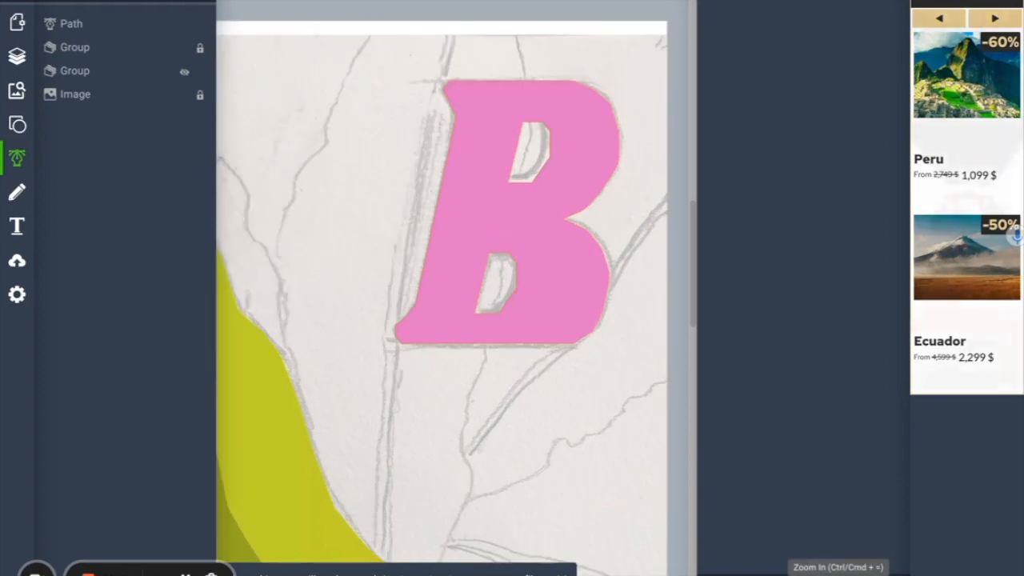
pyautogui.click(838, 573)
pyautogui.scroll(2, 436, 124)
pyautogui.click(456, 67)
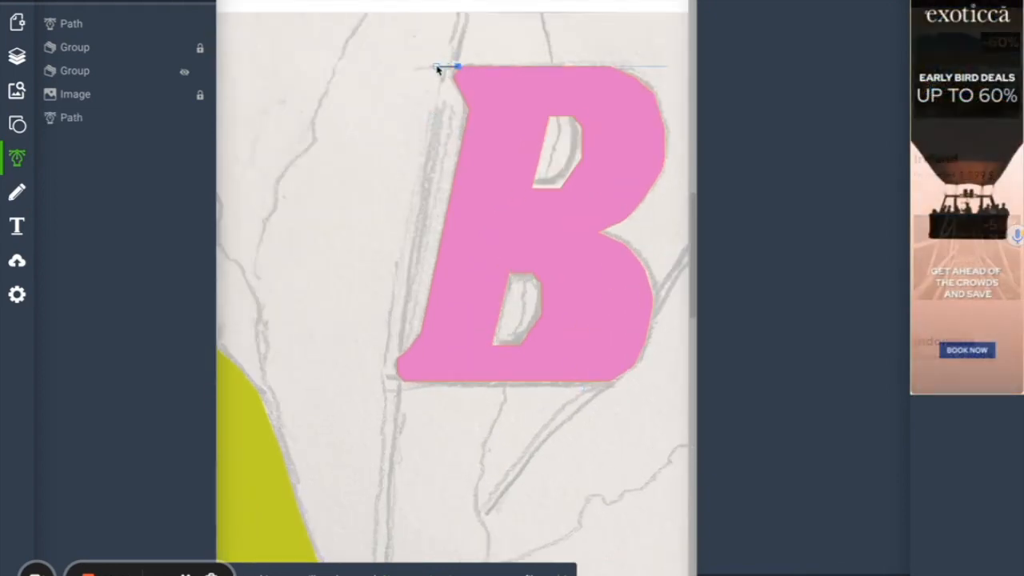
pyautogui.click(436, 68)
pyautogui.click(428, 80)
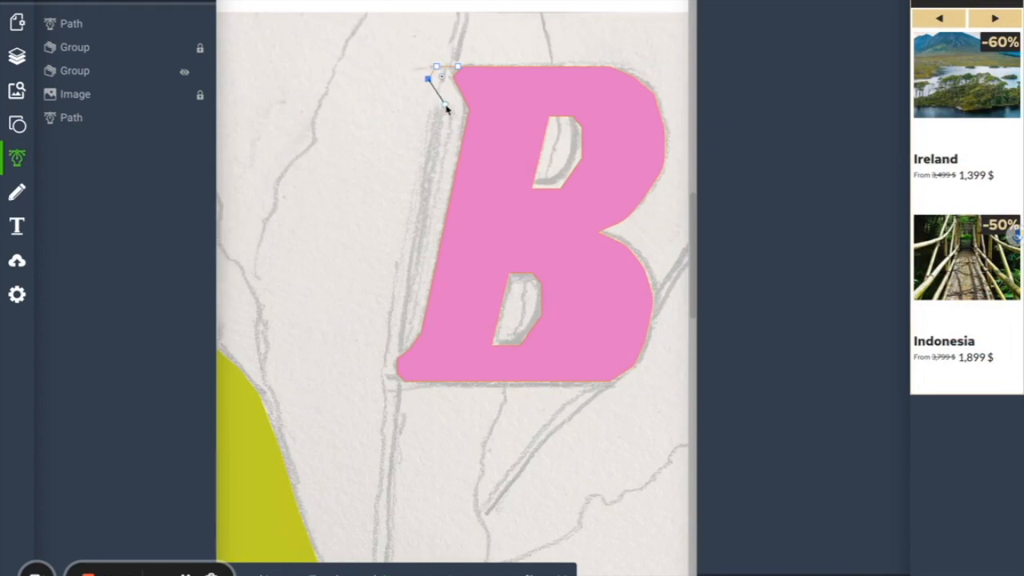
pyautogui.click(448, 116)
pyautogui.click(404, 328)
pyautogui.click(387, 345)
pyautogui.click(381, 357)
pyautogui.click(381, 373)
pyautogui.click(388, 381)
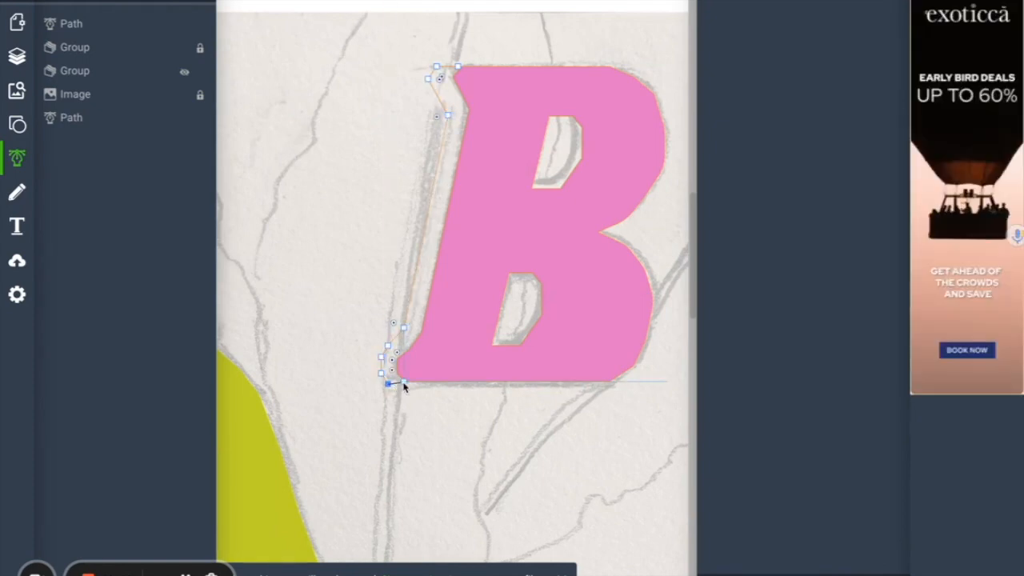
# Step: Continue the stem shadow path back up along the B's left edge and close it at the top corner
pyautogui.click(404, 381)
pyautogui.click(396, 373)
pyautogui.click(397, 357)
pyautogui.click(409, 349)
pyautogui.click(422, 333)
pyautogui.click(469, 109)
pyautogui.click(453, 79)
pyautogui.click(457, 67)
pyautogui.click(453, 99)
pyautogui.click(456, 71)
pyautogui.click(443, 78)
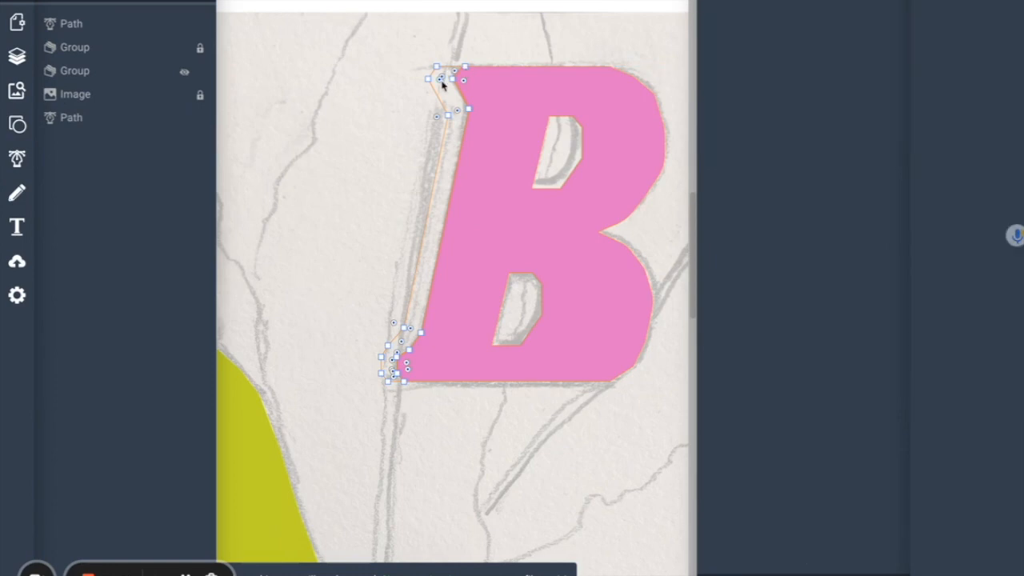
pyautogui.click(447, 151)
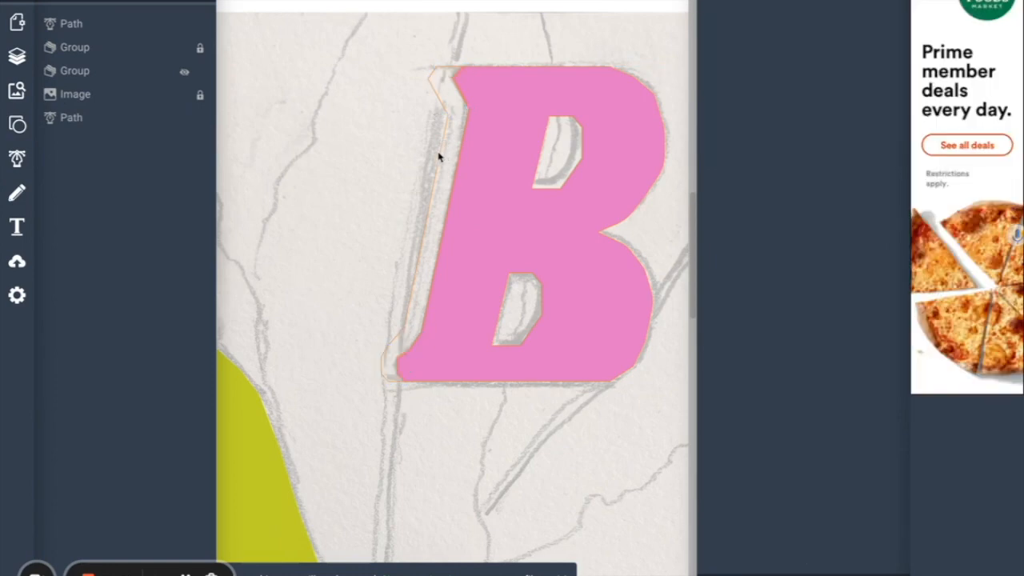
# Step: Enable the fill of the stem shadow shape and colour it dark green
pyautogui.click(441, 152)
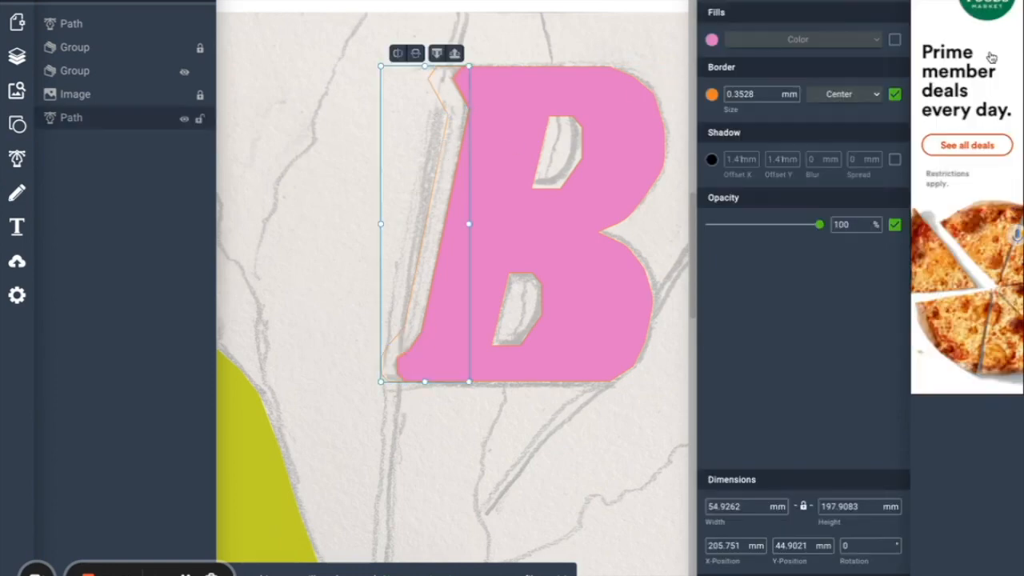
pyautogui.click(896, 42)
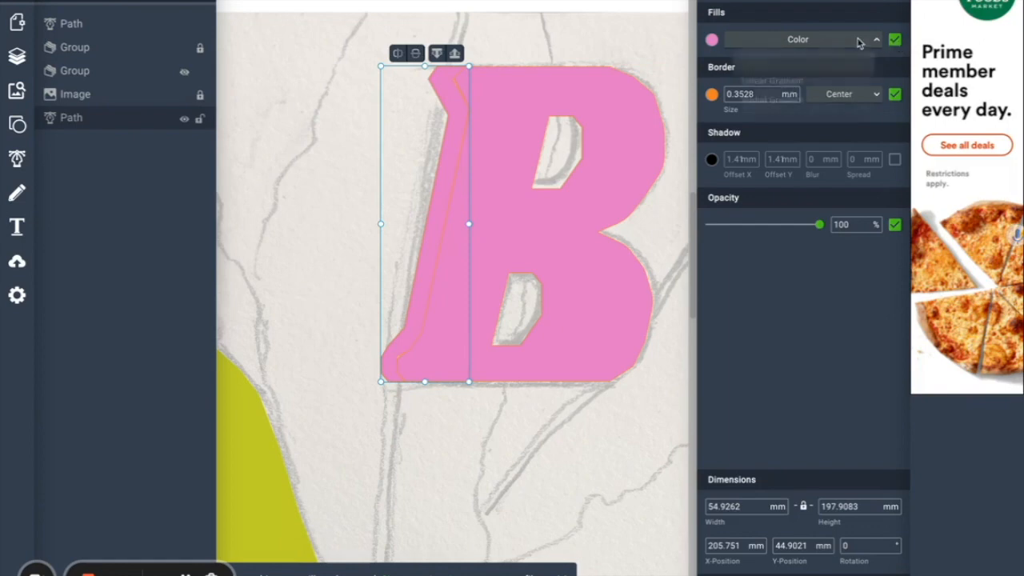
pyautogui.click(859, 39)
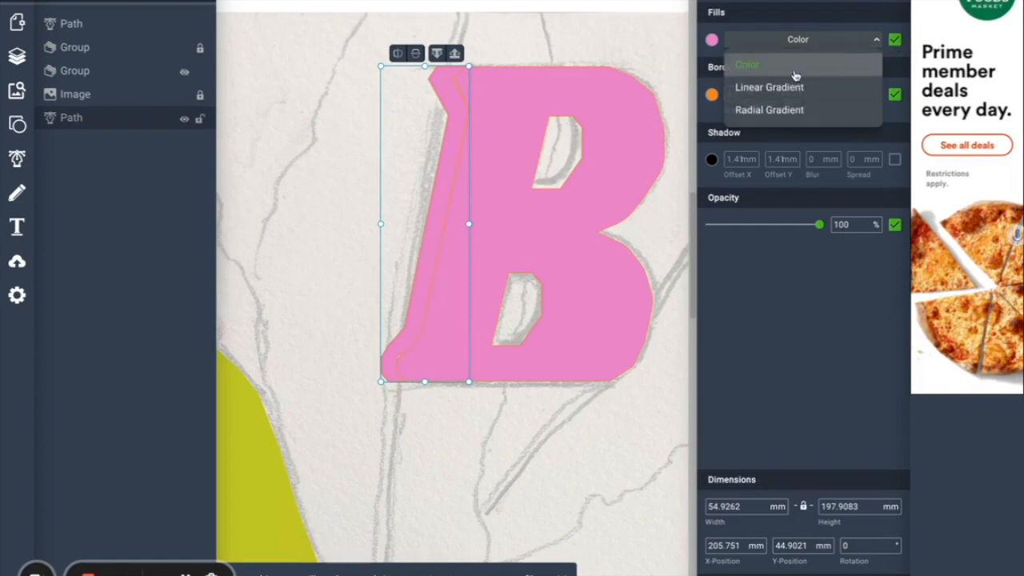
pyautogui.click(712, 41)
pyautogui.click(713, 41)
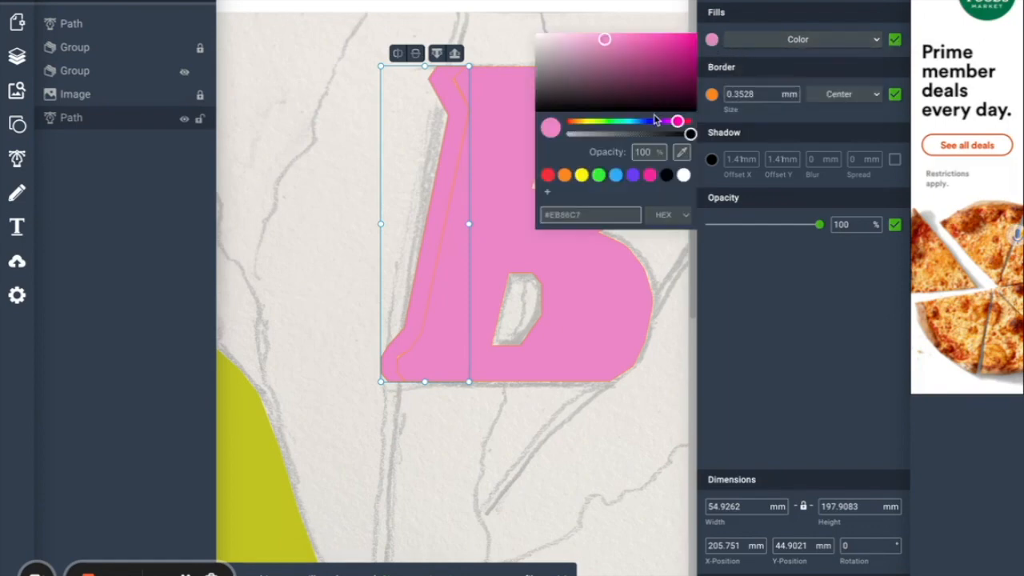
pyautogui.moveTo(628, 122); pyautogui.dragTo(622, 122)
pyautogui.moveTo(614, 58); pyautogui.dragTo(704, 93)
pyautogui.click(583, 457)
# Step: Trace the inner edge of the lower counter's shading with the Pen tool, from its upper-left to its lower-left corner
pyautogui.click(17, 159)
pyautogui.click(511, 276)
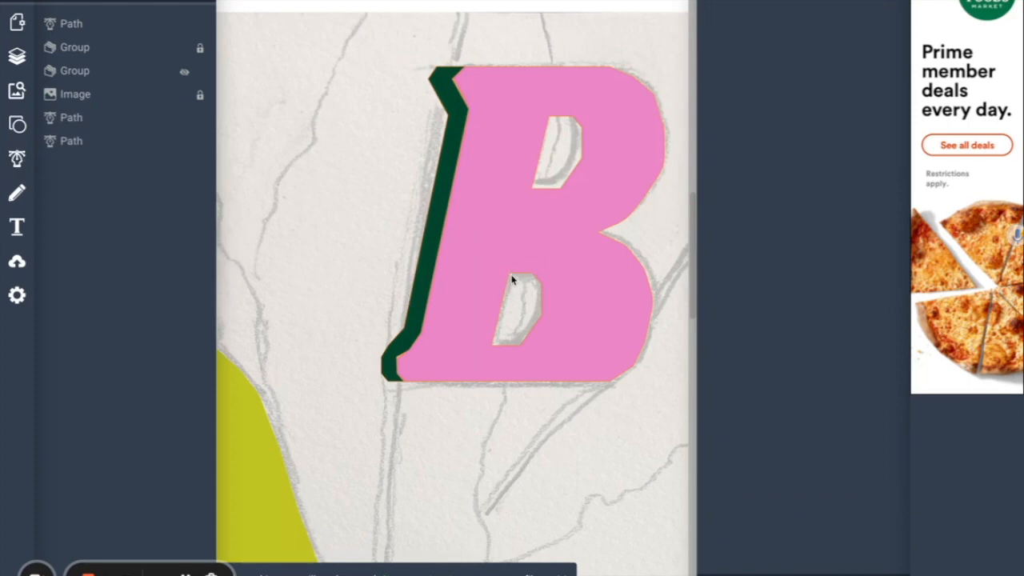
pyautogui.click(512, 277)
pyautogui.click(527, 284)
pyautogui.click(527, 312)
pyautogui.click(514, 336)
pyautogui.click(493, 341)
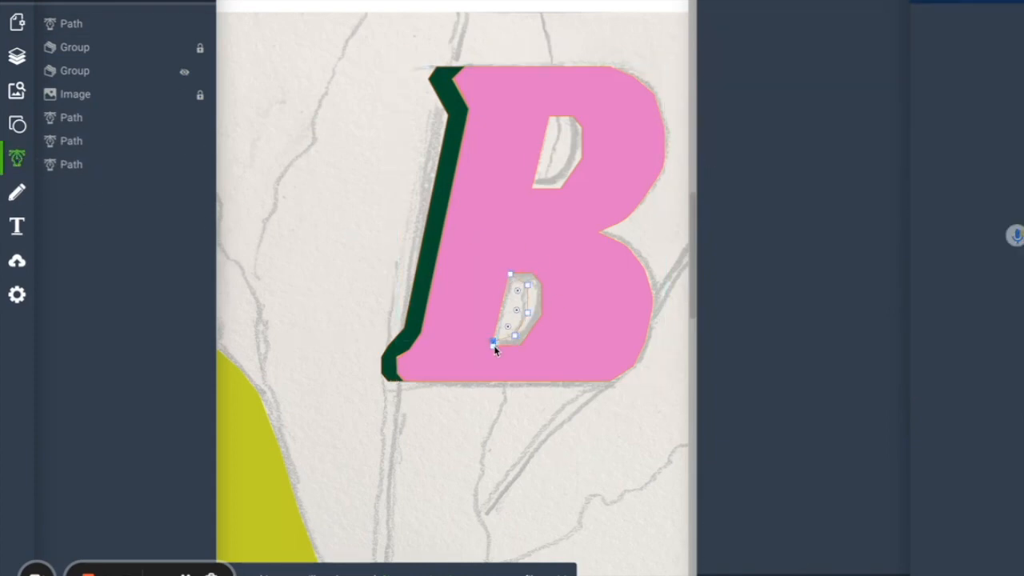
# Step: Continue the shading path along the lower counter's base and right edge, closing it at its starting corner
pyautogui.click(493, 346)
pyautogui.click(521, 346)
pyautogui.click(542, 313)
pyautogui.click(541, 283)
pyautogui.click(531, 274)
pyautogui.click(511, 274)
pyautogui.click(464, 279)
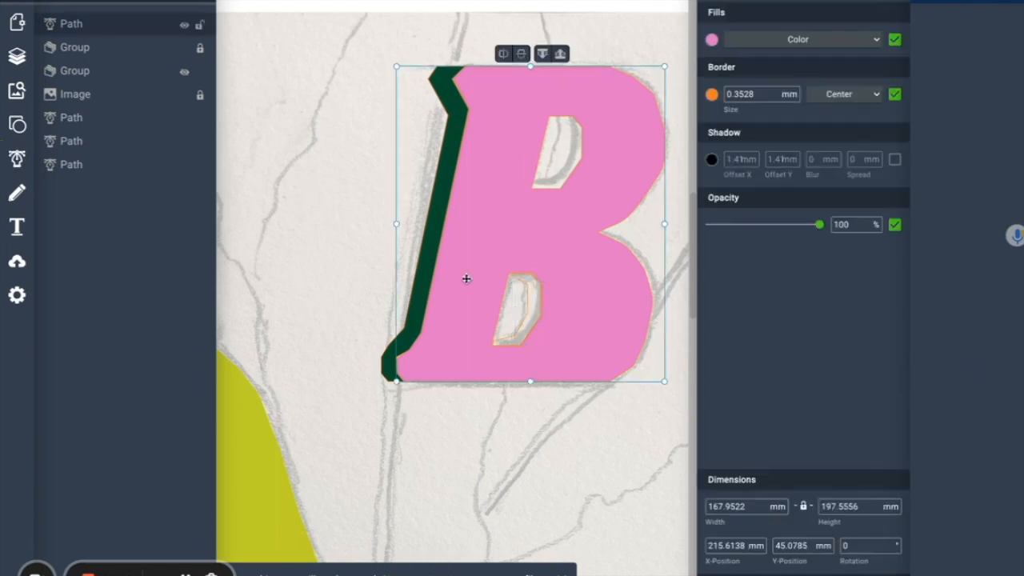
# Step: Enable the dark green fill on the lower counter's shading shape
pyautogui.keyDown('shift'); pyautogui.click(533, 283); pyautogui.keyUp('shift')
pyautogui.click(531, 393)
pyautogui.click(530, 301)
pyautogui.moveTo(541, 275); pyautogui.dragTo(542, 273)
pyautogui.click(895, 40)
# Step: Duplicate the lower counter's shading shape and position the copy inside the B's upper counter
pyautogui.hotkey('ctrl', 'd')
pyautogui.moveTo(521, 339); pyautogui.dragTo(558, 177)
pyautogui.click(542, 193)
pyautogui.click(541, 189)
pyautogui.doubleClick(536, 188)
pyautogui.click(617, 317)
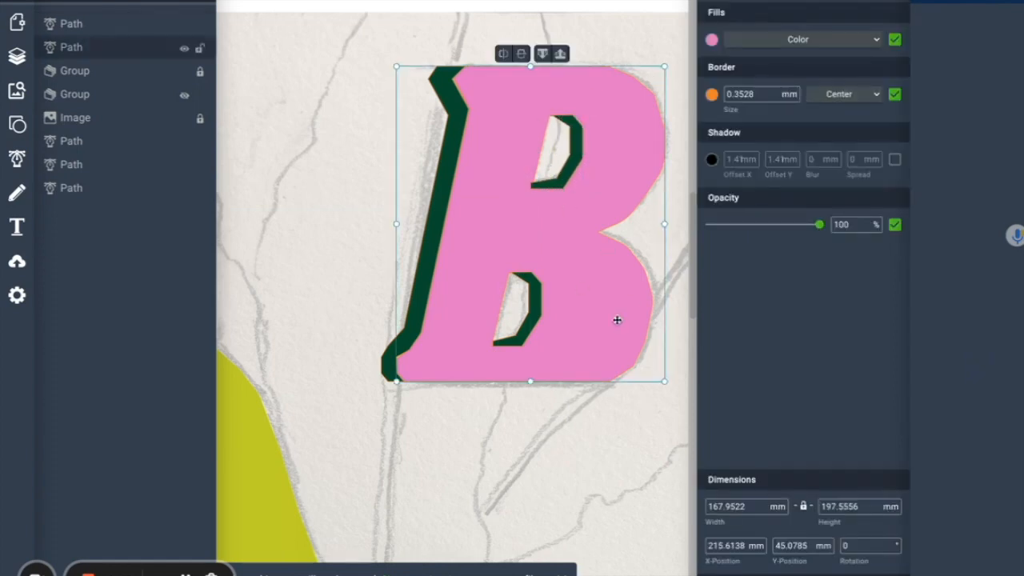
# Step: Select the pink B with its stem shadow and both counter shadings, and group them
pyautogui.scroll(1, 480, 429)
pyautogui.click(475, 423)
pyautogui.moveTo(621, 455); pyautogui.dragTo(379, 56)
pyautogui.rightClick(486, 149)
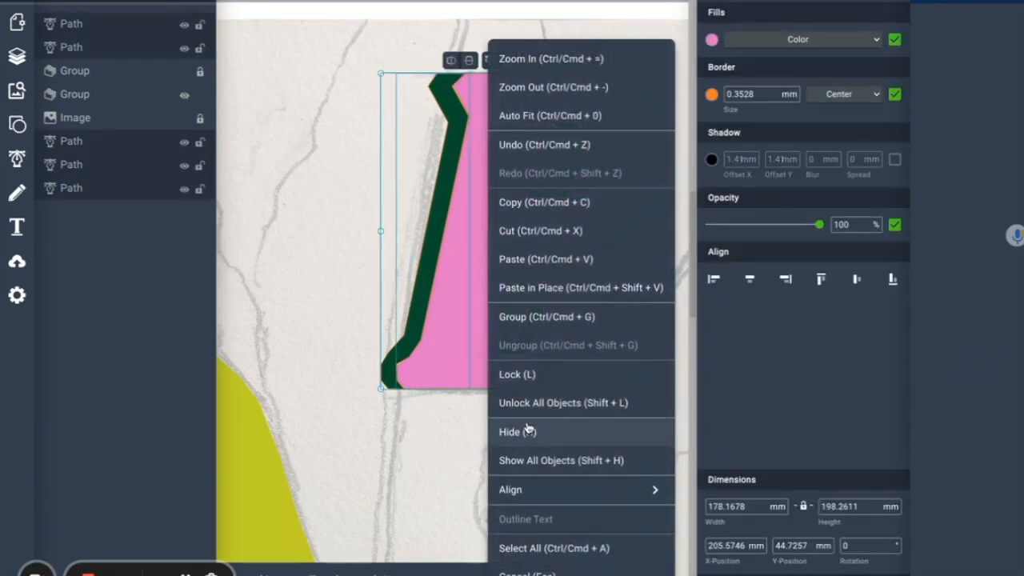
pyautogui.click(518, 317)
pyautogui.click(533, 486)
# Step: Show the hidden leaf group again and select the letter B group
pyautogui.scroll(-2, 473, 385)
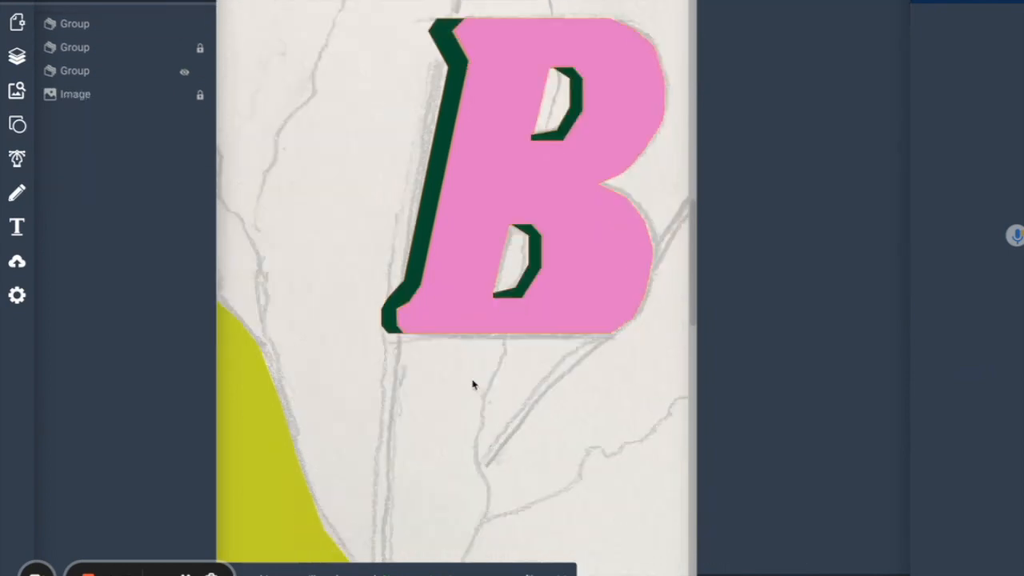
pyautogui.click(766, 573)
pyautogui.click(767, 573)
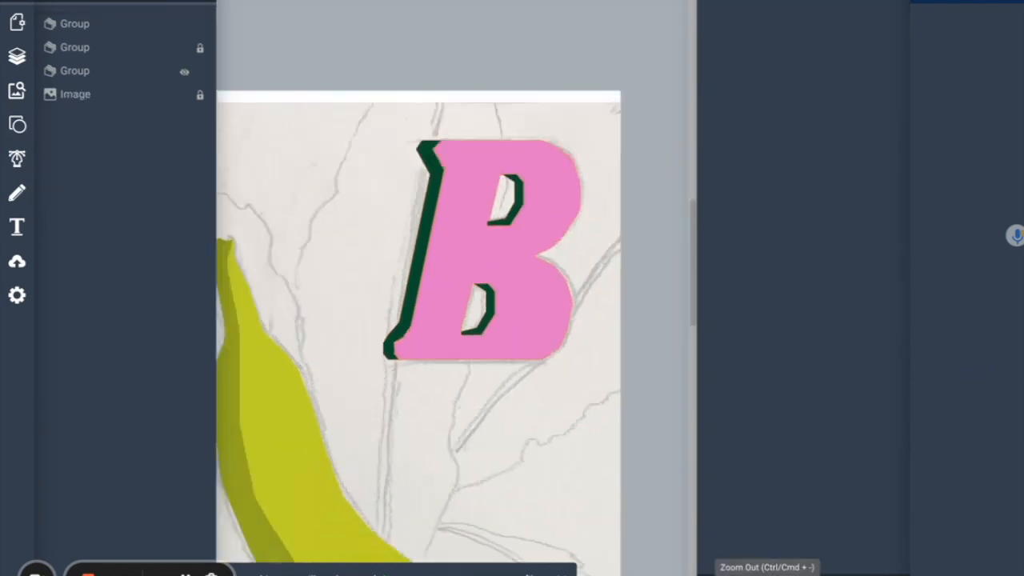
pyautogui.click(766, 573)
pyautogui.click(767, 573)
pyautogui.hscroll(-6, 463, 385)
pyautogui.scroll(-5, 452, 370)
pyautogui.hscroll(5, 441, 355)
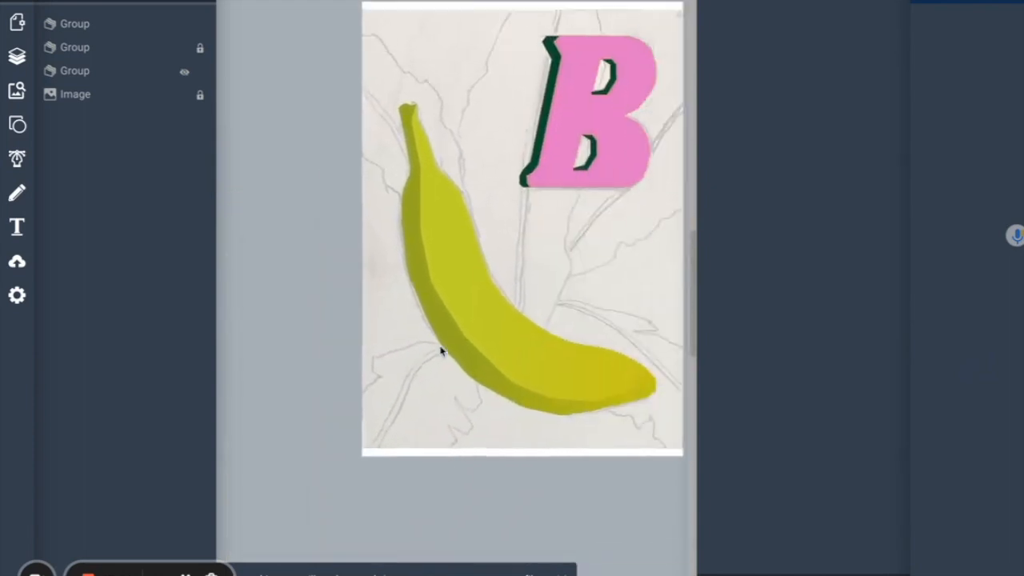
pyautogui.scroll(2, 436, 348)
pyautogui.hscroll(-2, 424, 340)
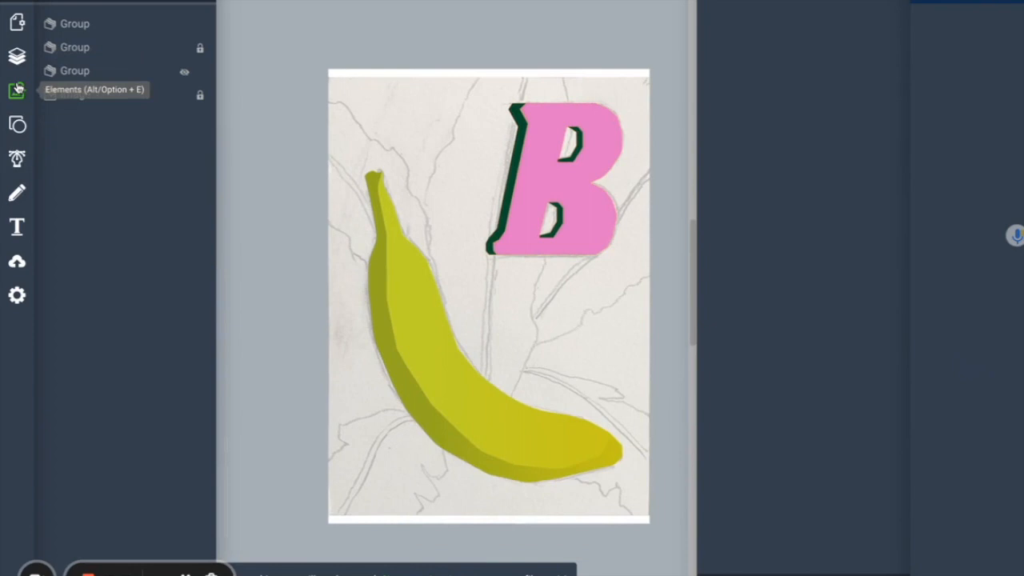
pyautogui.click(17, 56)
pyautogui.click(17, 55)
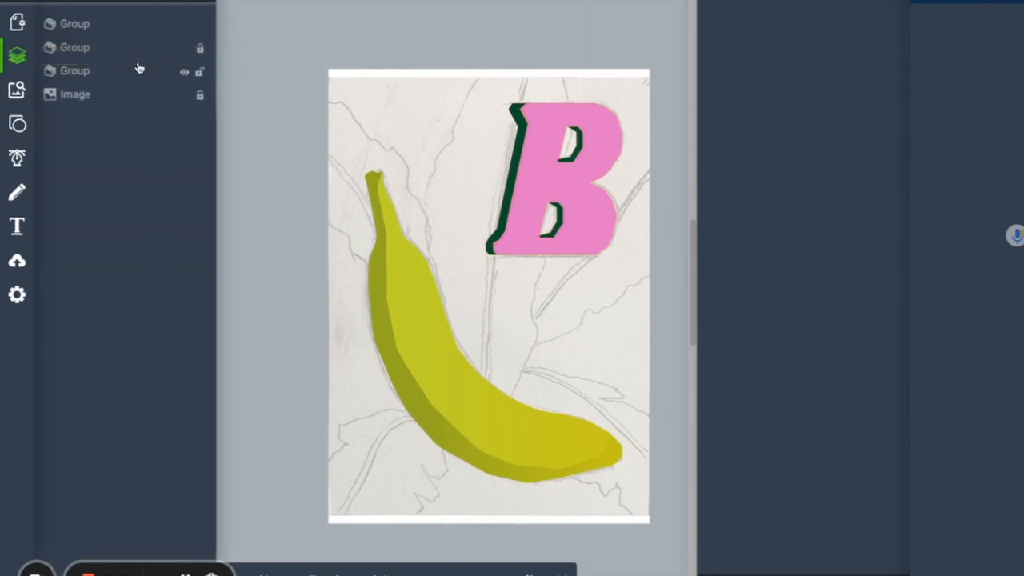
pyautogui.click(184, 73)
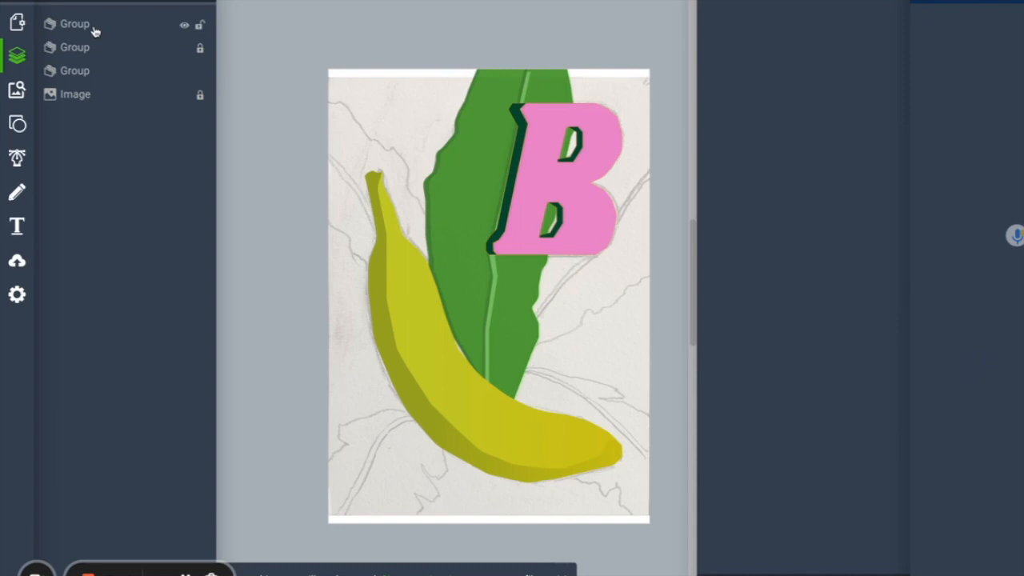
pyautogui.moveTo(94, 31)
pyautogui.mouseDown()
pyautogui.moveTo(101, 80)
pyautogui.moveTo(96, 45)
pyautogui.moveTo(69, 18)
pyautogui.moveTo(78, 28)
pyautogui.mouseUp()
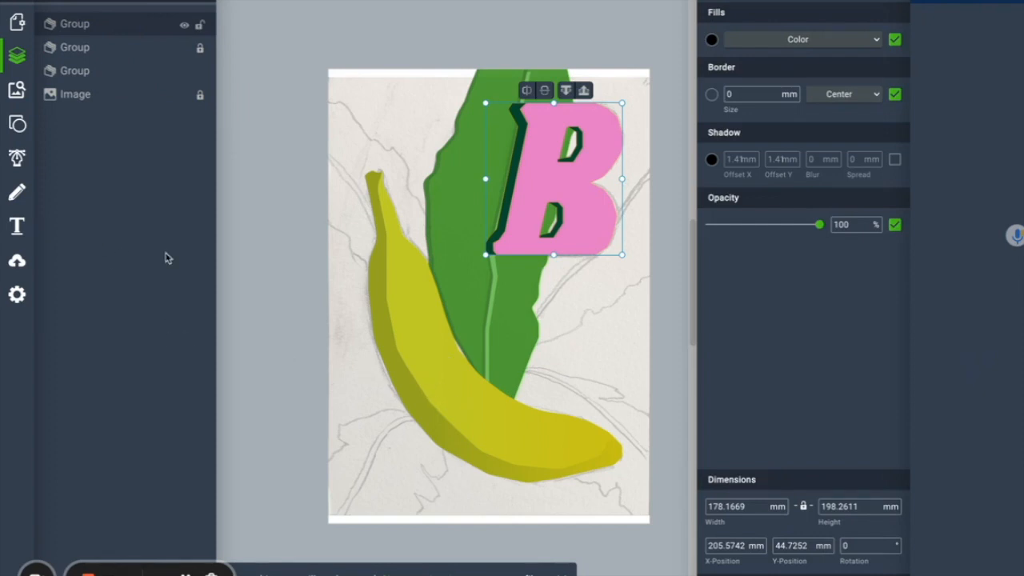
pyautogui.click(17, 124)
pyautogui.scroll(-2, 128, 288)
pyautogui.scroll(2, 124, 300)
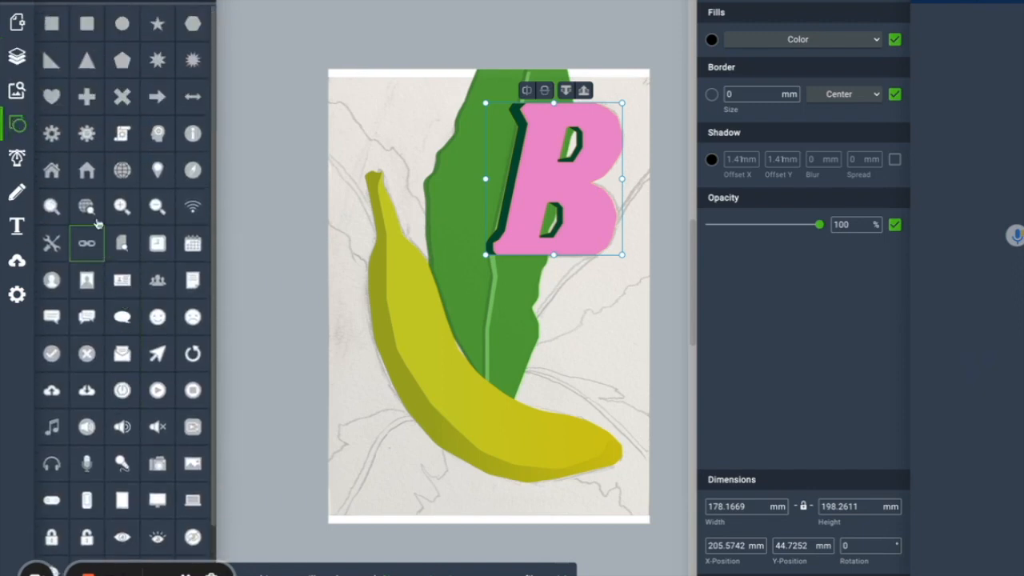
# Step: Draw a small orange freehand scribble with the pencil on the leaf beside the B, and delete it while keeping the leaf
pyautogui.click(18, 200)
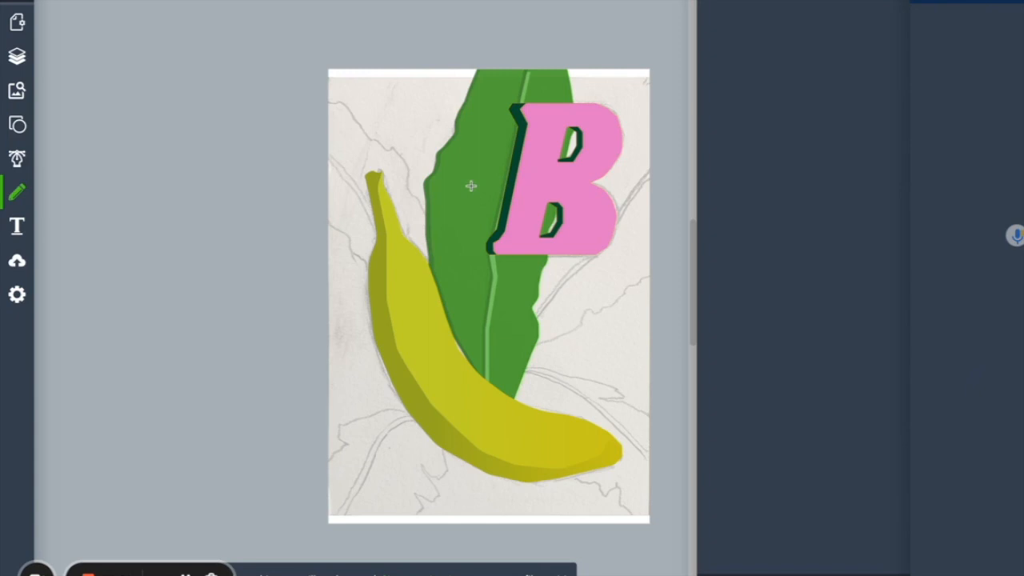
pyautogui.moveTo(472, 185)
pyautogui.mouseDown()
pyautogui.moveTo(480, 175)
pyautogui.moveTo(468, 192)
pyautogui.moveTo(461, 186)
pyautogui.moveTo(472, 218)
pyautogui.mouseUp()
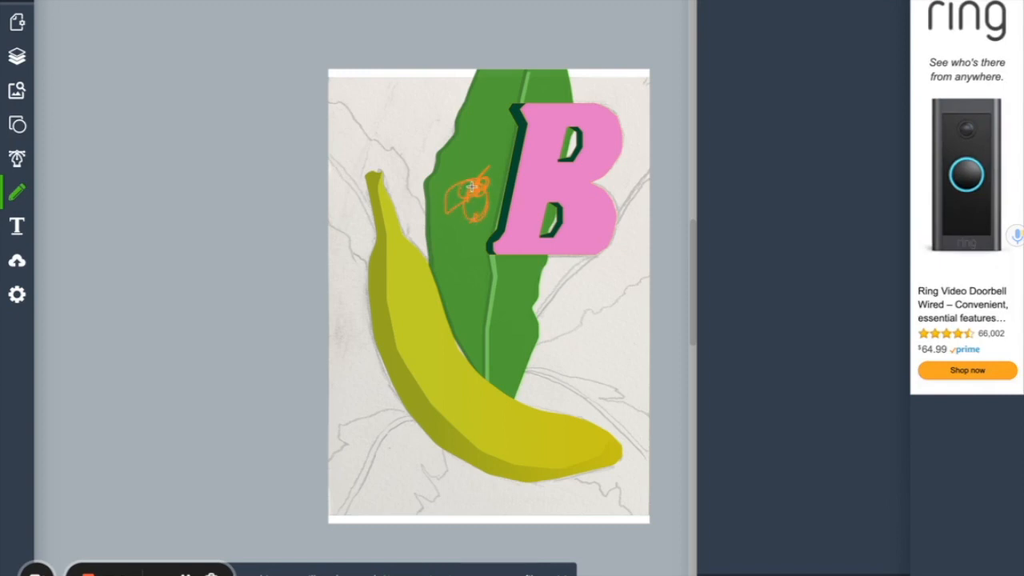
pyautogui.click(16, 192)
pyautogui.click(466, 185)
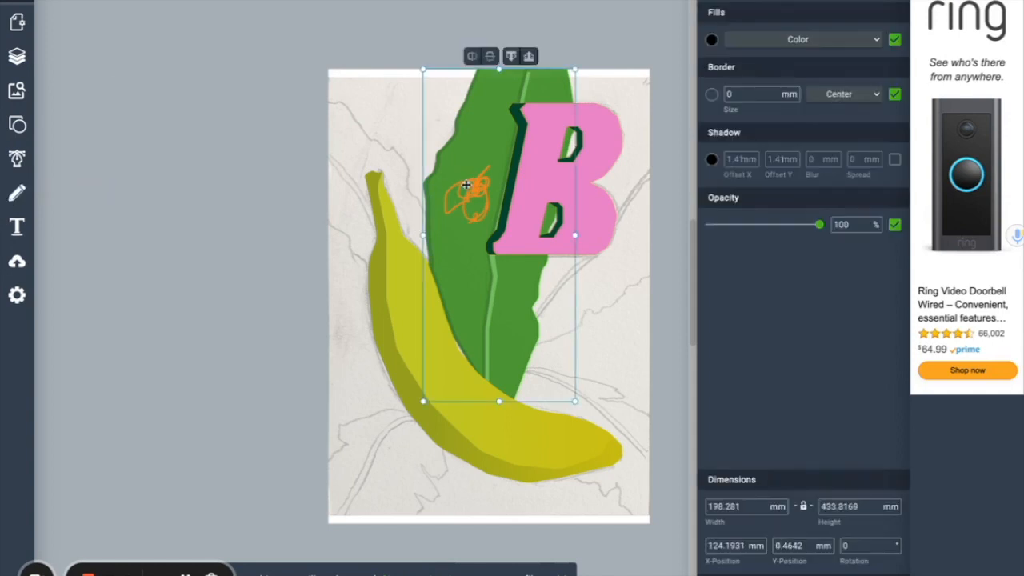
pyautogui.press('Delete')
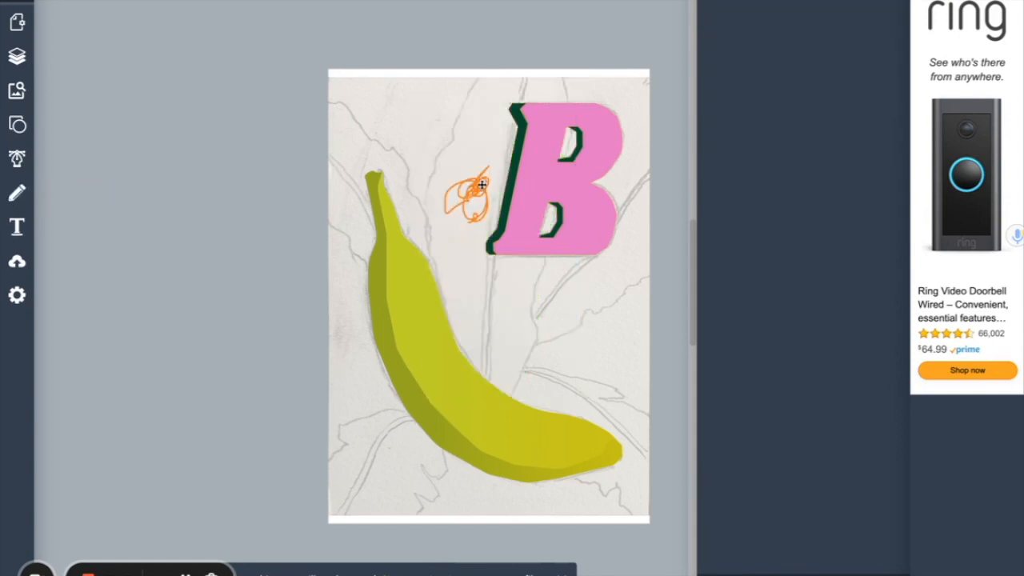
pyautogui.hotkey('ctrl', 'z')
pyautogui.press('Delete')
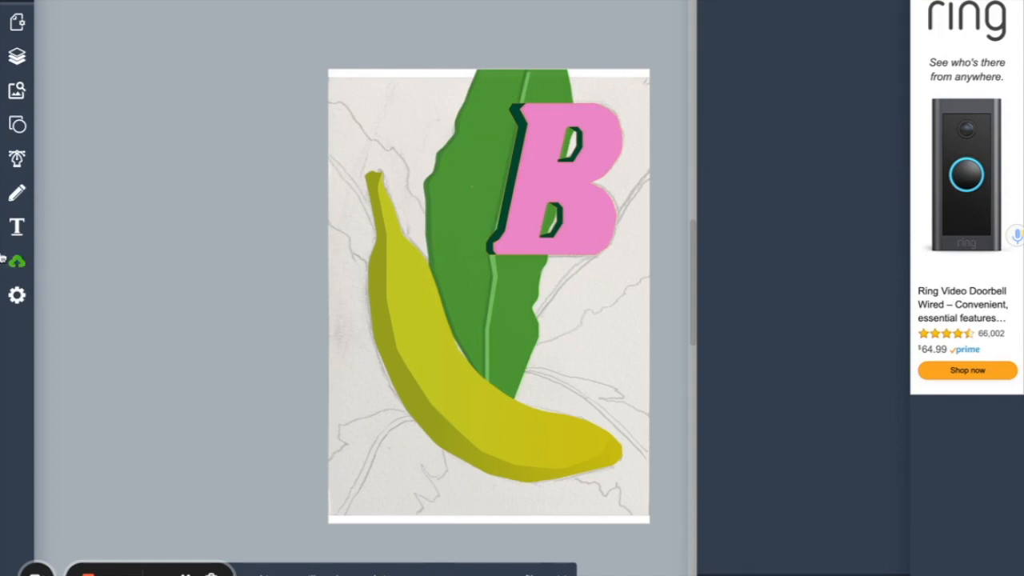
# Step: Place the green monstera leaf graphic from the Nature category over the banana's stem, and delete it again
pyautogui.click(19, 91)
pyautogui.scroll(-1, 116, 207)
pyautogui.scroll(-6, 116, 206)
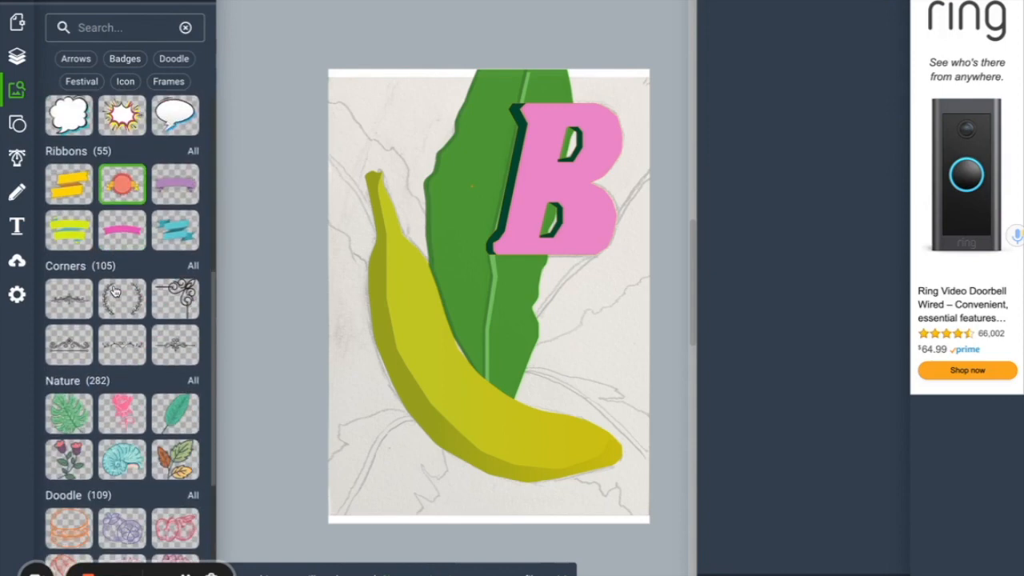
pyautogui.scroll(-3, 115, 292)
pyautogui.scroll(-3, 166, 230)
pyautogui.scroll(2, 160, 240)
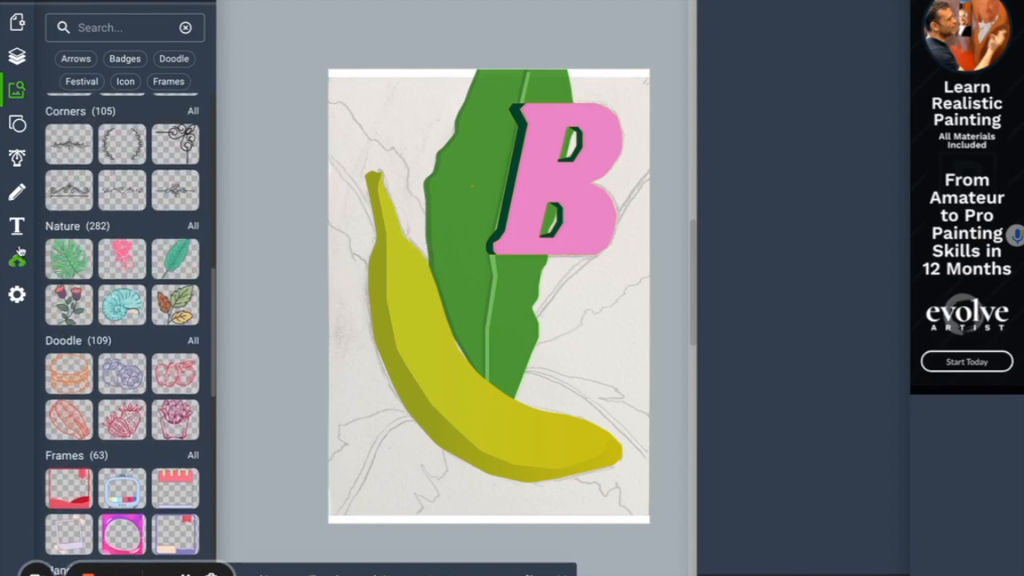
pyautogui.moveTo(371, 152); pyautogui.dragTo(421, 206)
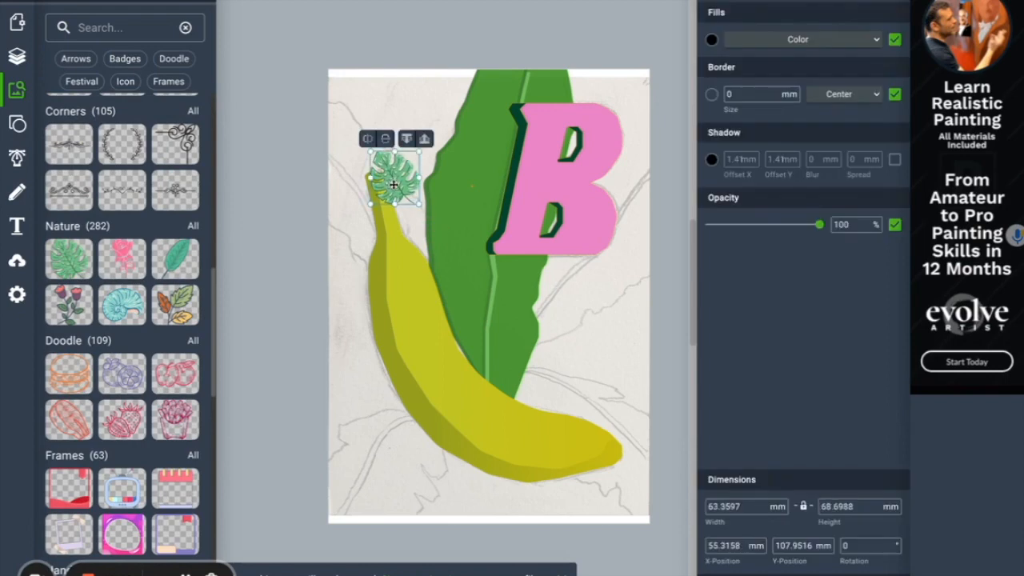
pyautogui.press('Delete')
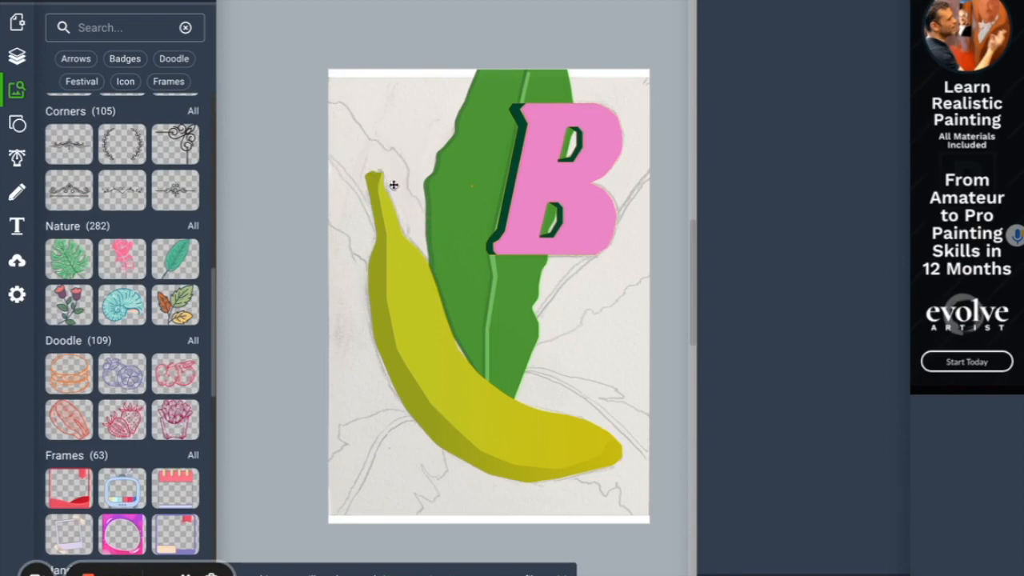
pyautogui.scroll(-5, 87, 232)
pyautogui.scroll(-5, 86, 233)
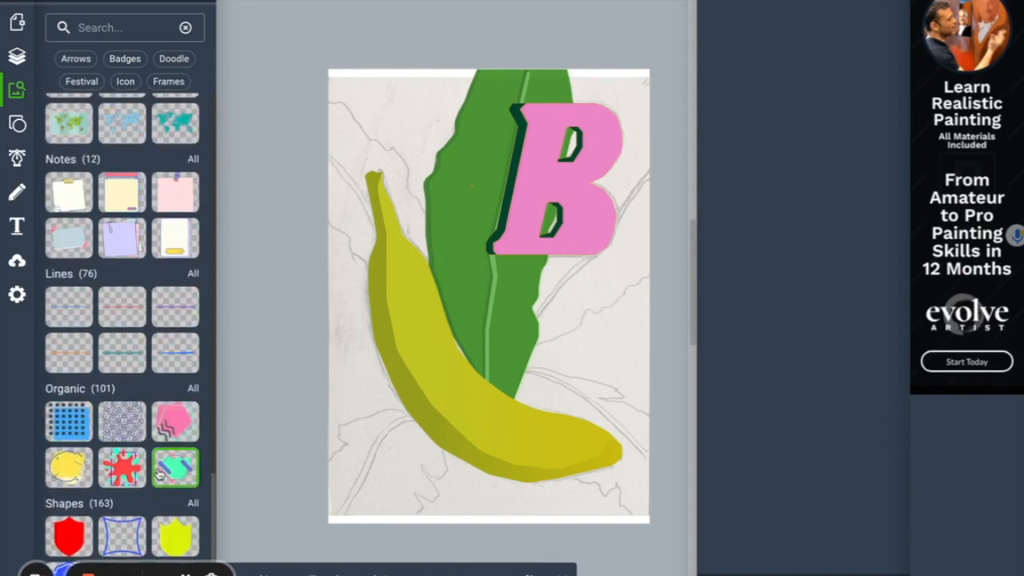
pyautogui.scroll(12, 124, 255)
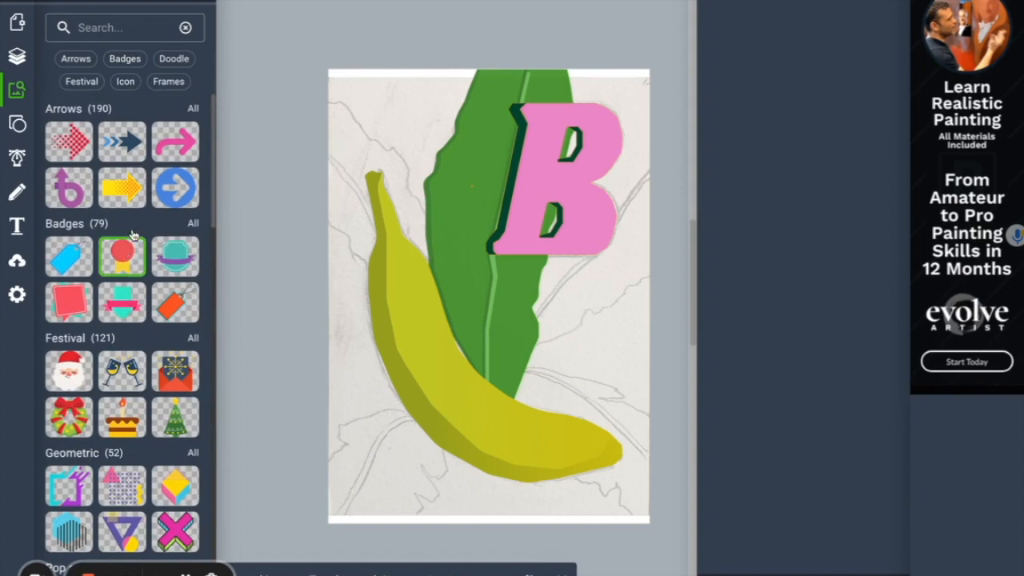